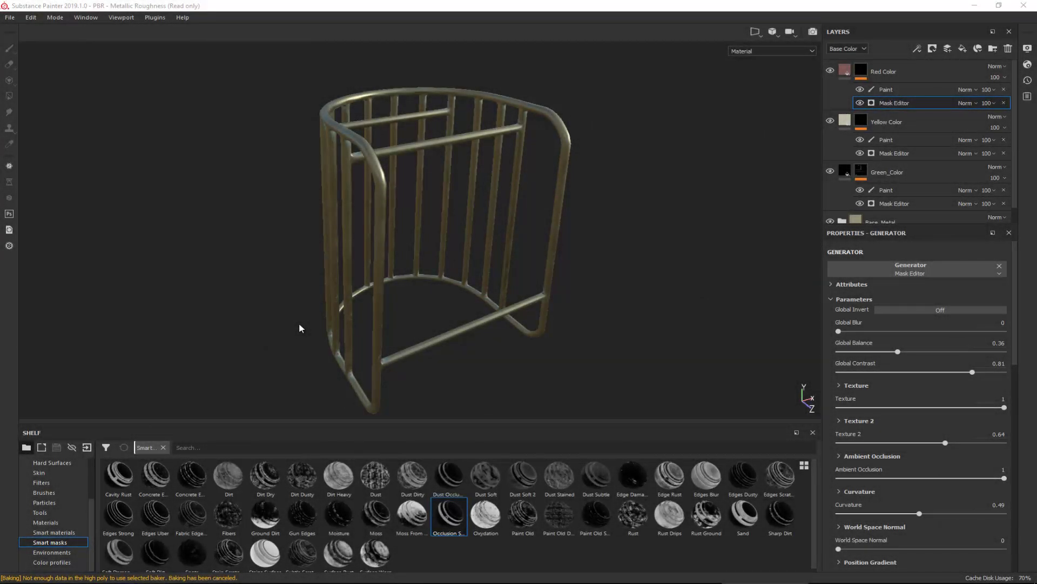
Step: Inspect the stool's metal frame and its tube joints from several angles
alt+right_drag(403, 135, 419, 341)
alt+drag(406, 242, 316, 178)
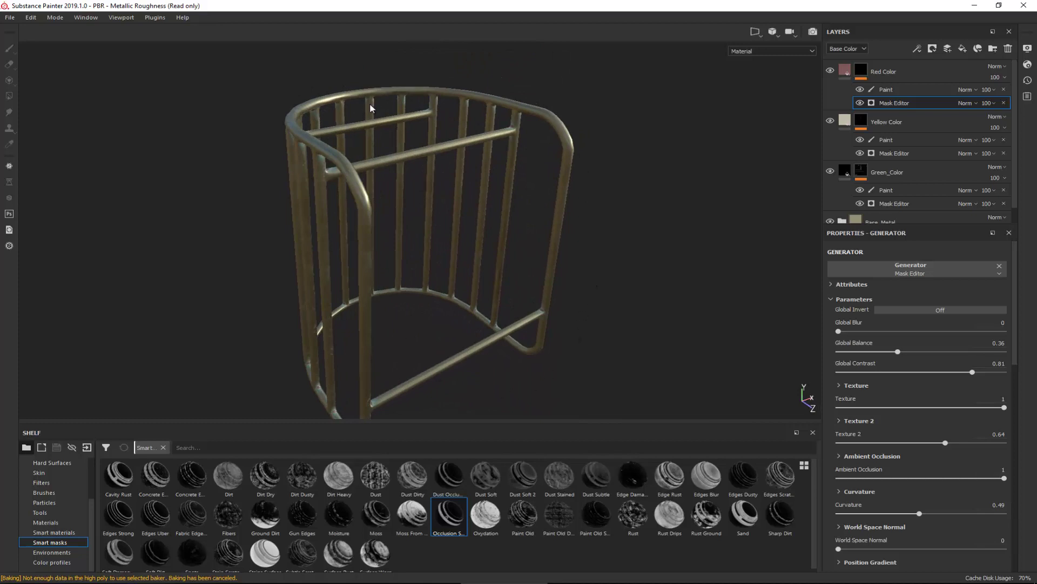
click(331, 136)
alt+drag(345, 159, 363, 155)
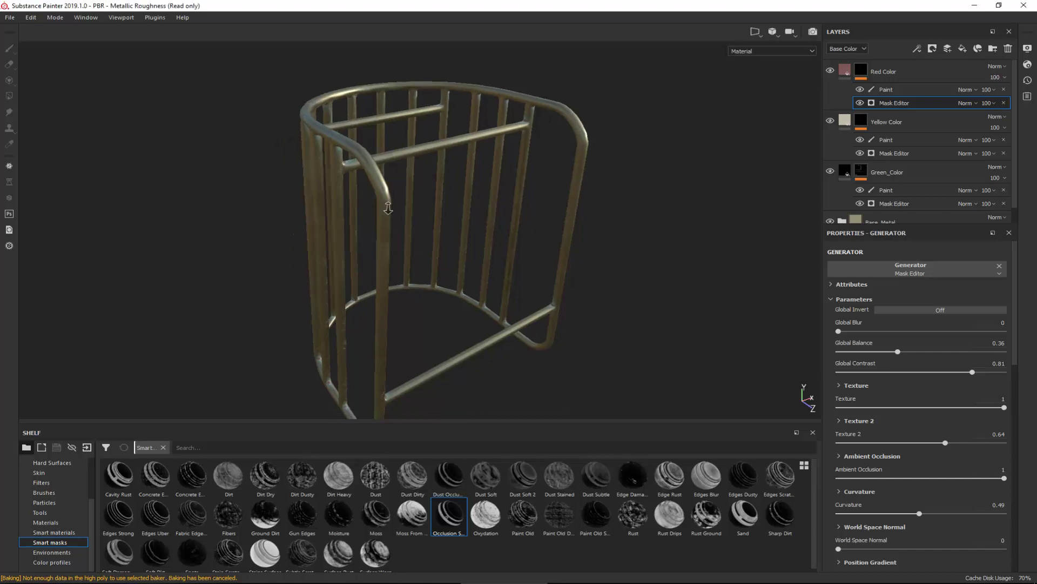
alt+right_drag(363, 155, 412, 132)
alt+drag(412, 131, 132, 122)
alt+drag(476, 183, 313, 184)
Step: Examine the weld joints at the stool's base and under the seat in the reference photos
drag(0, 39, 714, 57)
scroll(546, 212, down, 2)
drag(533, 217, 371, 275)
drag(661, 313, 664, 144)
drag(565, 449, 560, 310)
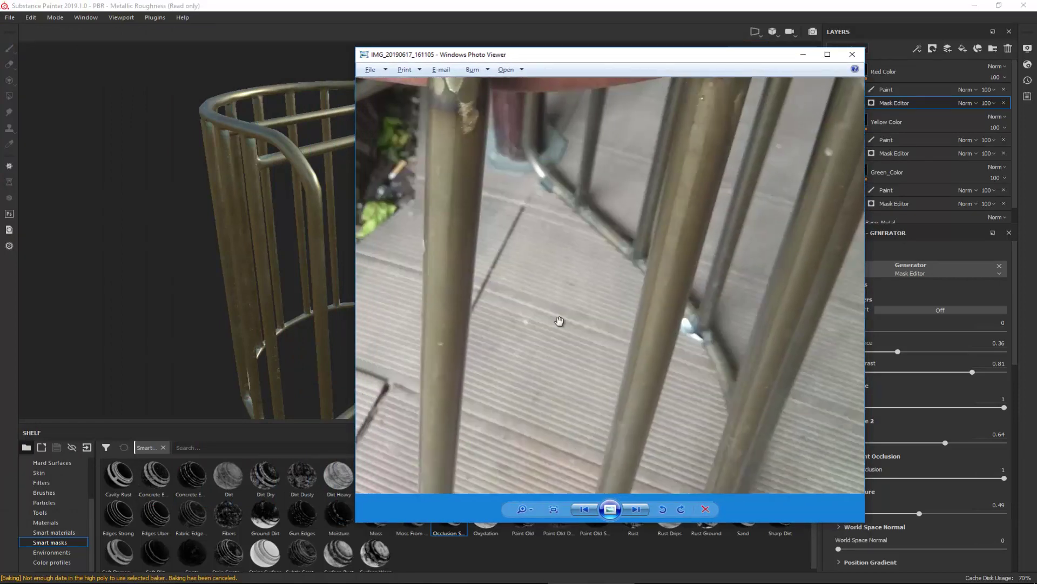
scroll(545, 355, down, 4)
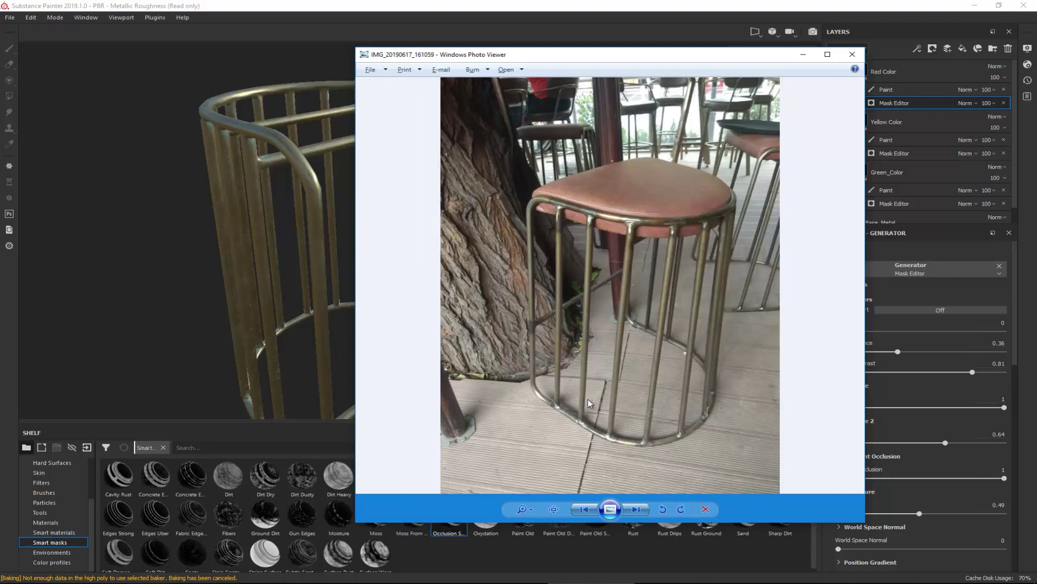
scroll(388, 336, up, 6)
scroll(474, 214, up, 1)
scroll(661, 317, up, 2)
scroll(556, 306, up, 1)
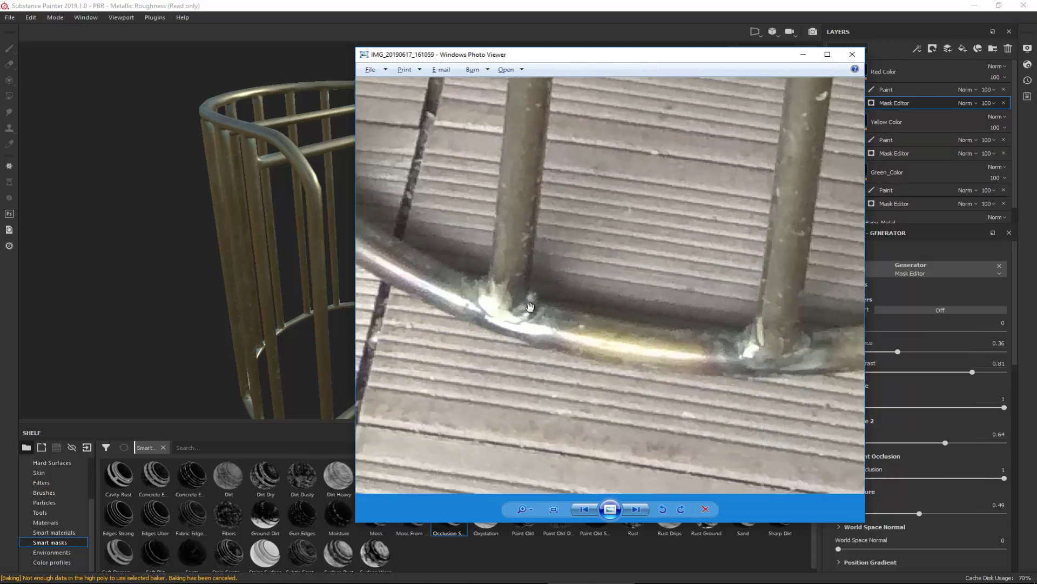
scroll(565, 178, down, 4)
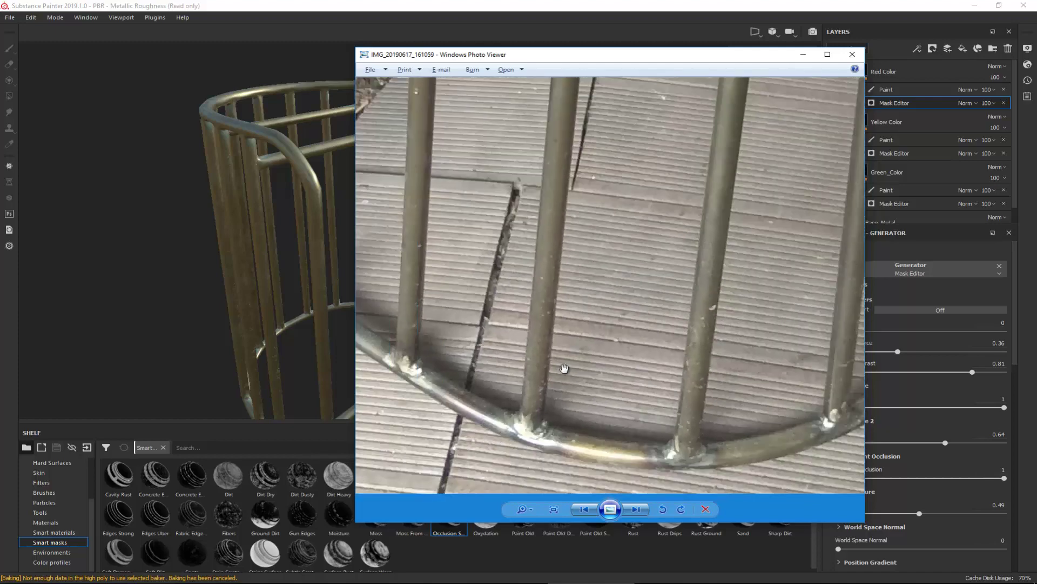
scroll(581, 172, down, 2)
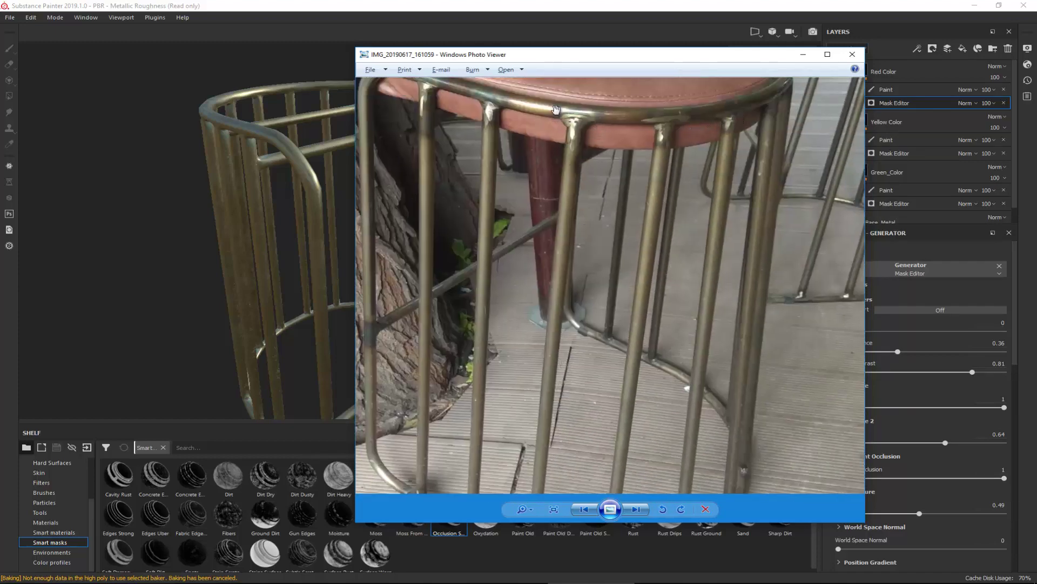
scroll(461, 306, up, 2)
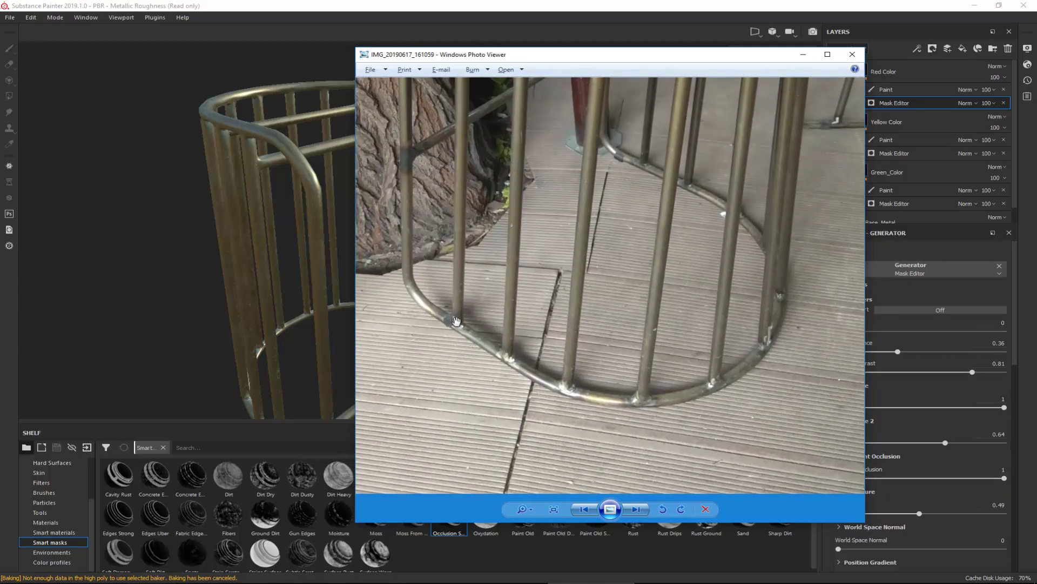
scroll(460, 330, up, 1)
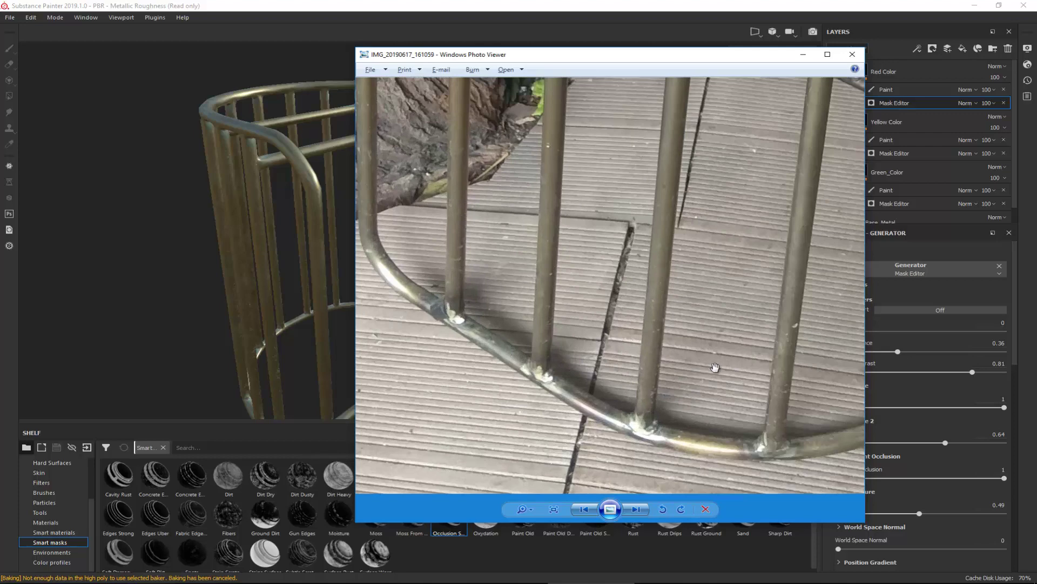
scroll(686, 292, up, 2)
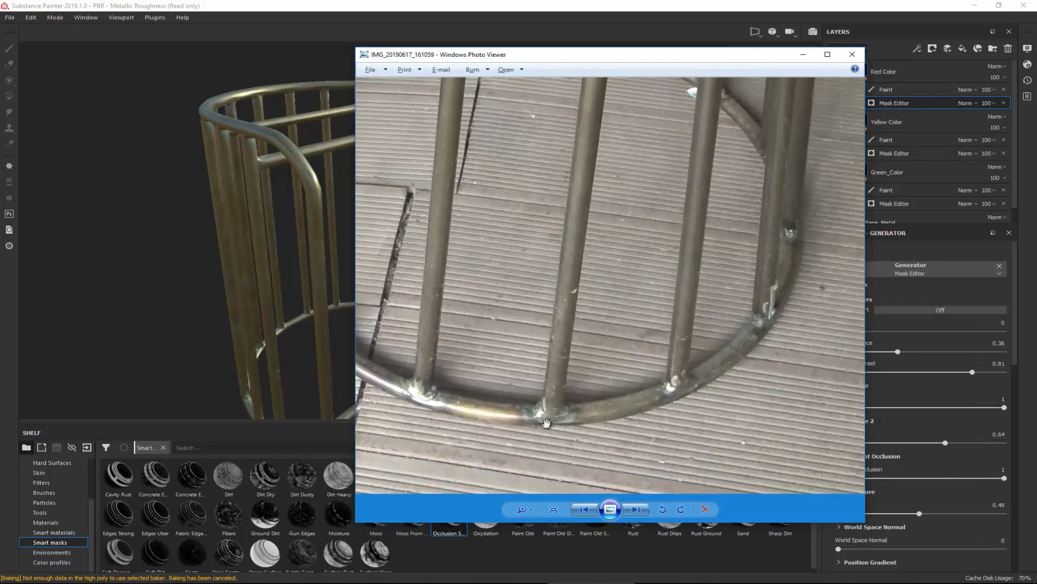
drag(497, 153, 466, 421)
drag(473, 103, 470, 374)
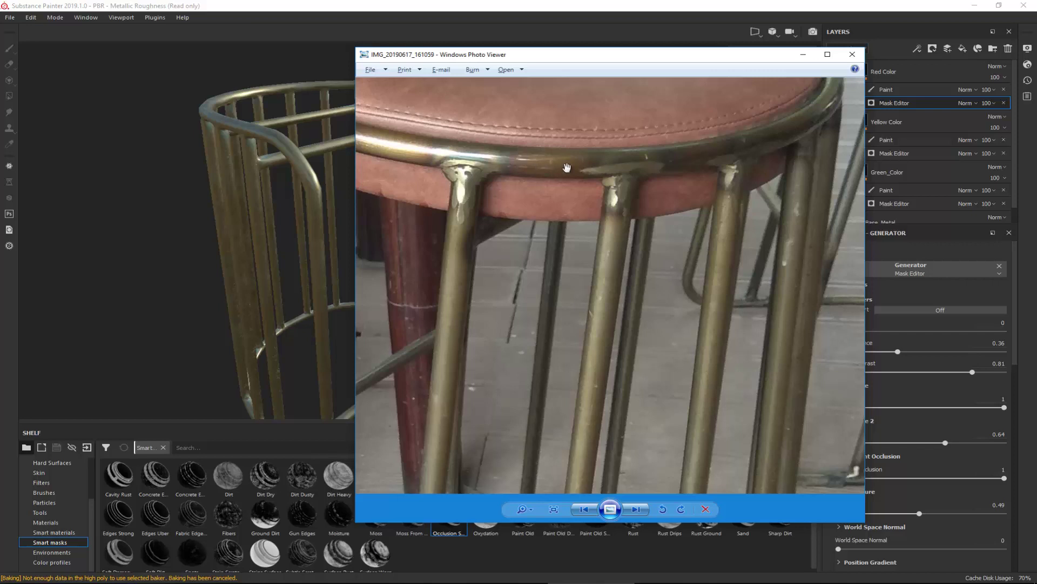
drag(637, 58, 0, 57)
Step: Create a layer folder named Color above the Red Color layer
alt+middle_drag(373, 184, 466, 202)
alt+right_drag(419, 221, 467, 380)
alt+drag(378, 168, 440, 266)
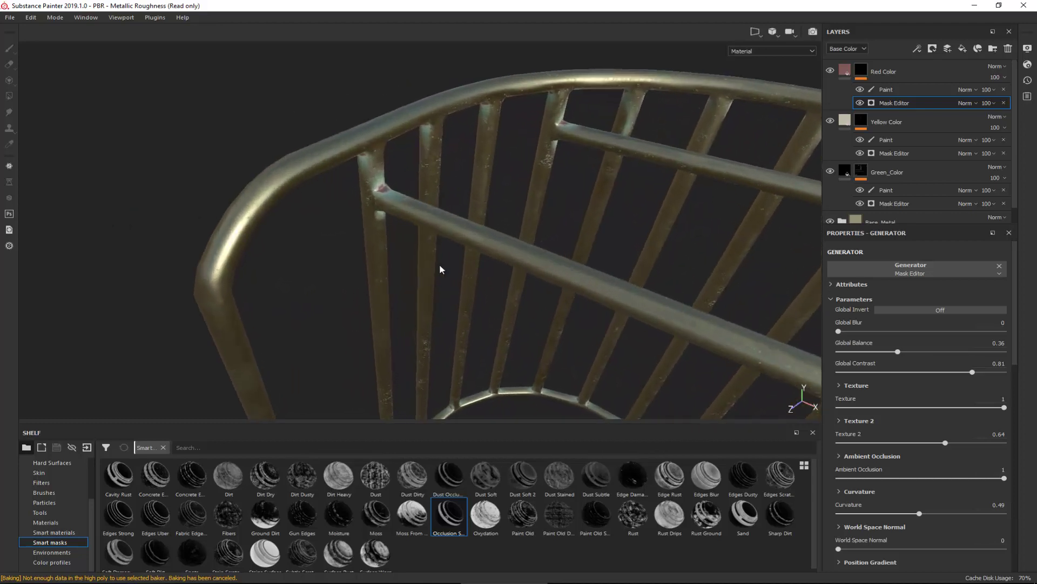
click(941, 71)
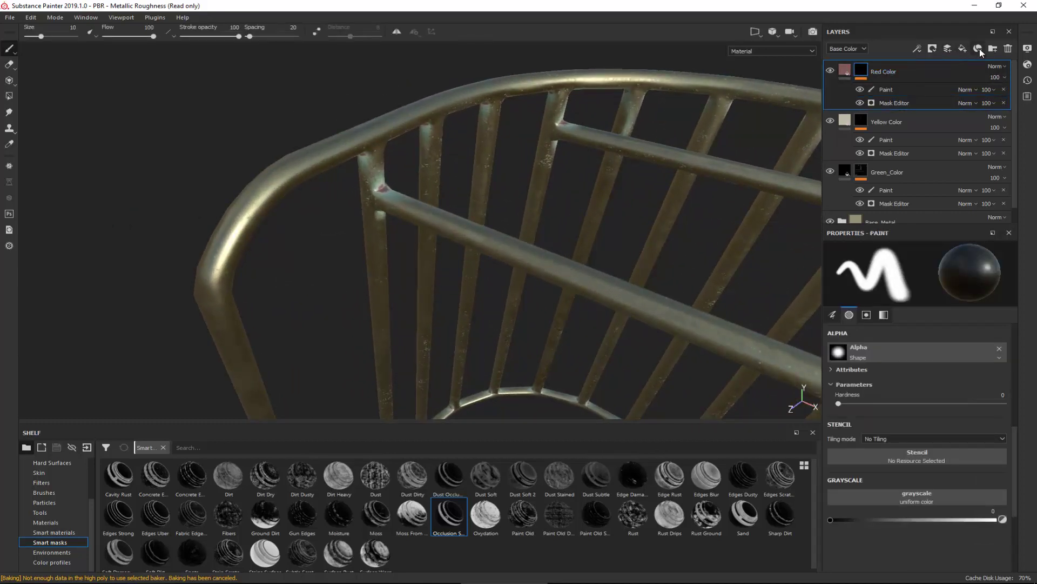
click(993, 49)
double_click(877, 72)
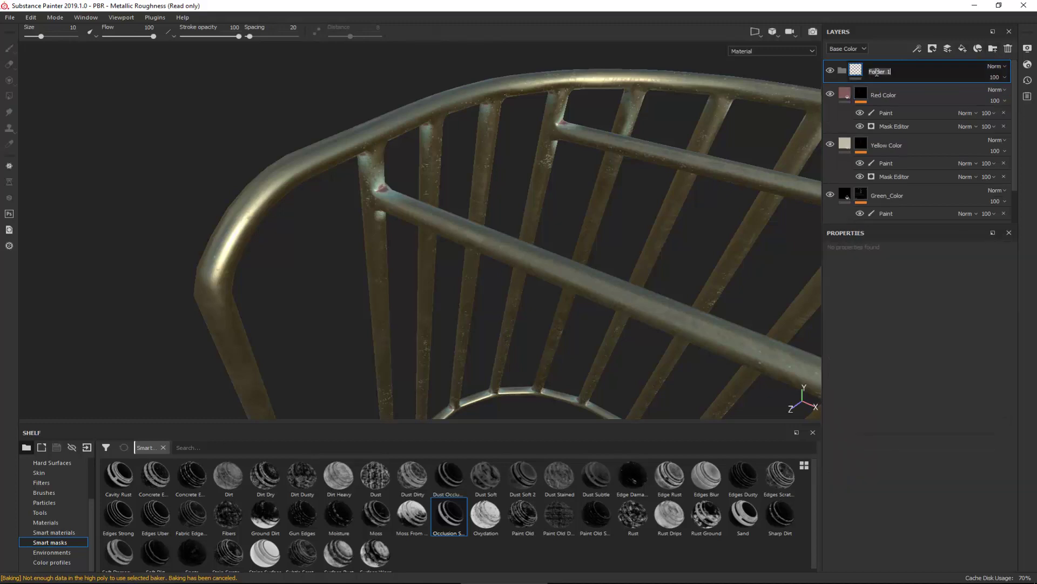
text(Color)
key(Return)
Step: Move the Red Color, Yellow Color and Green_Color layers into the Color folder and collapse it
click(891, 89)
shift+click(914, 203)
drag(914, 204, 877, 74)
click(841, 72)
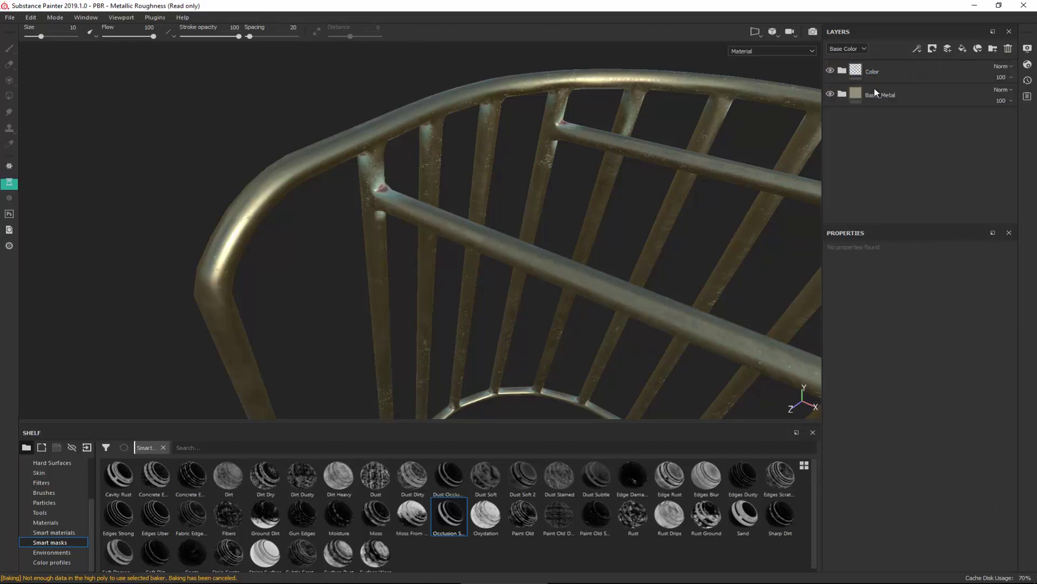
Step: Hide the Base_Metal folder to check the color layers on the frame, and show it again
click(832, 94)
alt+drag(562, 192, 798, 103)
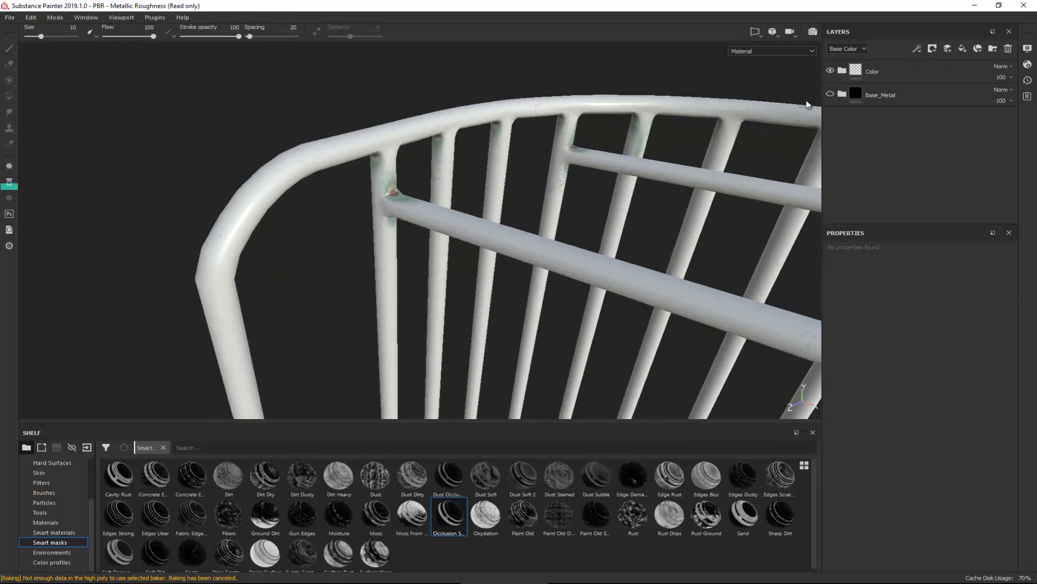
click(830, 94)
alt+drag(535, 161, 488, 182)
Step: Add a paint layer above the Color folder and disable roughness in the brush's material channels
click(929, 72)
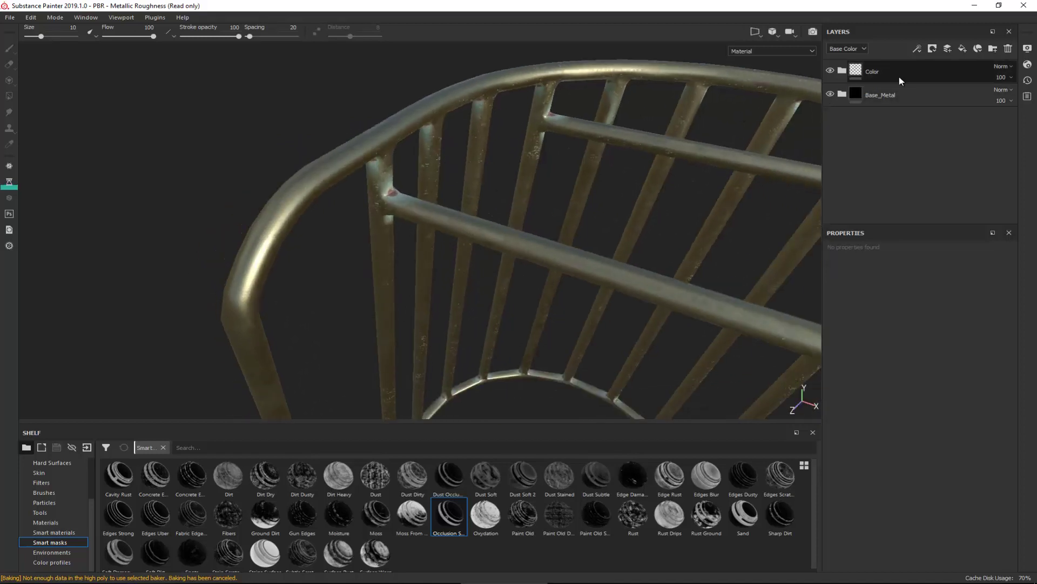
click(952, 48)
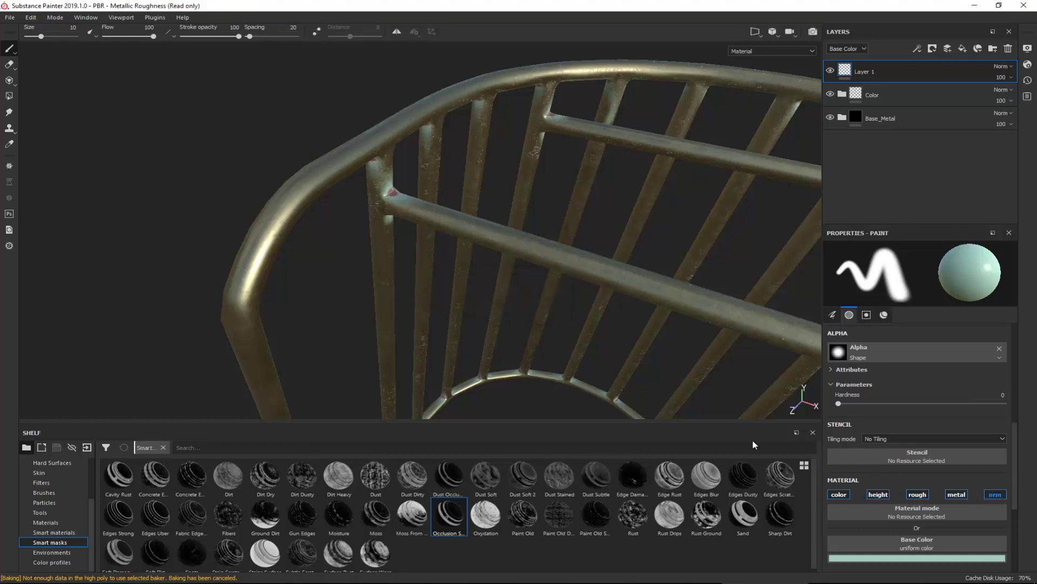
alt+right_drag(576, 306, 631, 471)
alt+drag(543, 358, 508, 336)
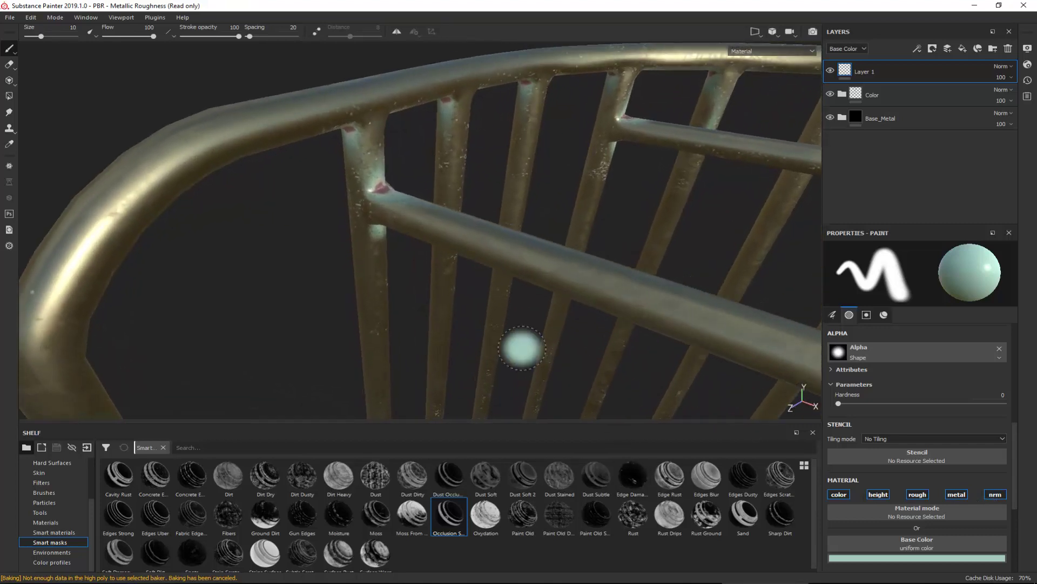
click(916, 495)
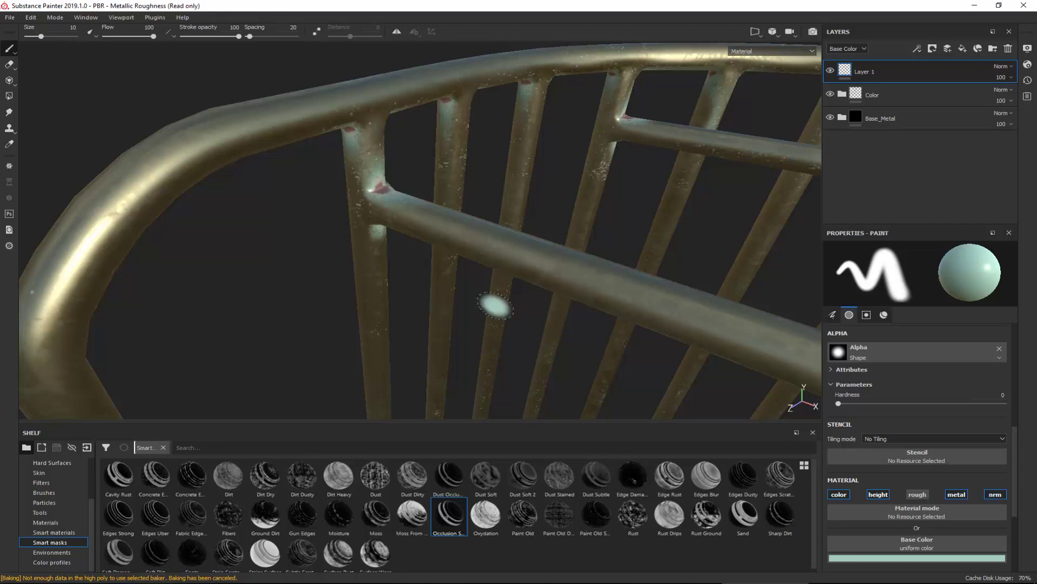
Step: Set the brush's base color to black for painting the joint between the crossbar and upright
alt+right_drag(521, 322, 373, 211)
alt+middle_drag(372, 209, 410, 267)
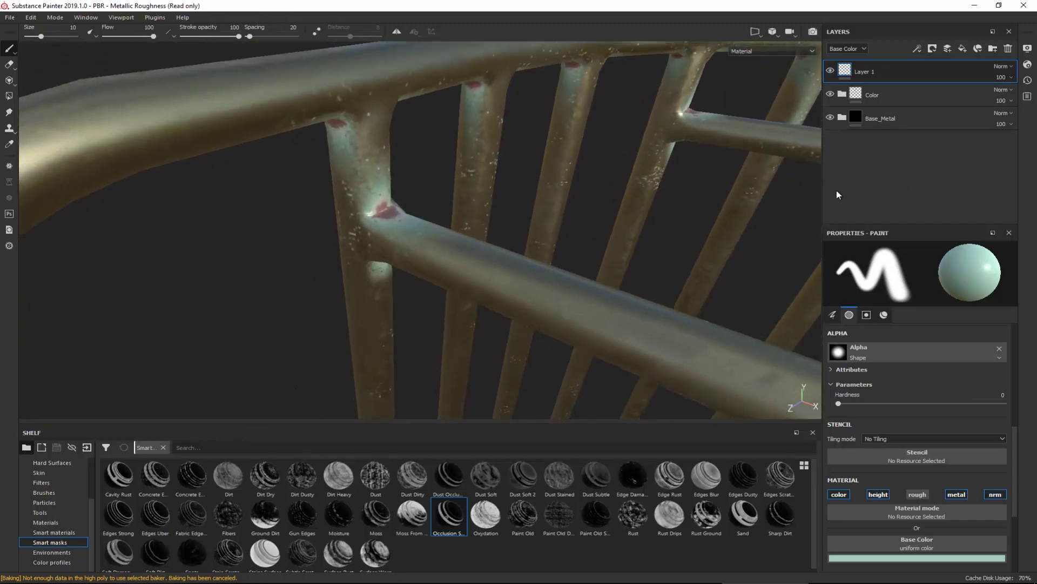
alt+right_drag(401, 201, 427, 314)
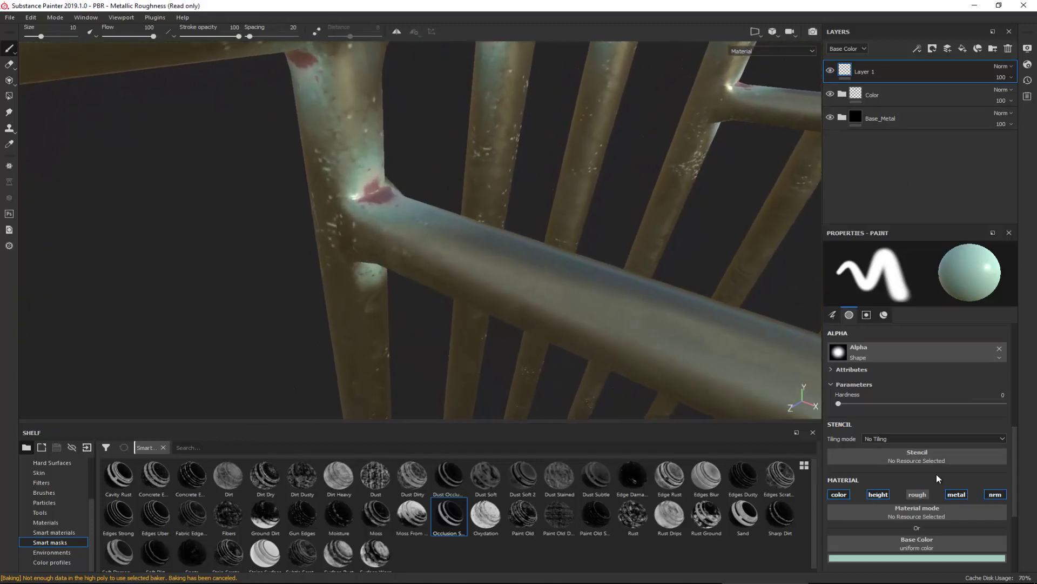
scroll(932, 471, down, 3)
click(901, 440)
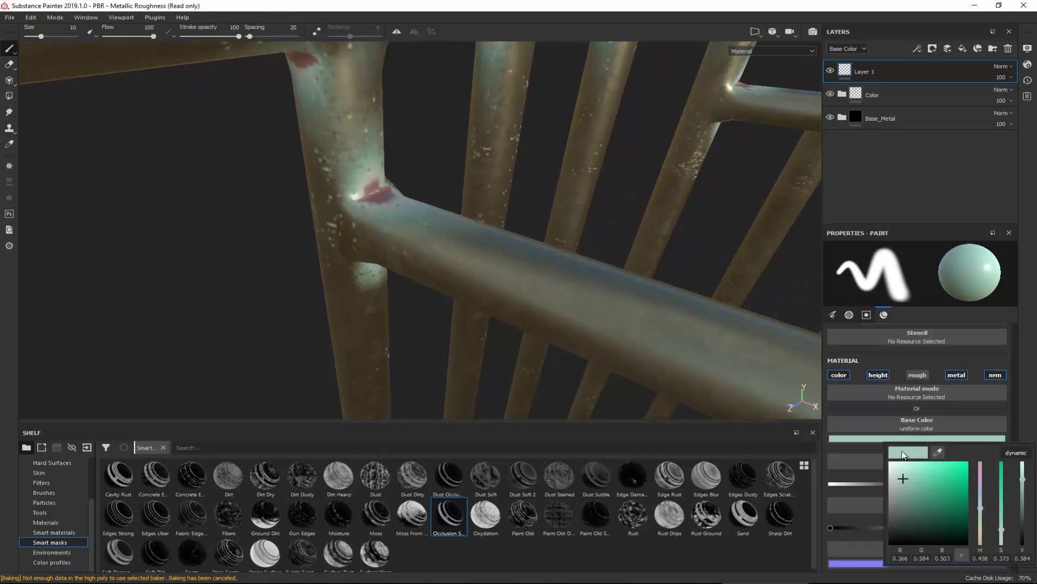
drag(905, 476, 876, 557)
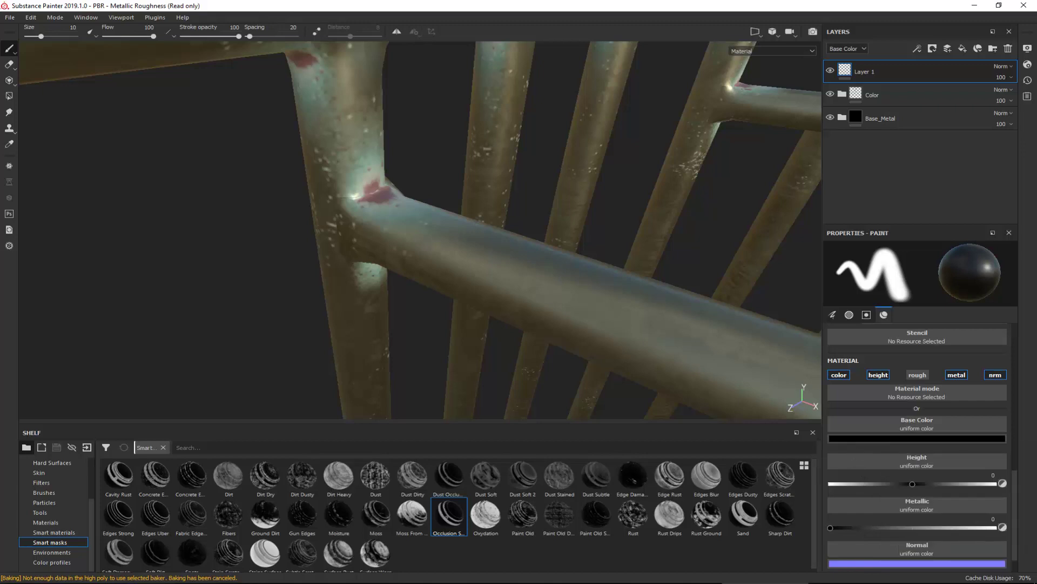
Step: Try a brush stroke on the crossbar joint, undo it, and reduce the brush size to 2.44
mouse_move(386, 175)
mouse_down()
mouse_move(381, 202)
mouse_move(452, 251)
mouse_move(443, 241)
mouse_up()
key(ctrl+z)
ctrl+right_drag(391, 179, 379, 195)
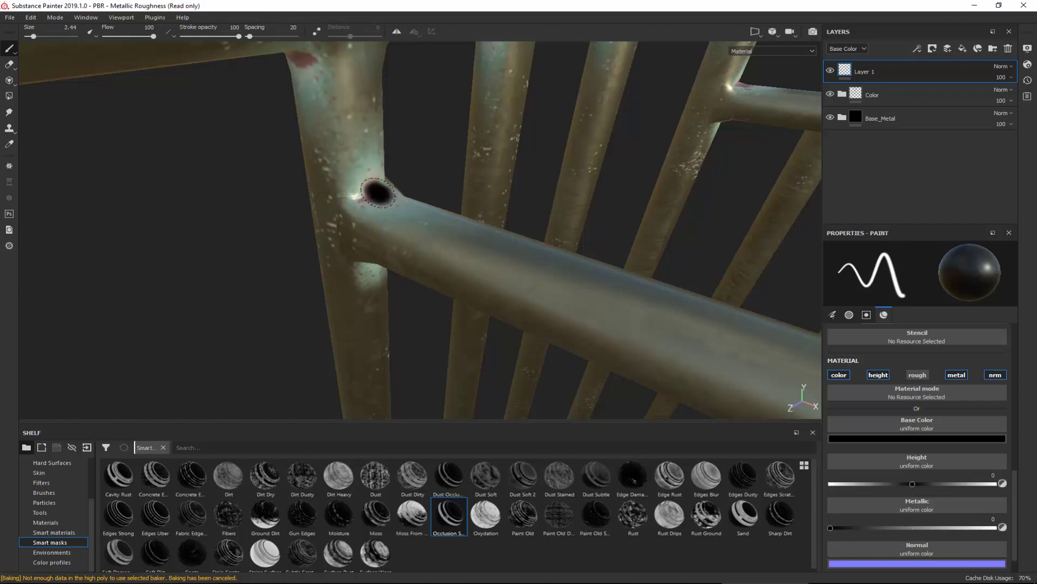
Step: Choose the Artistic Heavy Sponge brush and set its size to 1.66
scroll(54, 478, up, 2)
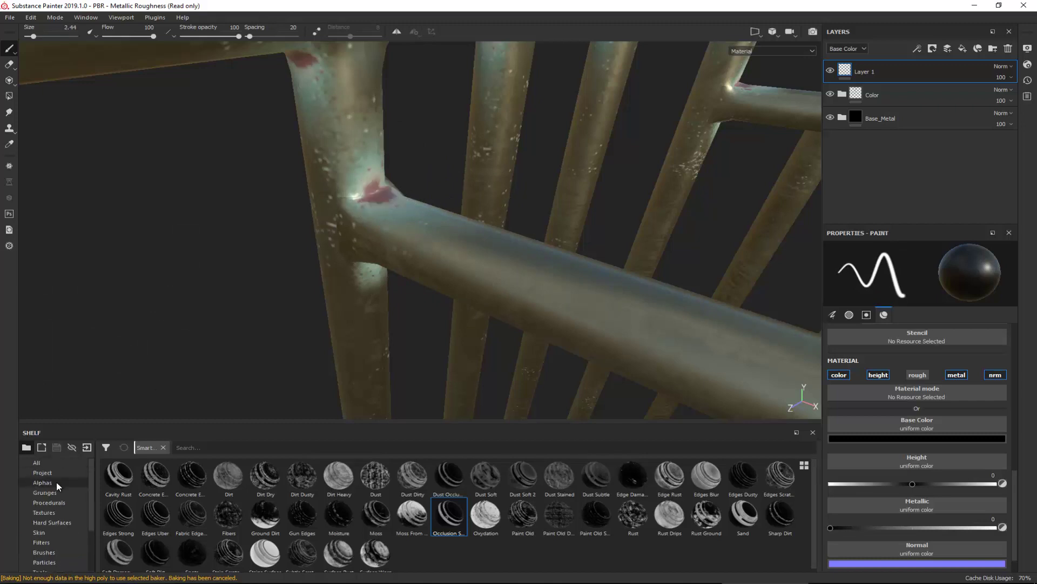
click(57, 483)
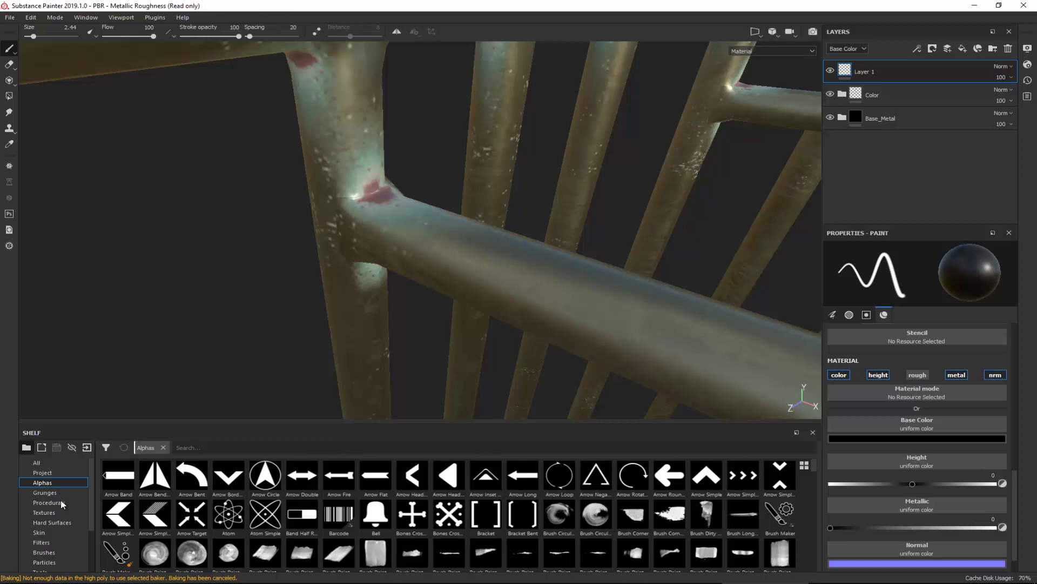
click(55, 553)
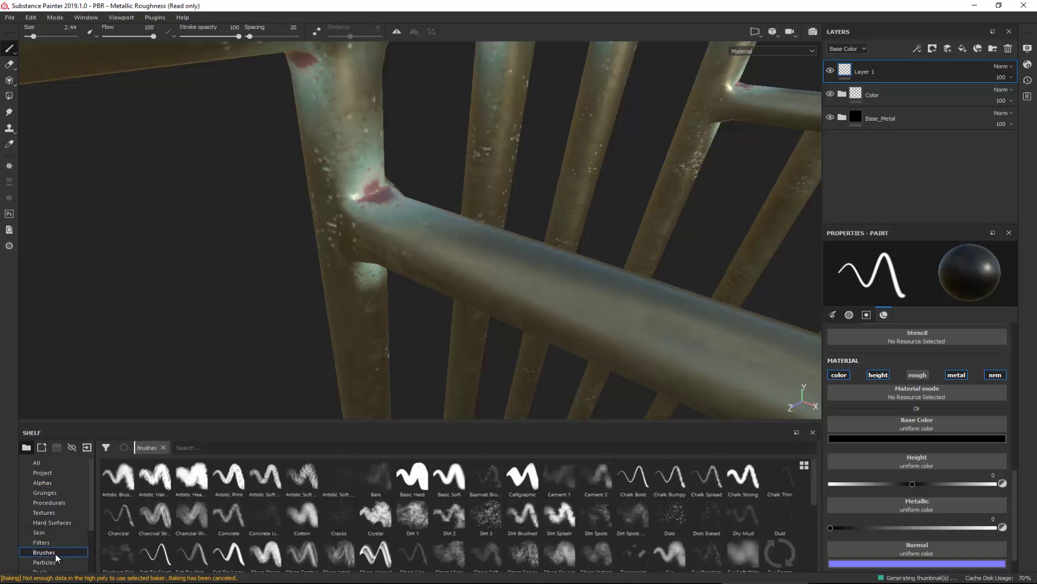
alt+drag(334, 229, 312, 263)
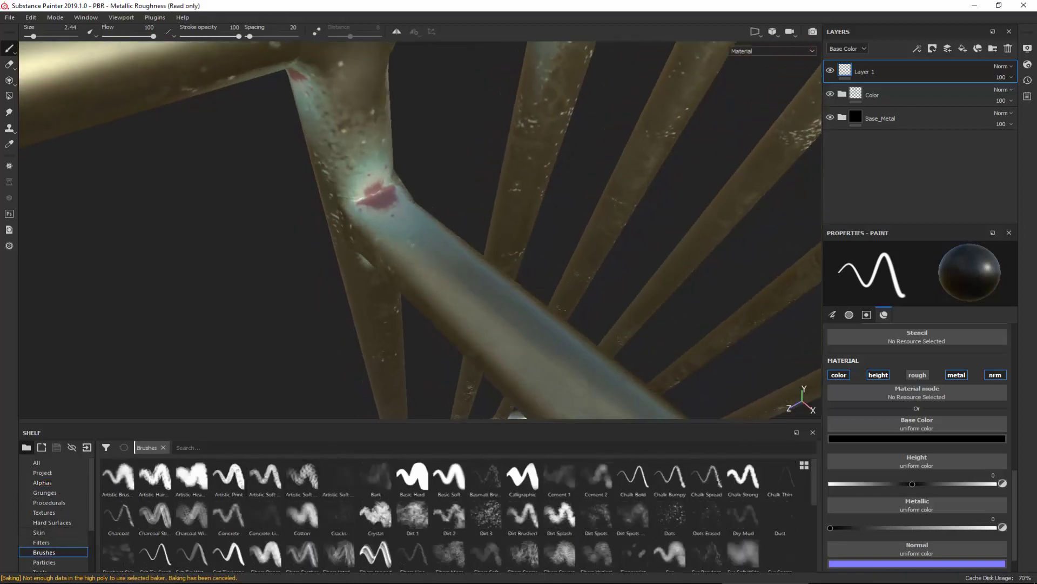
mouse_move(169, 485)
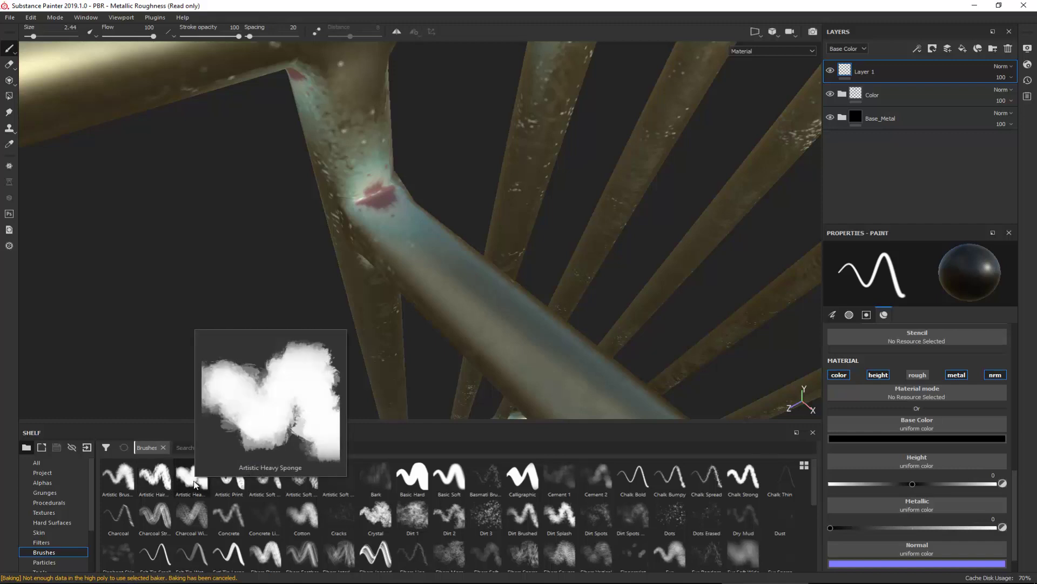
click(192, 478)
drag(351, 249, 368, 186)
ctrl+right_drag(368, 186, 364, 188)
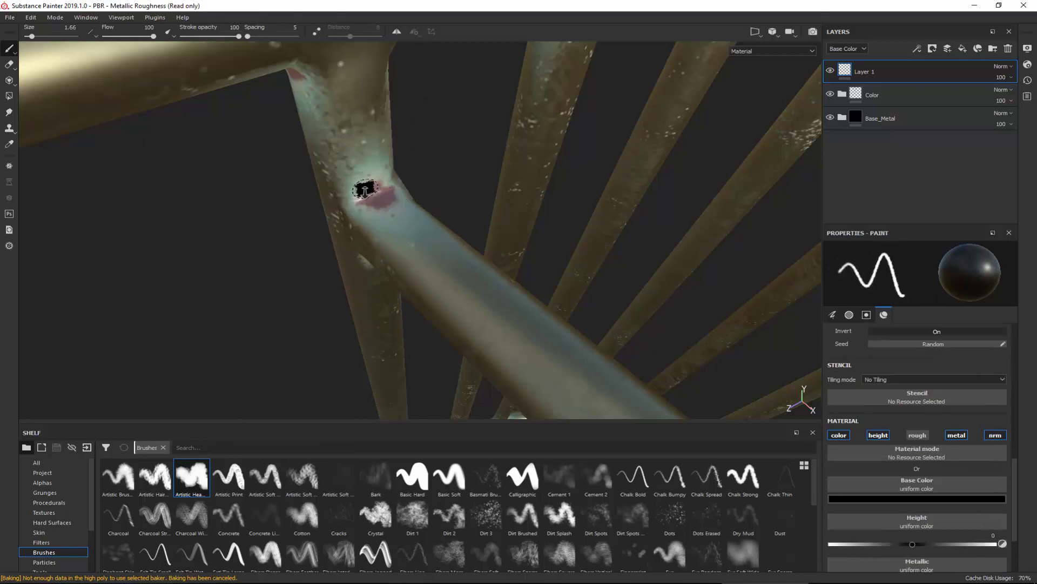
Step: Set the brush height to 0.5563 and paint a raised black weld stroke across the crossbar joint
scroll(365, 188, up, 3)
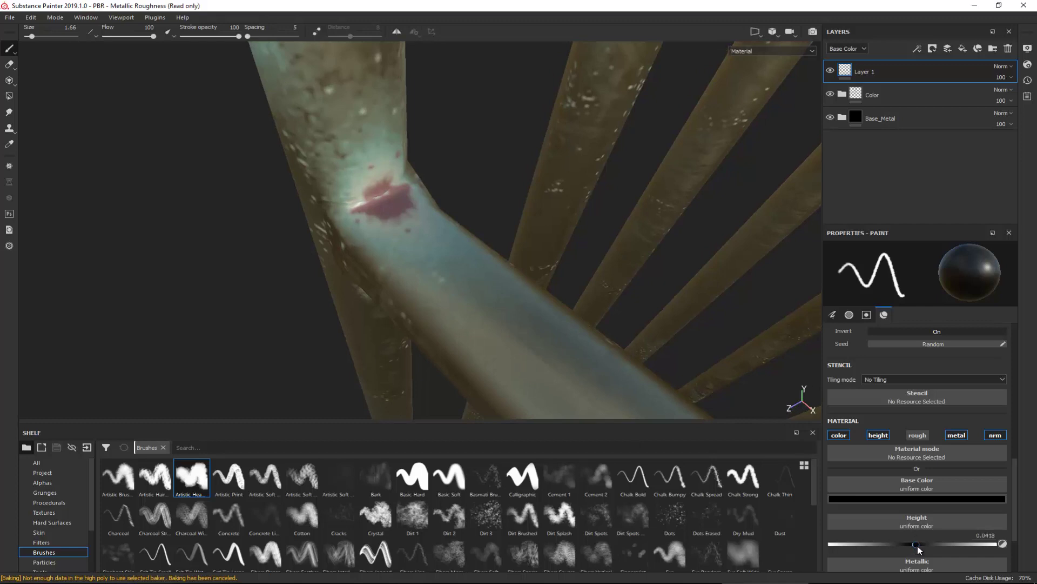
drag(940, 543, 959, 542)
mouse_move(354, 205)
mouse_down()
mouse_move(415, 181)
mouse_move(376, 178)
mouse_move(338, 201)
mouse_move(365, 219)
mouse_move(412, 205)
mouse_move(394, 195)
mouse_up()
mouse_move(397, 199)
alt+mouse_down()
mouse_move(552, 139)
mouse_move(417, 176)
alt+mouse_up()
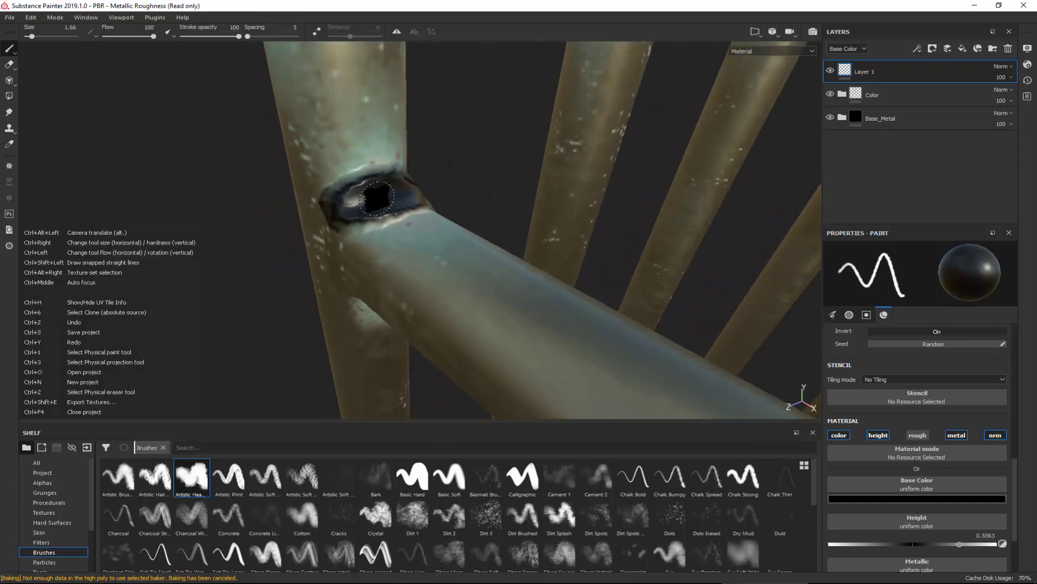
Step: Disable the brush's color channel and paint a raised weld stroke across the crossbar joint
click(839, 435)
mouse_move(316, 227)
mouse_down()
mouse_move(338, 208)
mouse_move(411, 189)
mouse_up()
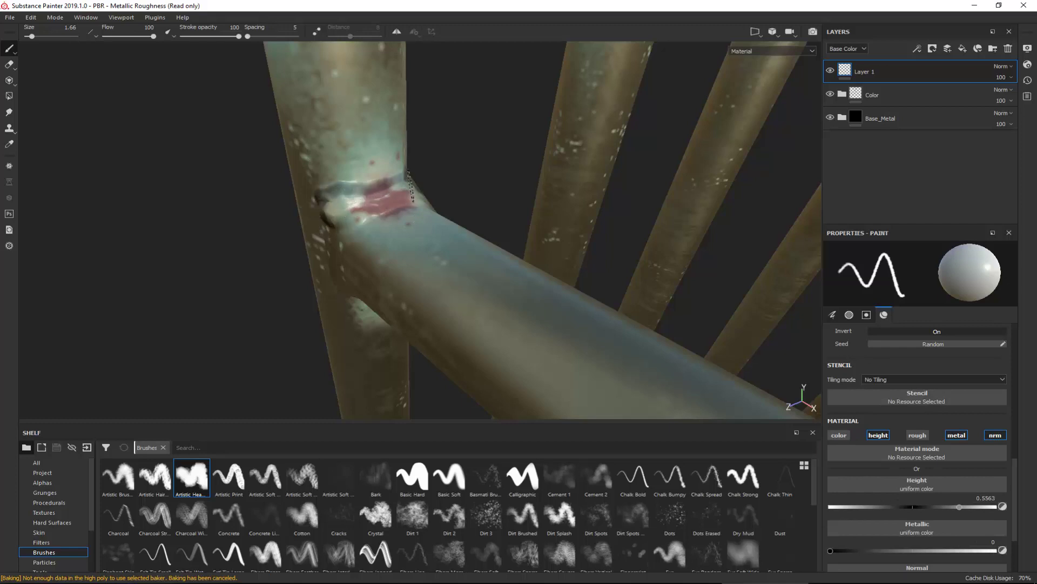
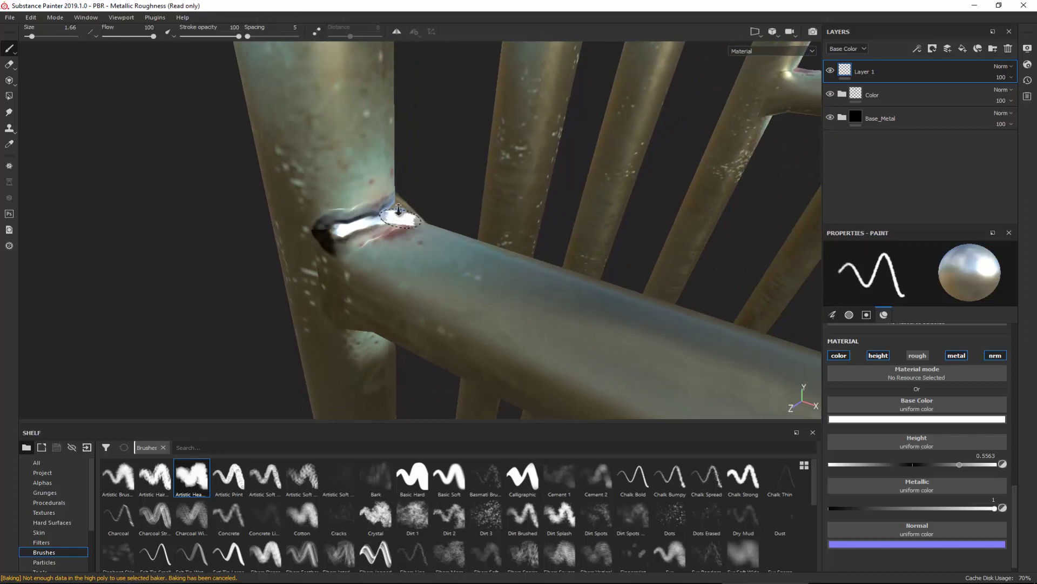
Step: Set the texture set's size to 4096 and move the settings window away from the model
alt+right_drag(400, 215, 404, 291)
alt+middle_drag(404, 291, 382, 239)
drag(0, 141, 195, 124)
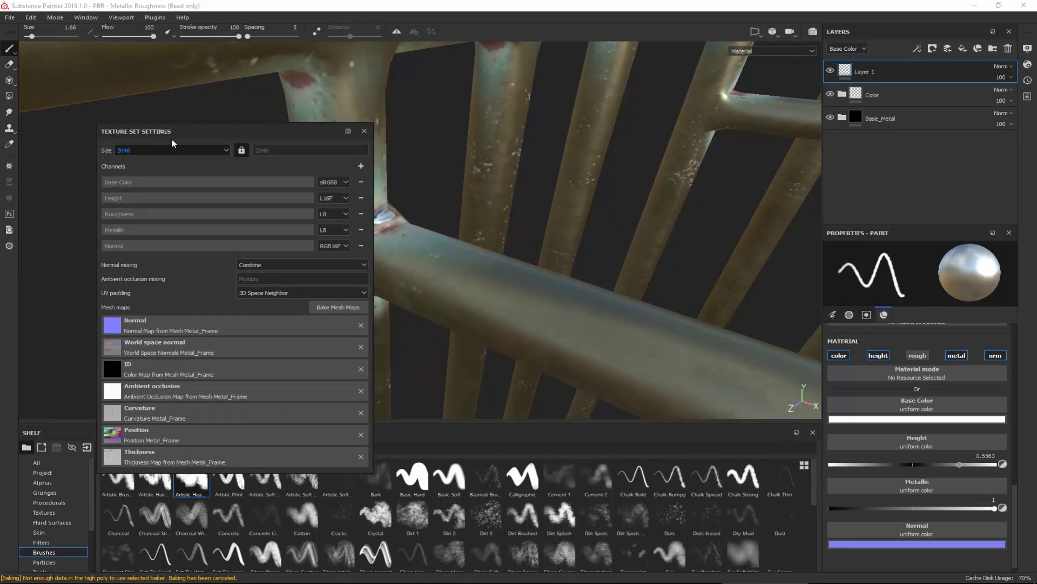
drag(176, 133, 0, 141)
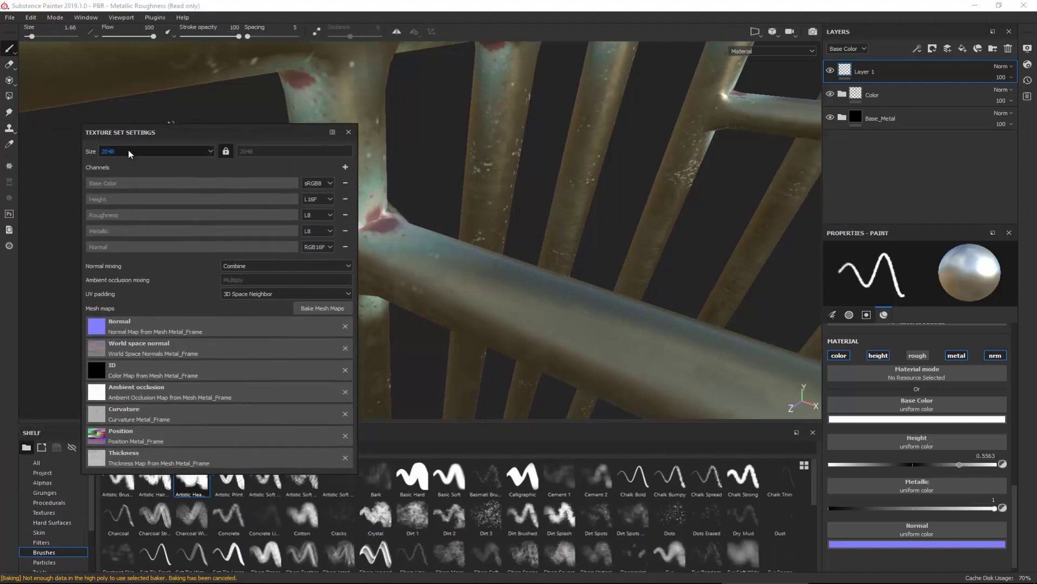
click(128, 150)
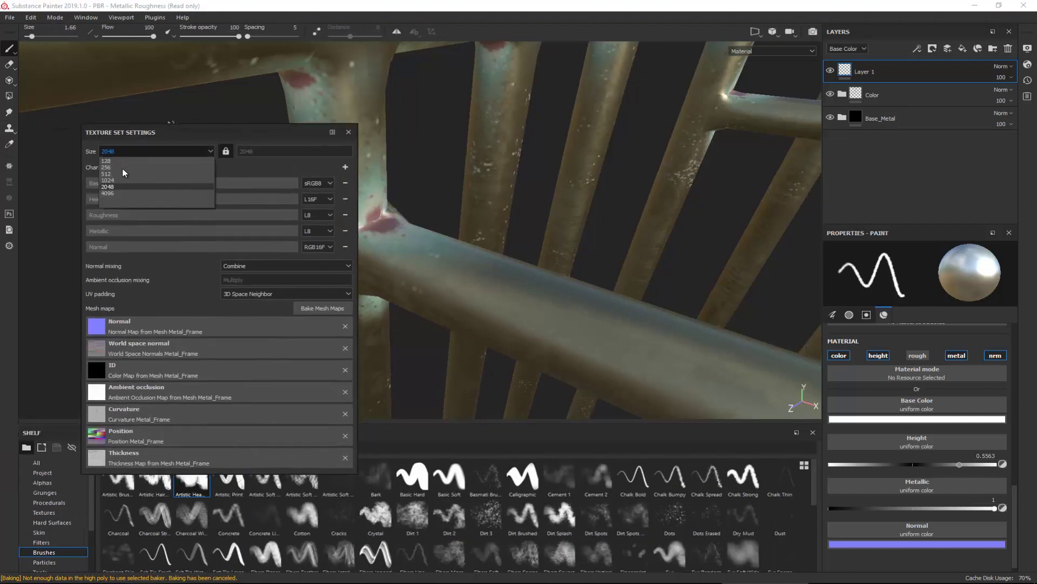
click(119, 193)
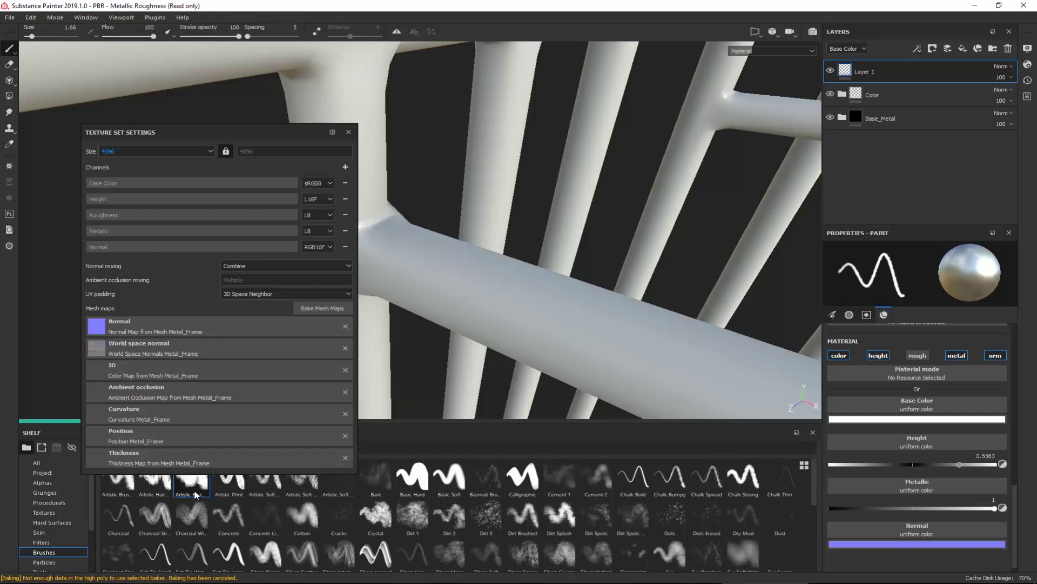
mouse_move(195, 494)
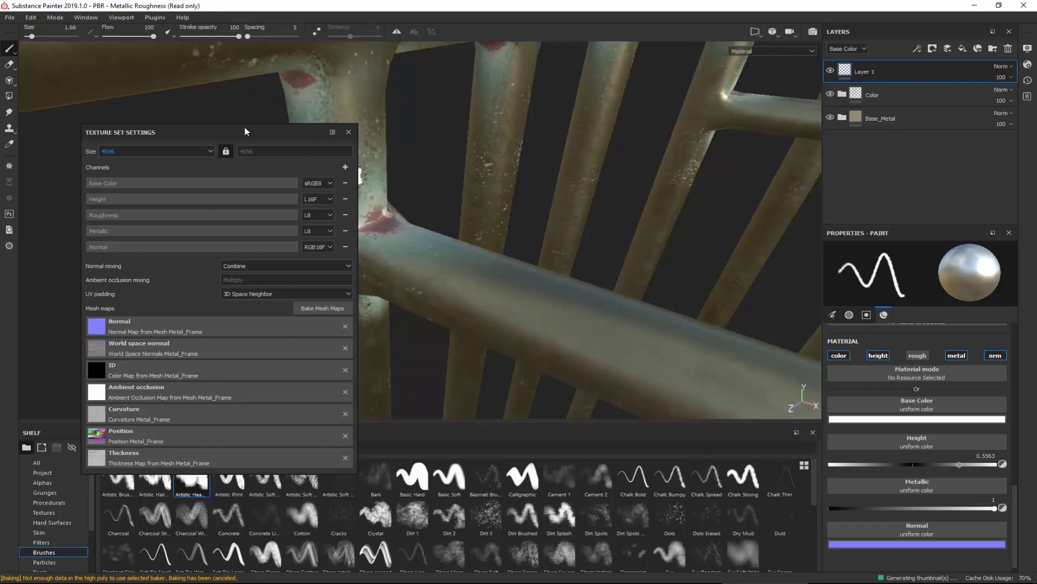
drag(245, 128, 0, 121)
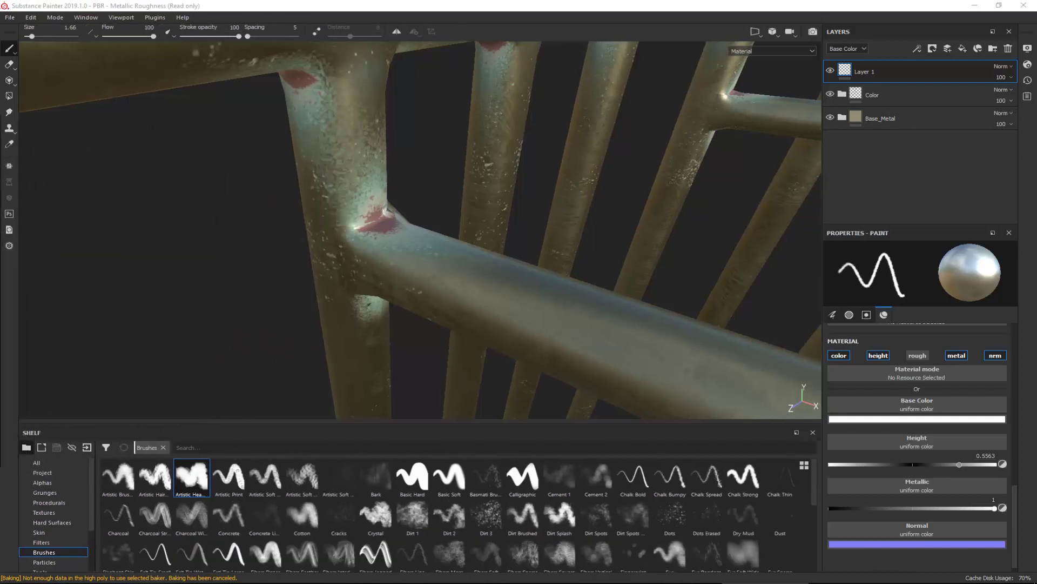
Step: Try a weld stroke with the sponge brush across the crossbar joint and undo it
alt+right_drag(403, 213, 397, 275)
mouse_move(396, 275)
alt+mouse_down()
mouse_move(332, 241)
mouse_move(295, 253)
mouse_move(343, 243)
mouse_move(441, 265)
alt+mouse_up()
mouse_move(373, 244)
alt+mouse_down()
mouse_move(493, 201)
mouse_move(512, 157)
mouse_move(639, 130)
mouse_move(719, 135)
mouse_move(535, 176)
mouse_move(486, 216)
alt+mouse_up()
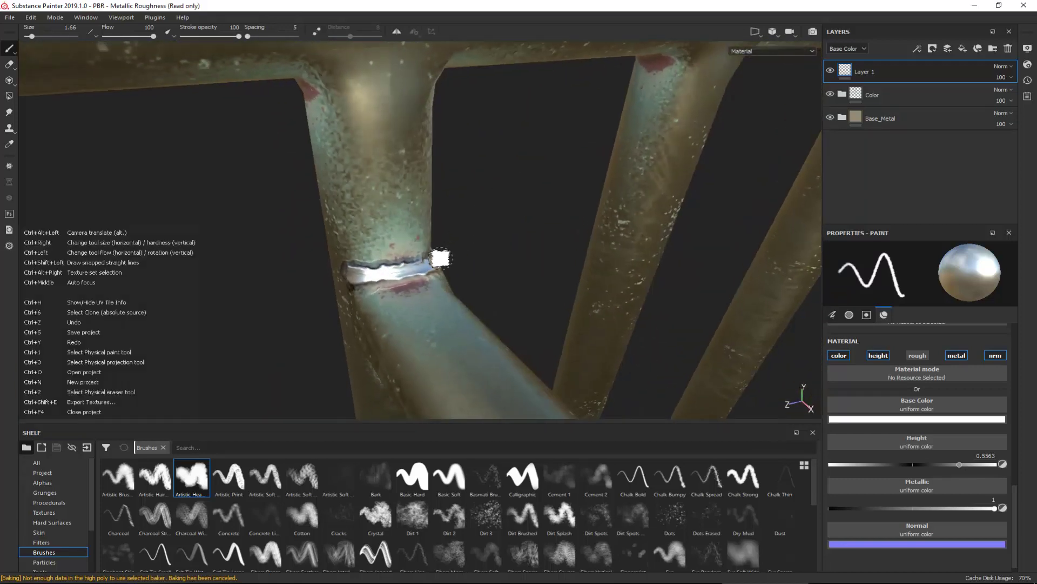
key(ctrl+z)
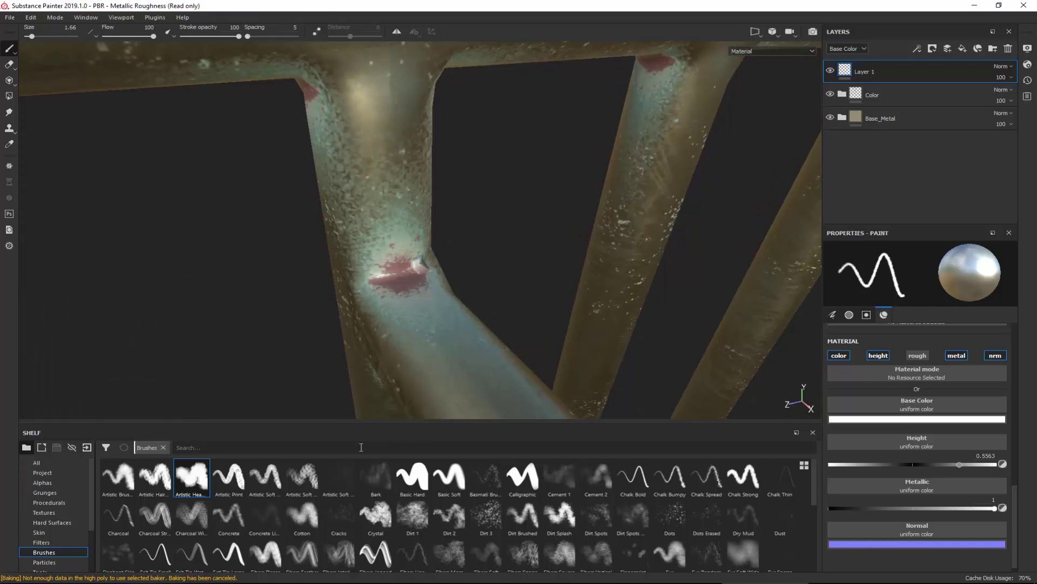
Step: Choose the Crystal brush, reduce its size to 2.83, and paint a rough raised weld around the crossbar joint
mouse_move(301, 481)
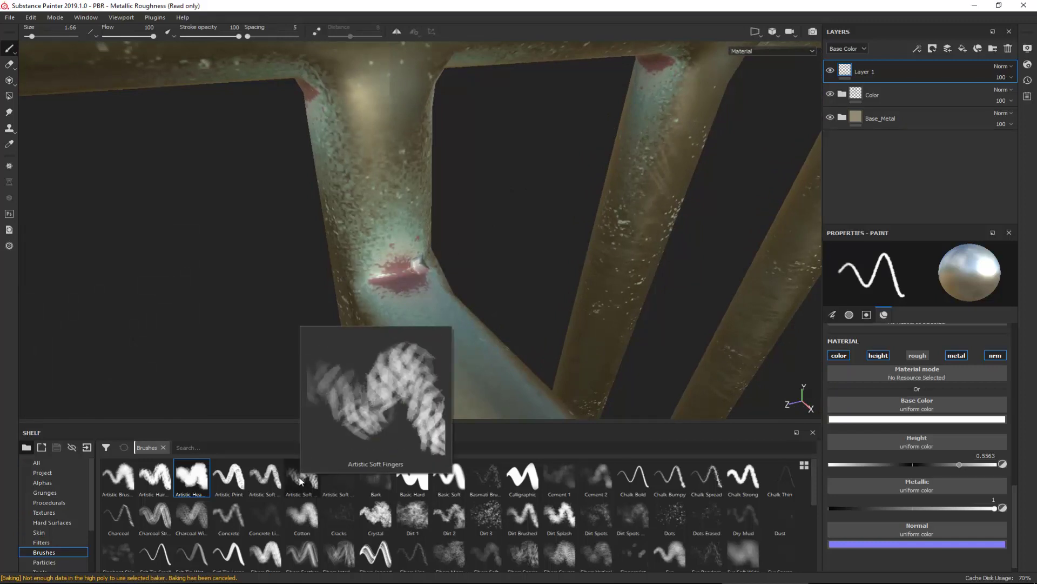
click(386, 518)
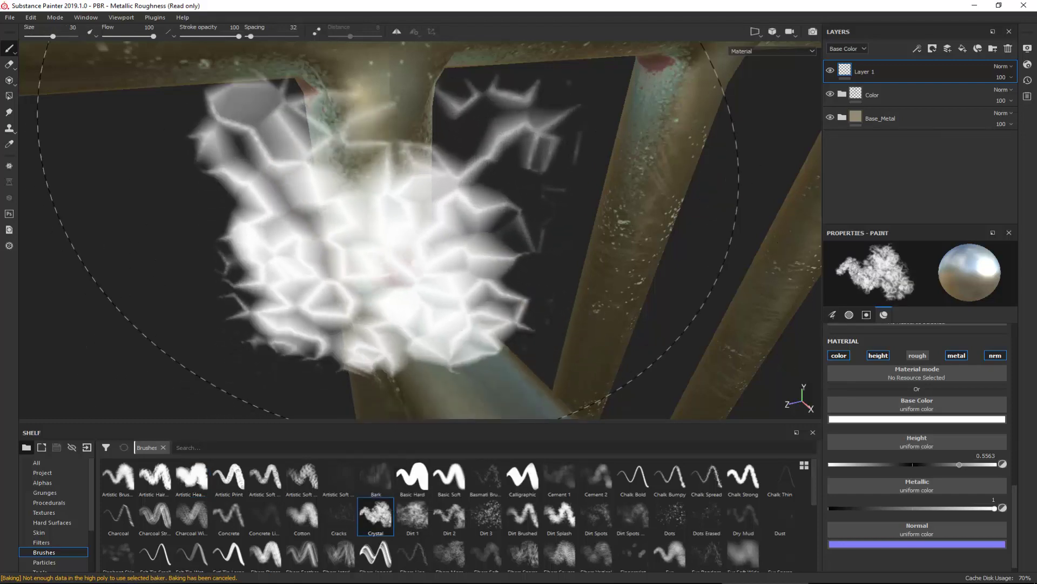
mouse_move(368, 276)
ctrl+right_down()
mouse_move(281, 276)
mouse_move(366, 274)
ctrl+right_up()
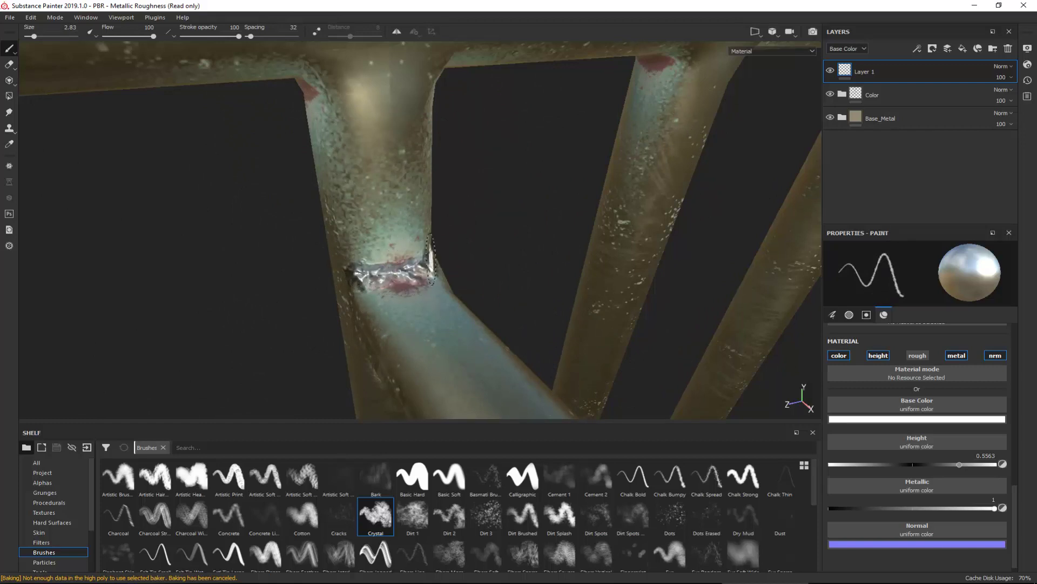
mouse_move(457, 249)
alt+mouse_down()
mouse_move(591, 227)
mouse_move(447, 273)
mouse_move(369, 265)
alt+mouse_up()
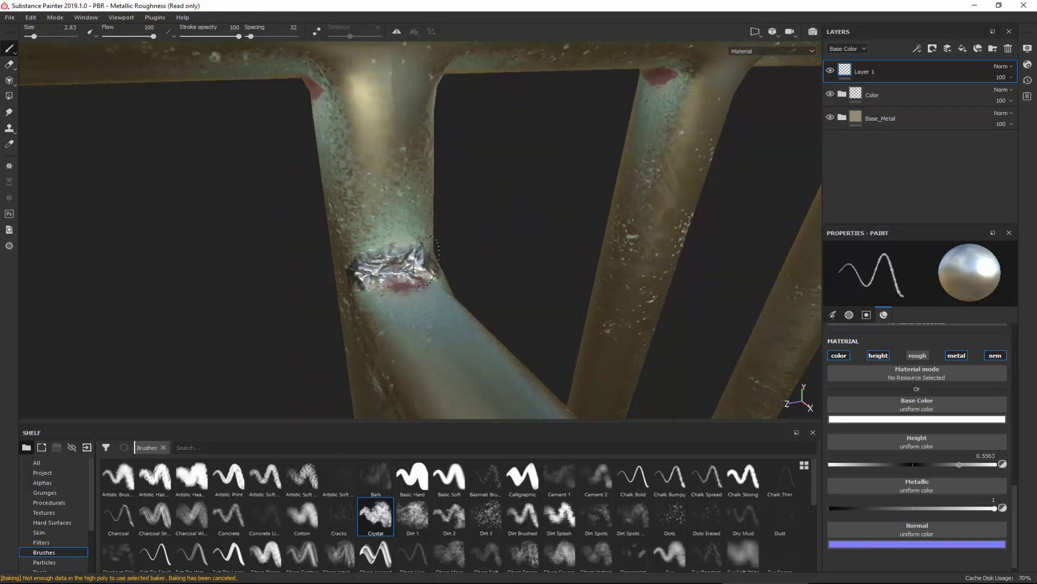
alt+drag(433, 265, 387, 311)
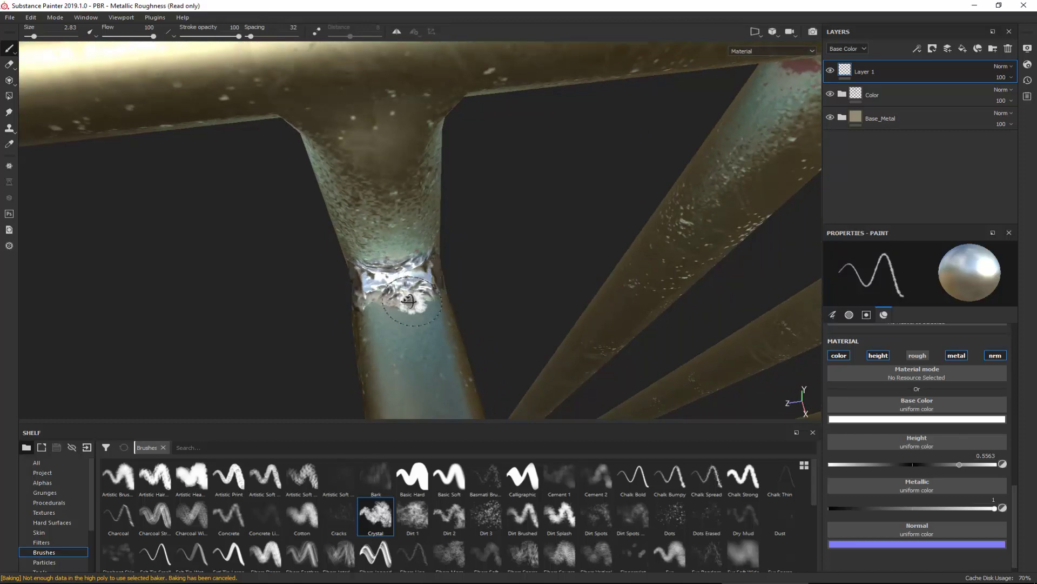
mouse_move(409, 301)
alt+mouse_down()
mouse_move(487, 244)
mouse_move(695, 213)
mouse_move(393, 244)
mouse_move(162, 217)
mouse_move(378, 232)
mouse_move(379, 278)
mouse_move(398, 292)
mouse_move(382, 316)
mouse_move(562, 299)
mouse_move(313, 173)
mouse_move(477, 277)
mouse_move(441, 233)
alt+mouse_up()
Step: Try a Crystal brush stroke along the middle of the crossbar, inspect it up close, and undo it
alt+drag(475, 268, 378, 225)
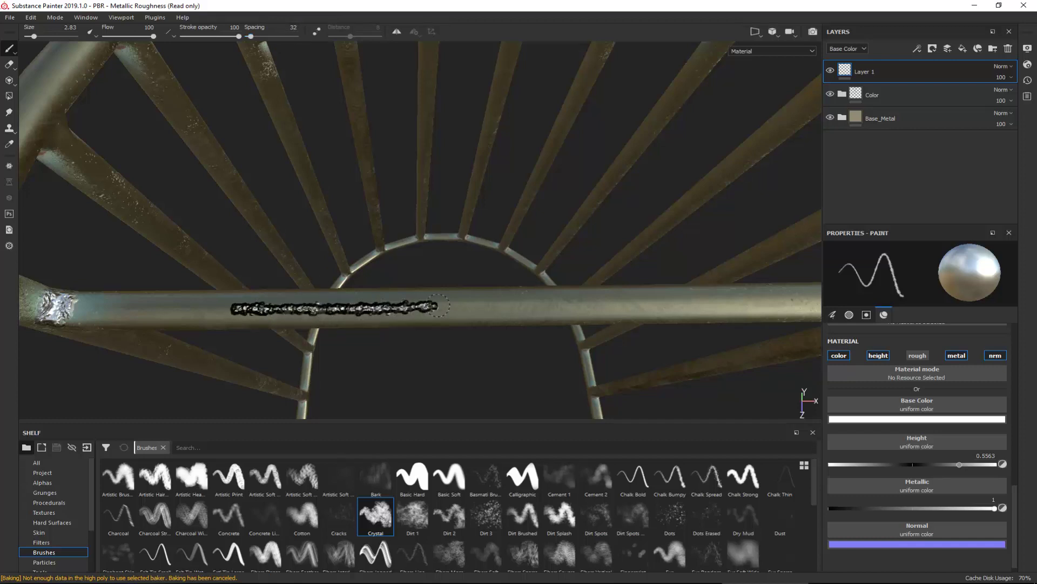
alt+right_drag(373, 343, 378, 379)
alt+middle_drag(297, 280, 392, 230)
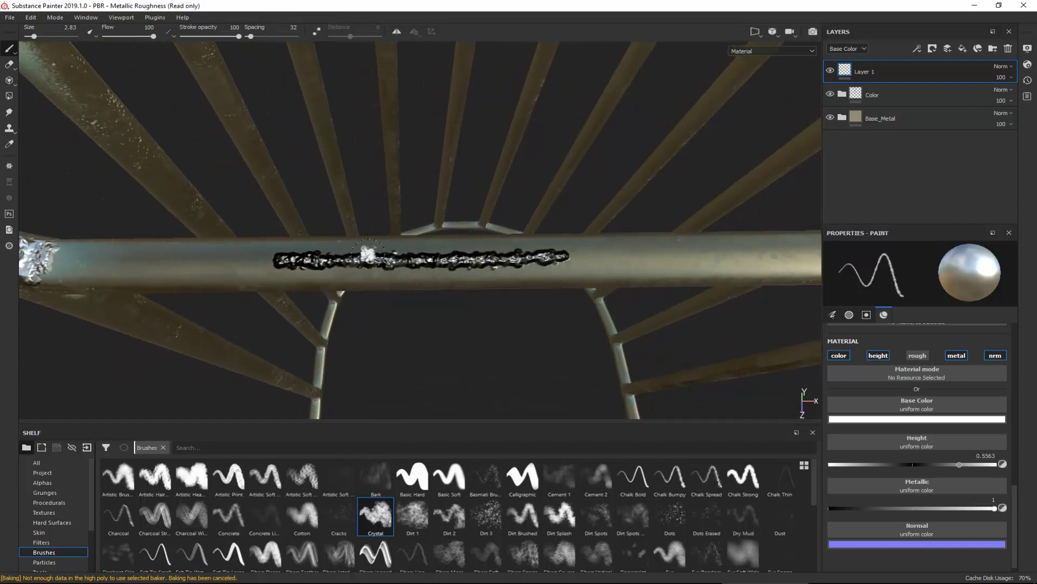
alt+drag(365, 255, 357, 222)
key(ctrl+z)
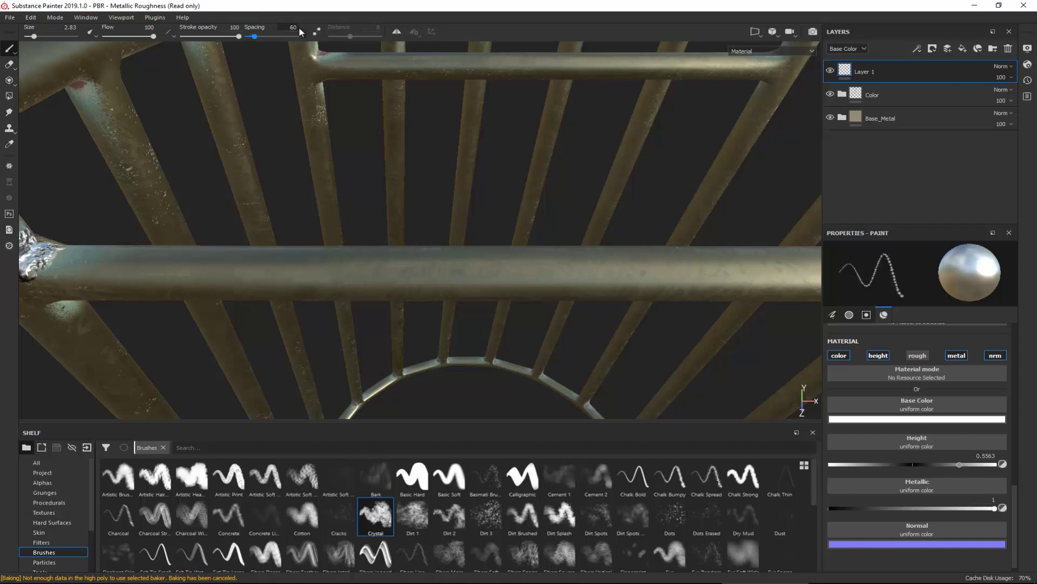
Step: Try a long stroke along the crossbar with the brush spacing at 60 and undo it
drag(211, 270, 577, 273)
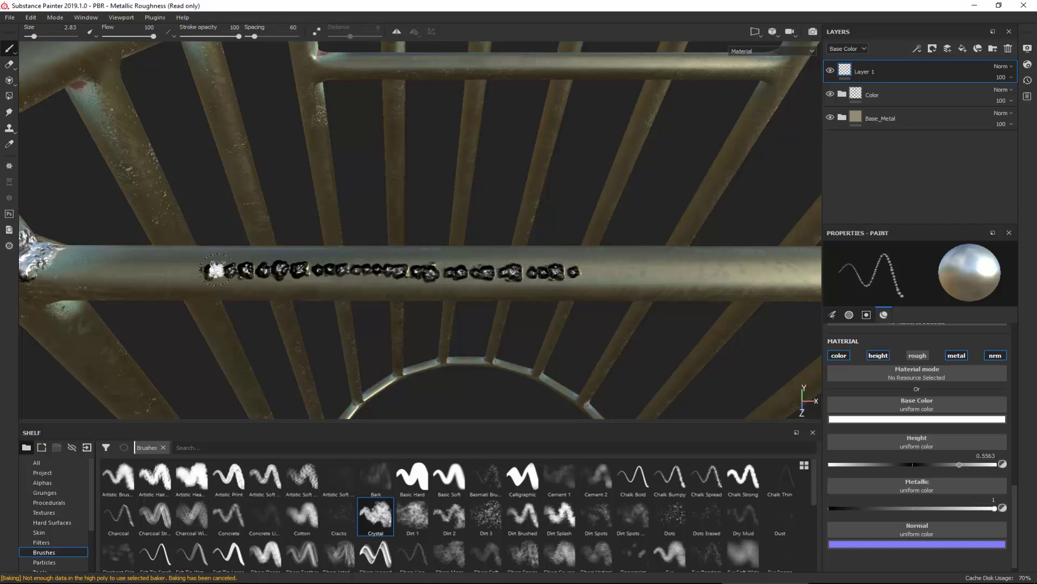
mouse_move(527, 275)
alt+mouse_down()
mouse_move(360, 209)
mouse_move(215, 234)
mouse_move(475, 295)
alt+mouse_up()
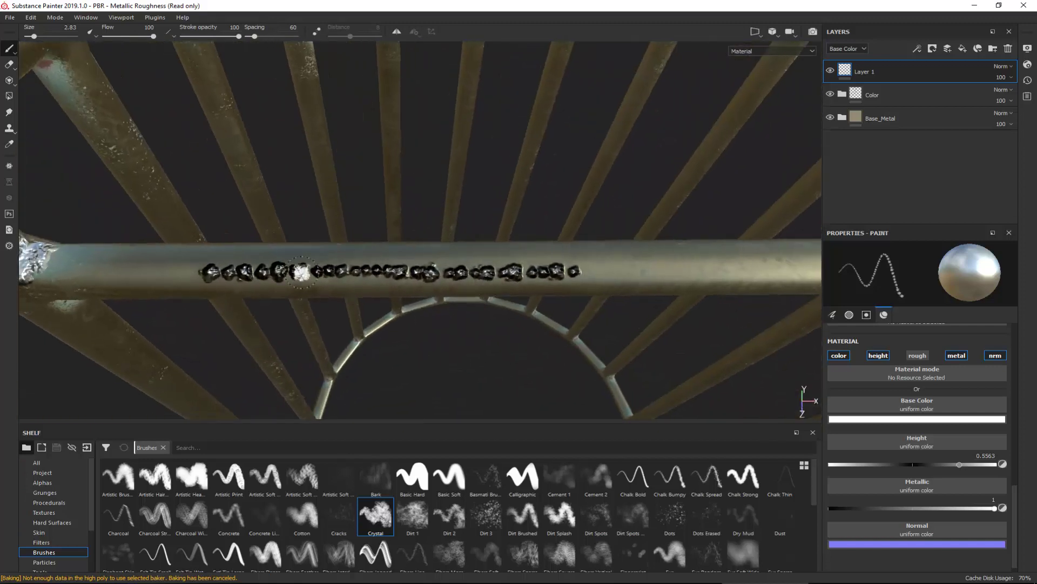
key(ctrl+z)
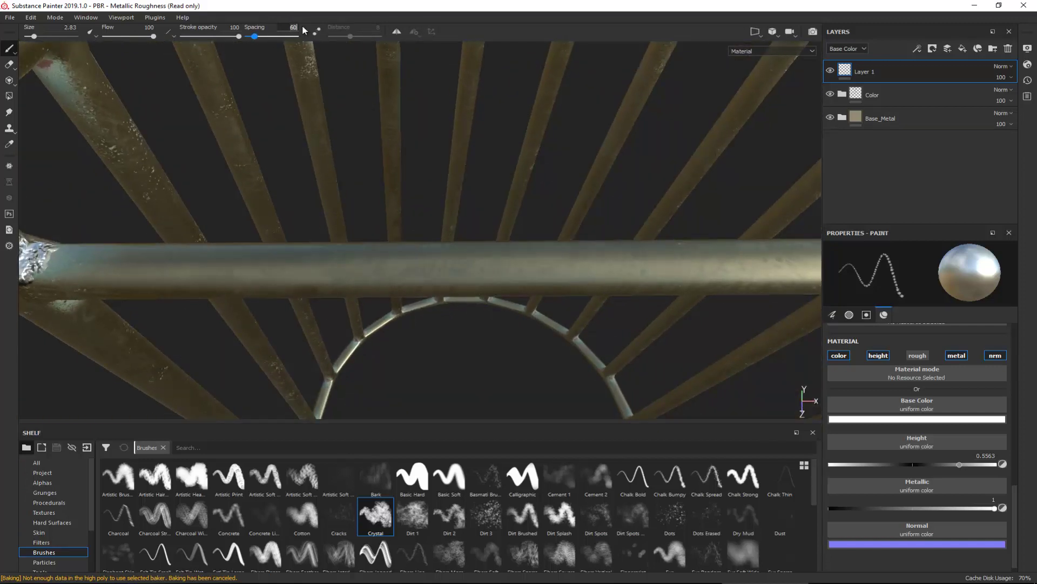
Step: Set the brush spacing to 40 and test it with a short stroke along the crossbar, undoing the stroke
text(40)
key(Return)
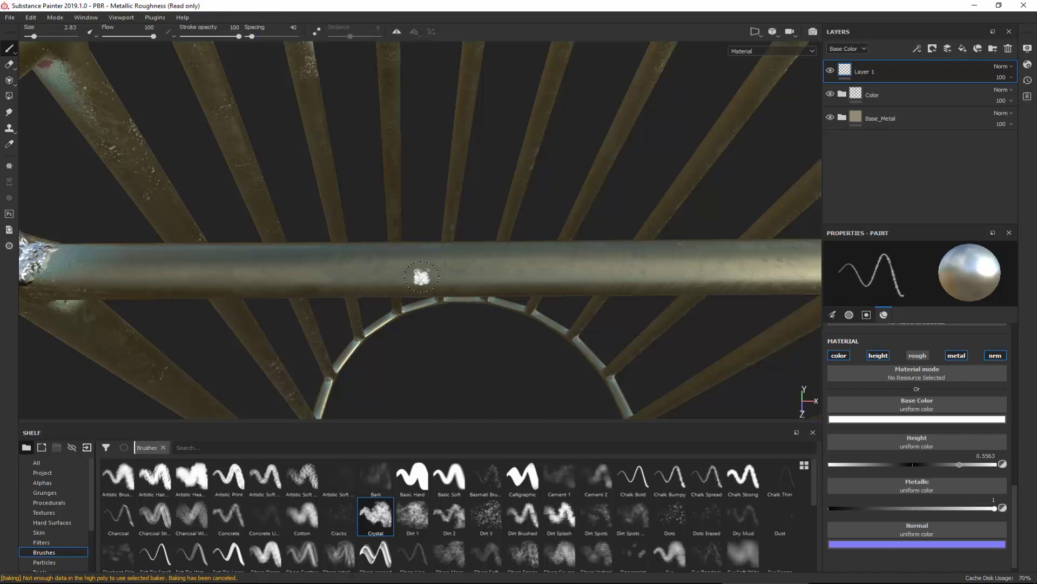
drag(304, 266, 327, 265)
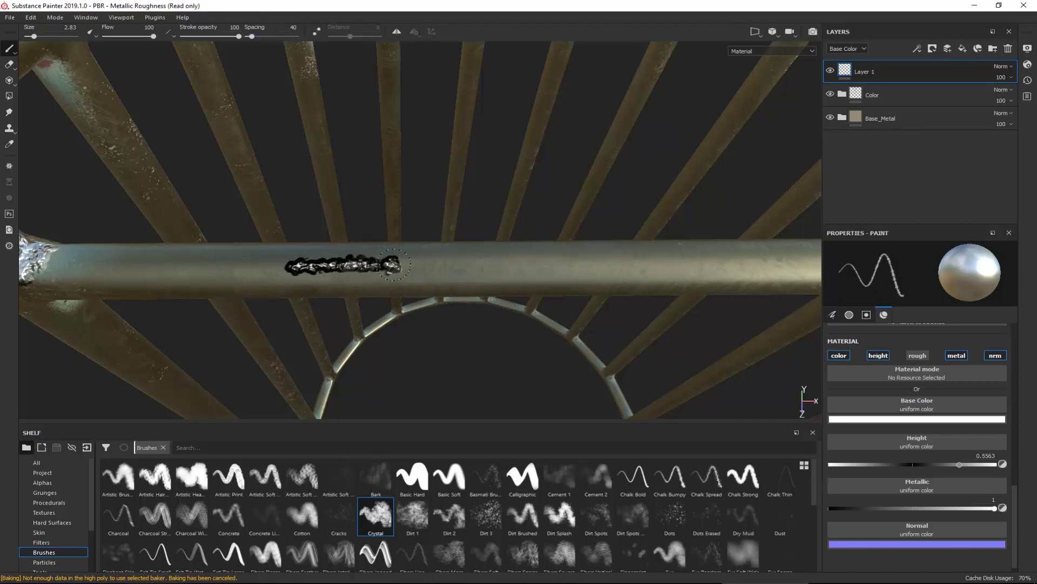
mouse_move(398, 264)
alt+mouse_down()
mouse_move(180, 231)
mouse_move(76, 199)
mouse_move(242, 204)
mouse_move(328, 240)
mouse_move(350, 263)
alt+mouse_up()
alt+drag(232, 247, 461, 302)
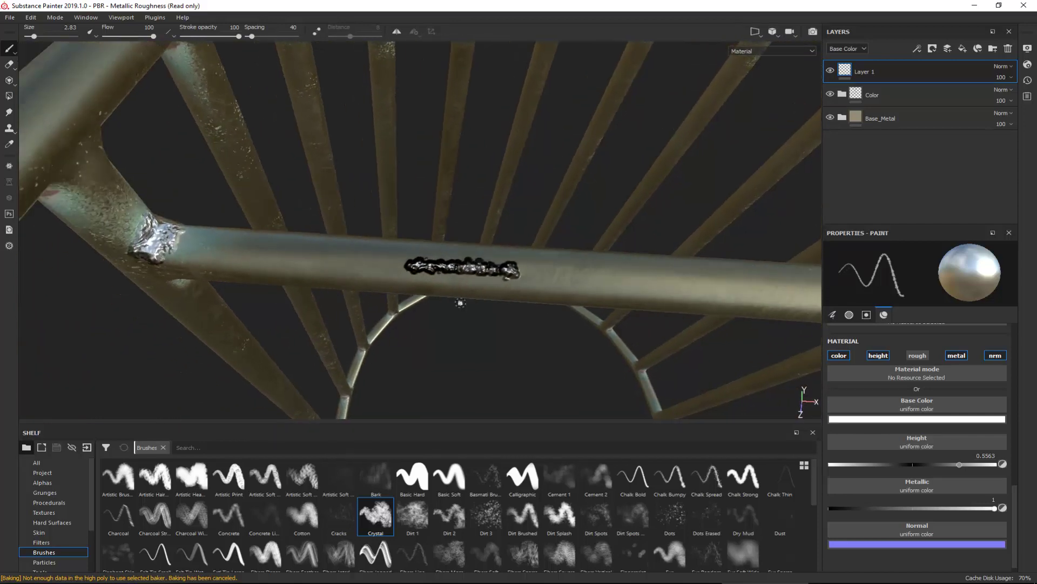
key(ctrl)
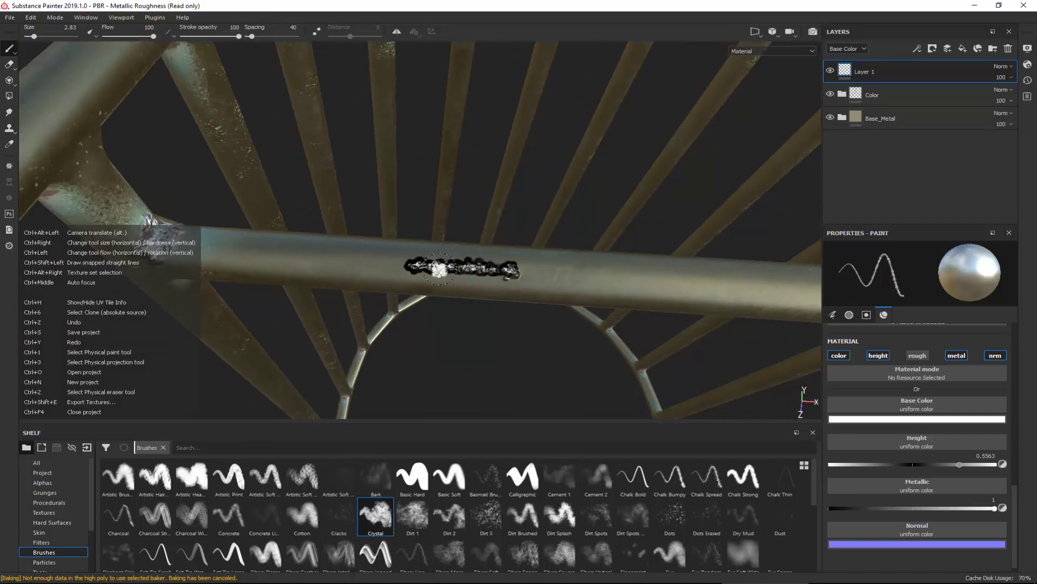
Step: Paint a rough raised weld across the underside of the tube joint with the Crystal brush
mouse_move(429, 273)
alt+mouse_down()
mouse_move(335, 250)
mouse_move(255, 297)
mouse_move(252, 226)
mouse_move(289, 271)
mouse_move(206, 256)
mouse_move(200, 238)
alt+mouse_up()
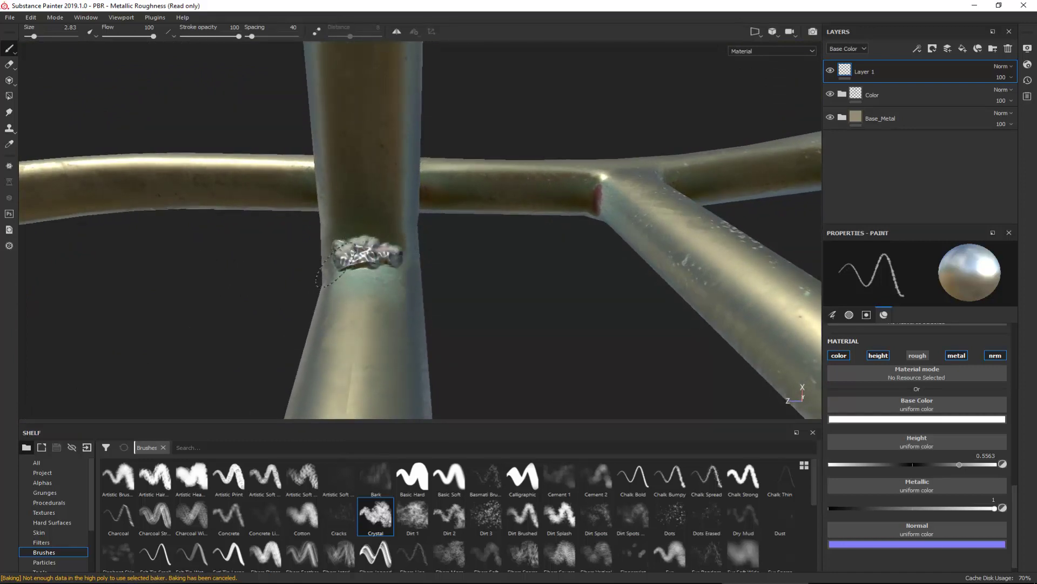
mouse_move(332, 264)
alt+mouse_down()
mouse_move(588, 348)
mouse_move(485, 268)
mouse_move(349, 278)
alt+mouse_up()
click(349, 275)
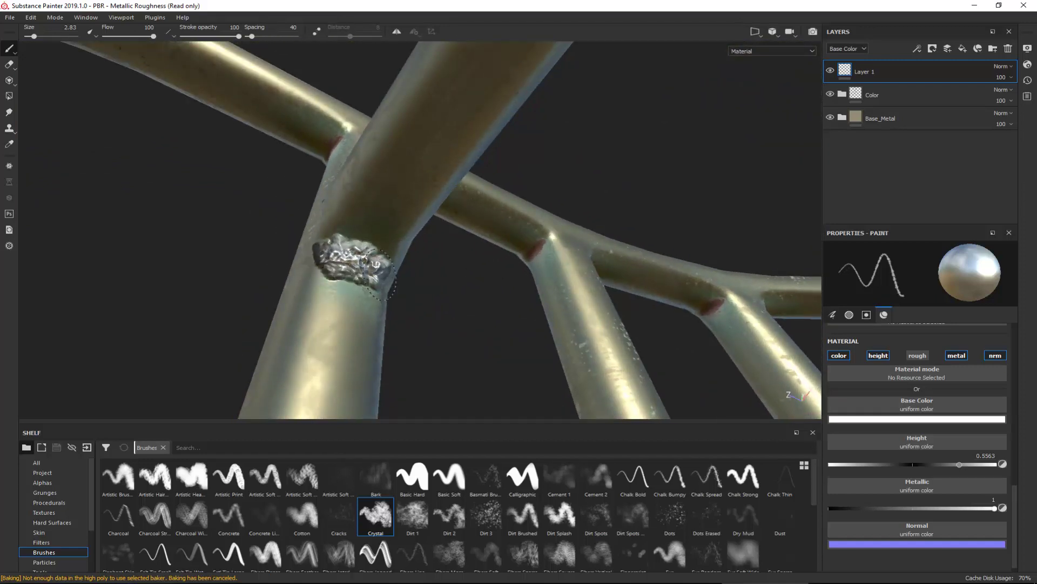
alt+drag(351, 248, 381, 378)
Step: Paint raised welds on both sides of the thick upright where it meets the curved top rail
mouse_move(432, 302)
alt+mouse_down()
mouse_move(341, 364)
mouse_move(475, 243)
mouse_move(689, 218)
mouse_move(363, 160)
mouse_move(276, 129)
mouse_move(323, 133)
mouse_move(331, 143)
mouse_move(319, 173)
mouse_move(273, 135)
mouse_move(324, 149)
mouse_move(275, 129)
mouse_move(326, 167)
alt+mouse_up()
mouse_move(325, 167)
alt+mouse_down()
mouse_move(376, 162)
mouse_move(548, 187)
mouse_move(654, 173)
alt+mouse_up()
mouse_move(227, 156)
alt+mouse_down()
mouse_move(433, 167)
mouse_move(264, 158)
mouse_move(370, 357)
mouse_move(289, 261)
mouse_move(319, 264)
mouse_move(294, 265)
mouse_move(300, 278)
mouse_move(254, 270)
mouse_move(320, 247)
mouse_move(672, 226)
mouse_move(709, 278)
alt+mouse_up()
alt+drag(207, 252, 519, 227)
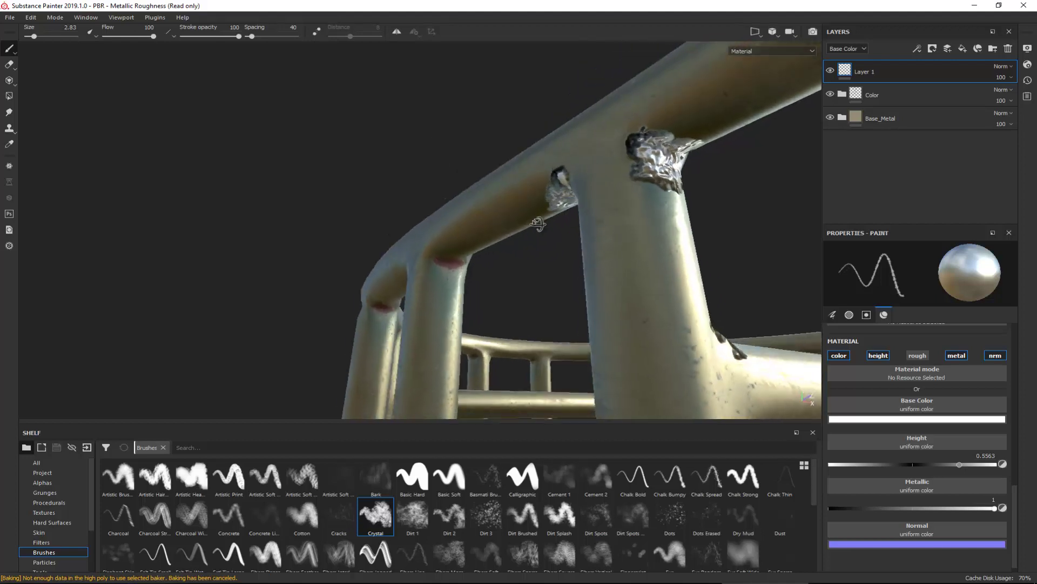
Step: Paint raised welds at the tops of the neighboring thinner uprights beneath the curved top rail
alt+right_drag(521, 243, 551, 350)
alt+middle_drag(482, 294, 495, 196)
mouse_move(466, 203)
mouse_down()
mouse_move(424, 201)
mouse_move(433, 258)
mouse_move(484, 222)
mouse_move(493, 228)
mouse_up()
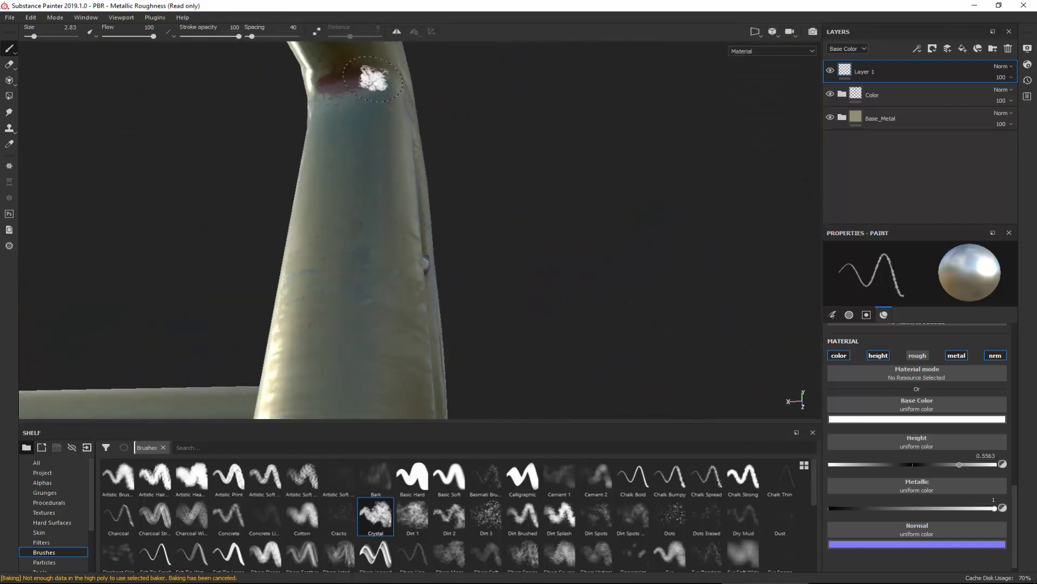
mouse_move(373, 77)
mouse_down()
mouse_move(316, 81)
mouse_move(324, 95)
mouse_move(365, 86)
mouse_move(327, 71)
mouse_move(324, 82)
mouse_move(363, 79)
mouse_move(342, 95)
mouse_up()
mouse_move(341, 81)
alt+right_down()
mouse_move(311, 15)
mouse_move(320, 63)
alt+right_up()
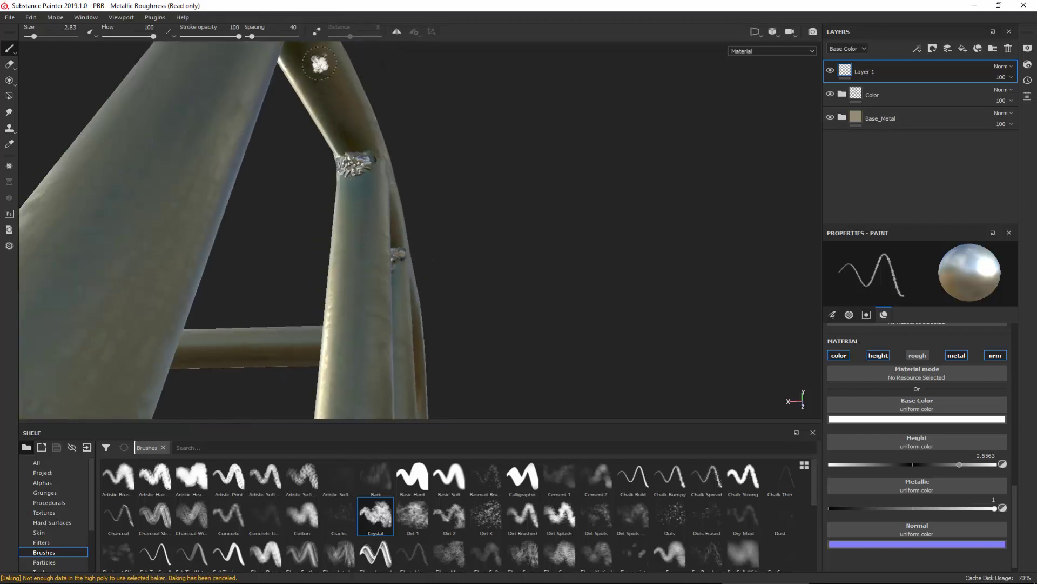
Step: Continue around the curved top rail, painting raised welds on both sides of the next uprights' upper joints
alt+drag(320, 63, 162, 76)
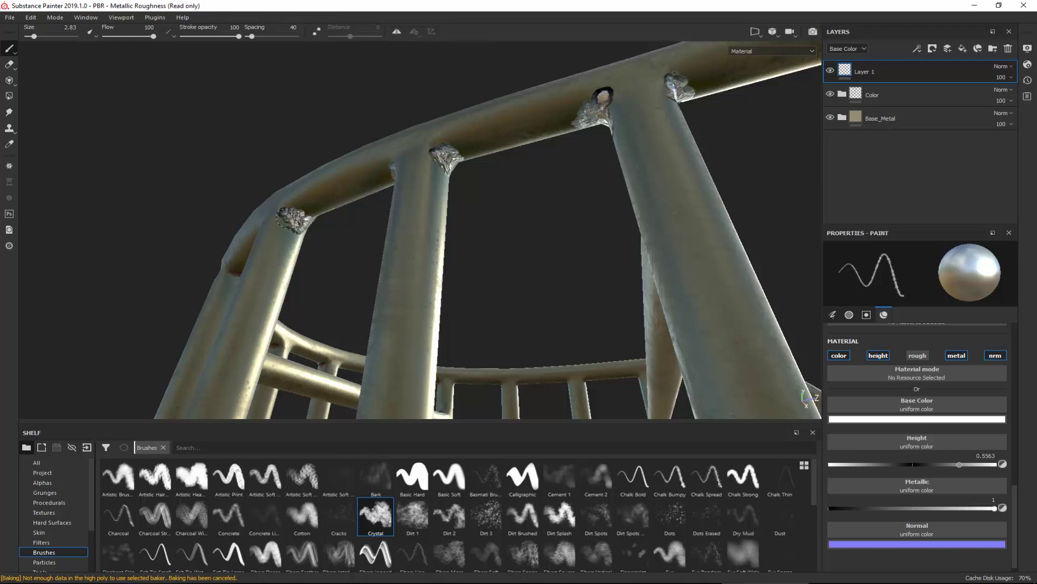
mouse_move(248, 213)
alt+mouse_down()
mouse_move(378, 173)
mouse_move(463, 132)
mouse_move(541, 179)
alt+mouse_up()
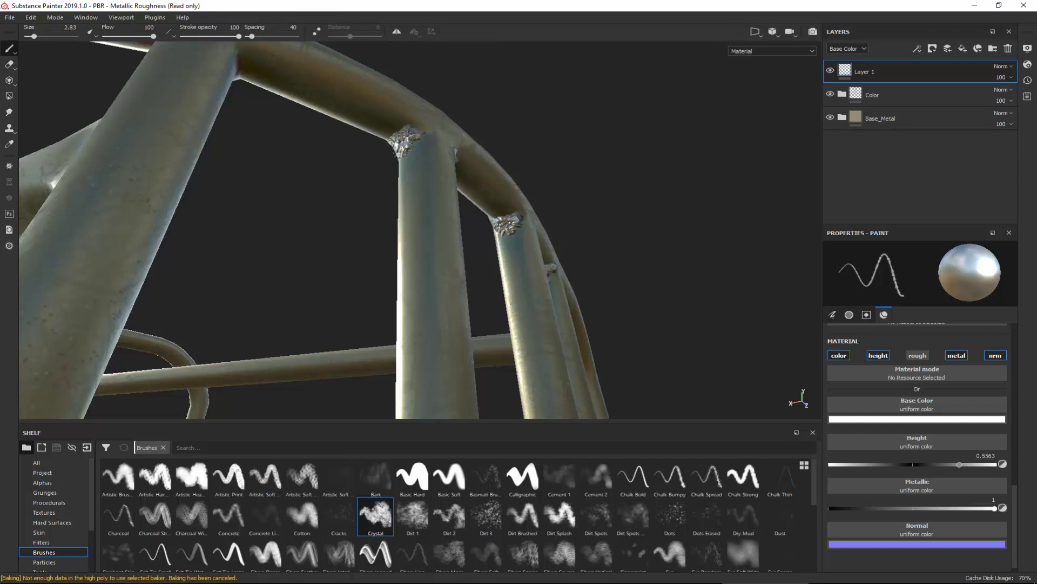
alt+drag(413, 136, 341, 218)
alt+drag(173, 228, 231, 236)
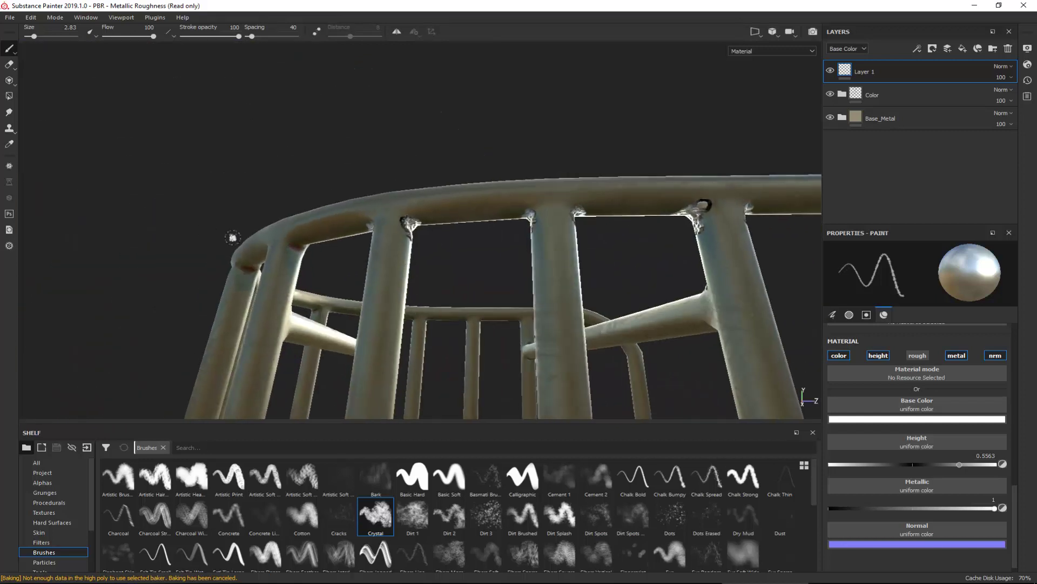
alt+right_drag(231, 237, 317, 377)
alt+middle_drag(232, 228, 335, 202)
alt+right_drag(335, 203, 389, 259)
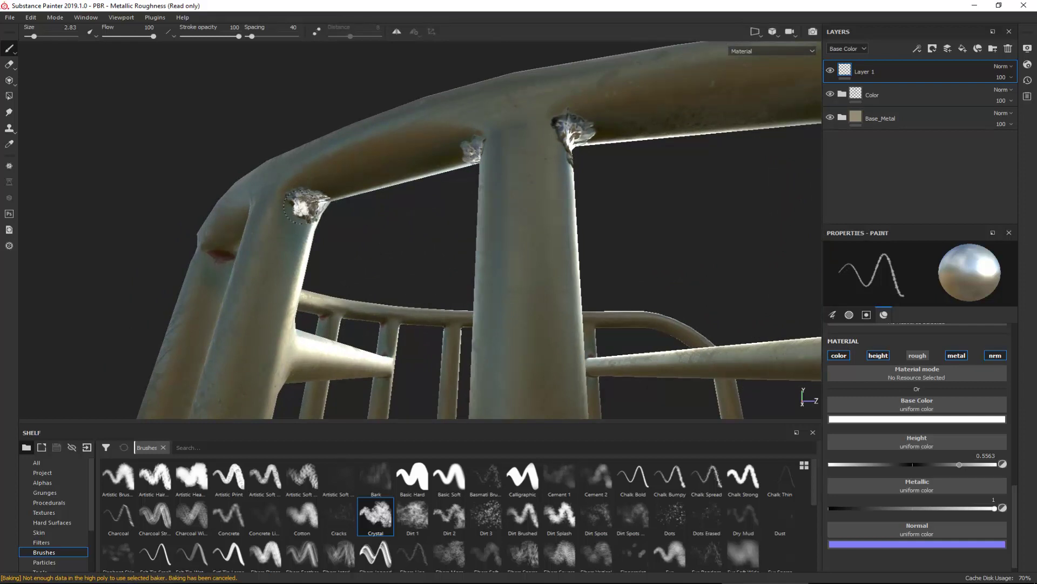
Step: Paint a raised weld over the red-tinted joint of the next unwelded upright along the curved top rail
alt+drag(301, 208, 614, 289)
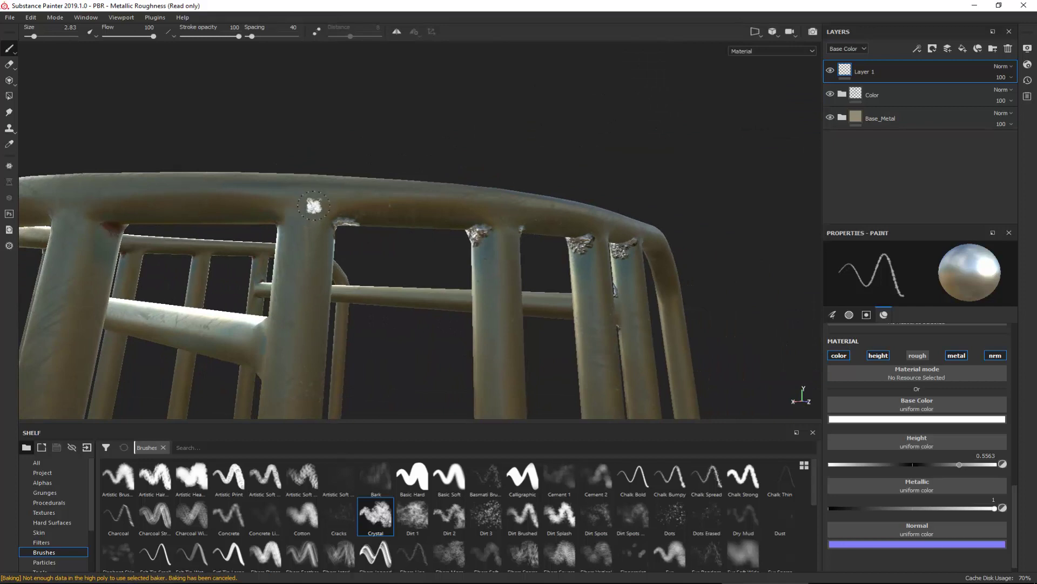
alt+drag(313, 205, 649, 184)
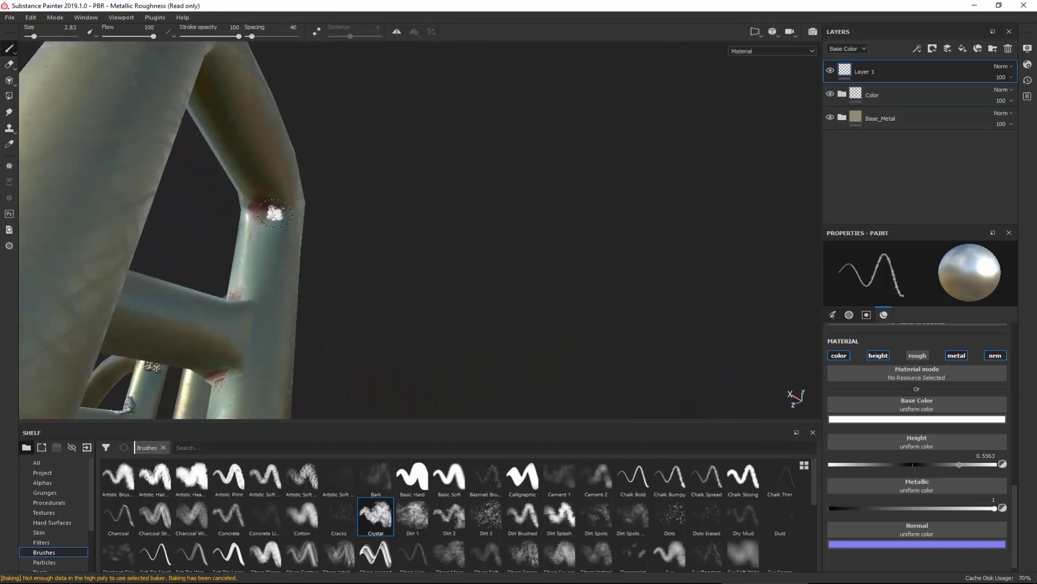
mouse_move(275, 212)
mouse_down()
mouse_move(262, 216)
mouse_move(258, 201)
mouse_move(254, 223)
mouse_move(332, 122)
mouse_move(343, 131)
mouse_move(508, 106)
mouse_move(429, 113)
mouse_move(439, 106)
mouse_up()
alt+drag(312, 169, 438, 169)
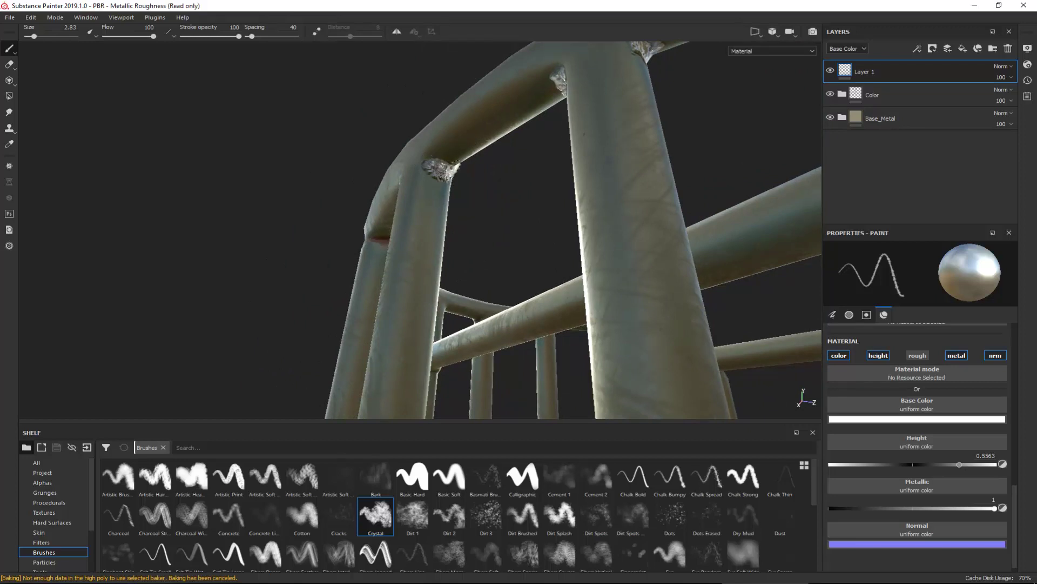
Step: Inspect the welds on all sides of the frame, from the curved top rail down to the bottom ring
alt+drag(439, 170, 710, 195)
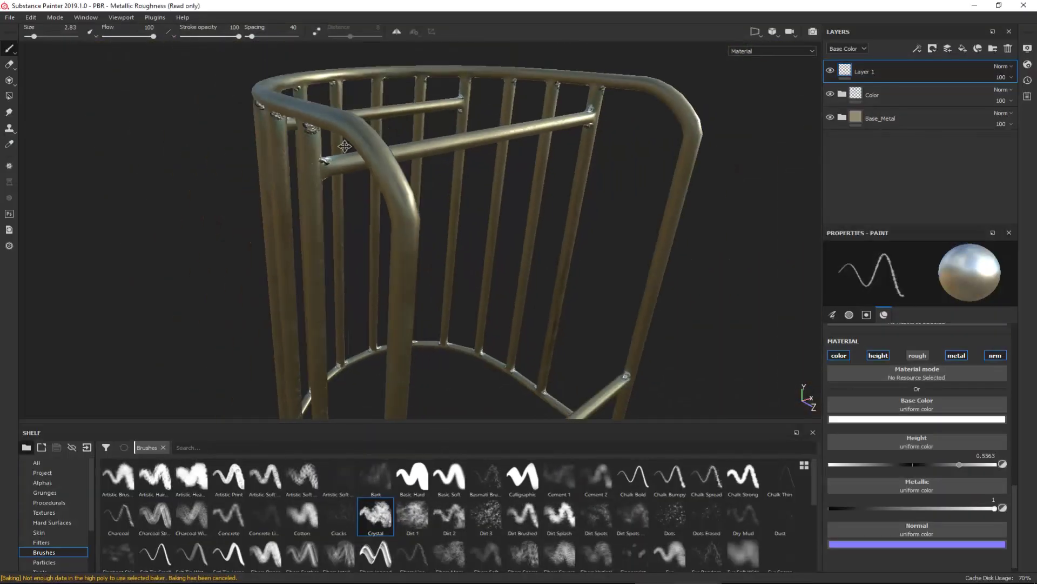
alt+middle_drag(344, 146, 357, 216)
alt+drag(357, 216, 229, 199)
alt+middle_drag(665, 271, 466, 191)
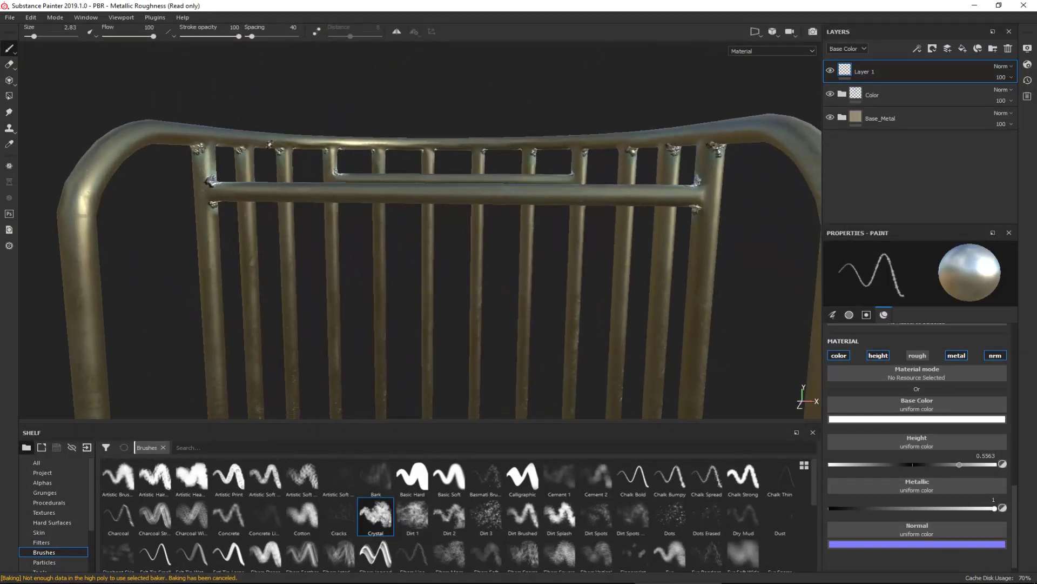
alt+middle_drag(618, 261, 618, 23)
alt+drag(533, 219, 768, 103)
alt+middle_drag(365, 281, 529, 110)
alt+right_drag(459, 167, 517, 427)
alt+middle_drag(392, 308, 373, 201)
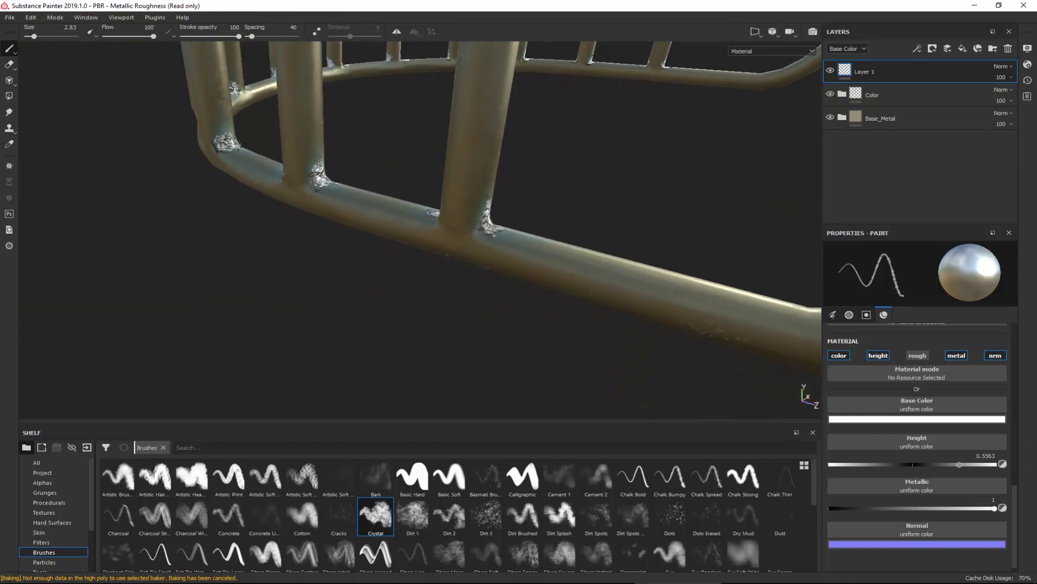
alt+drag(301, 190, 132, 229)
Step: Compare the welds on the bottom ring with the stool reference photo
drag(0, 84, 571, 70)
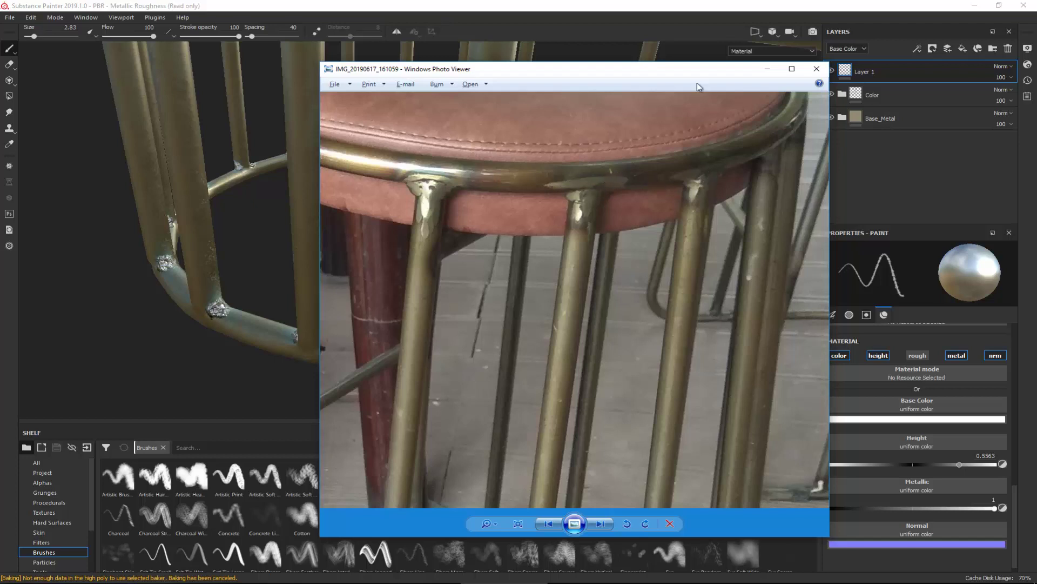
drag(694, 71, 0, 72)
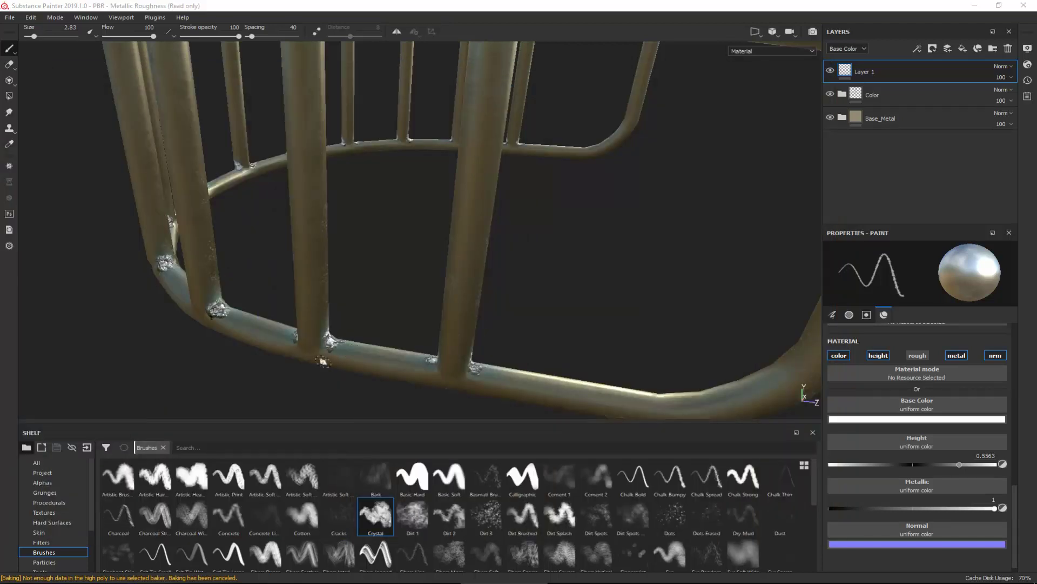
alt+drag(323, 360, 514, 292)
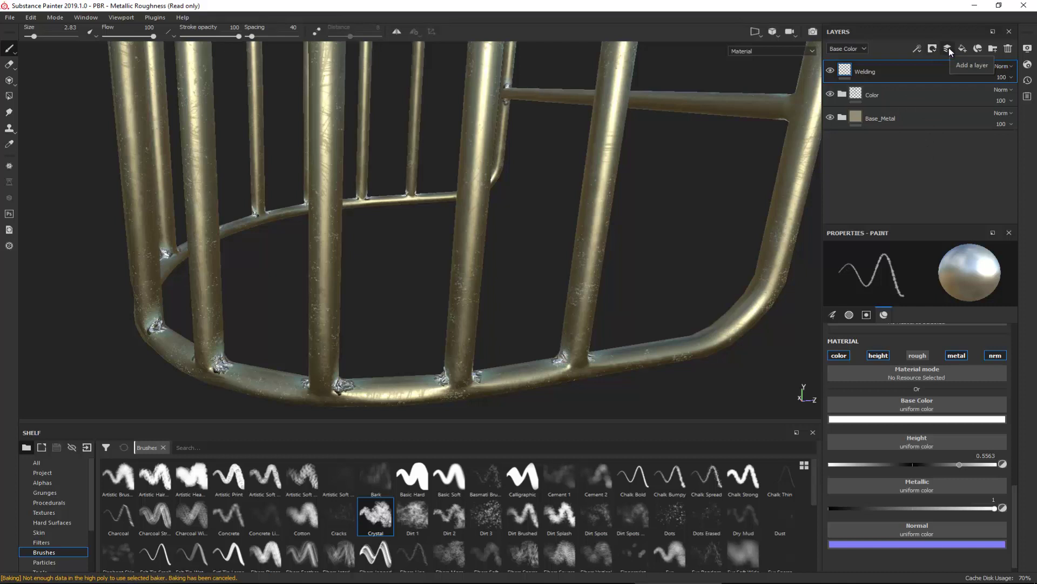
click(968, 50)
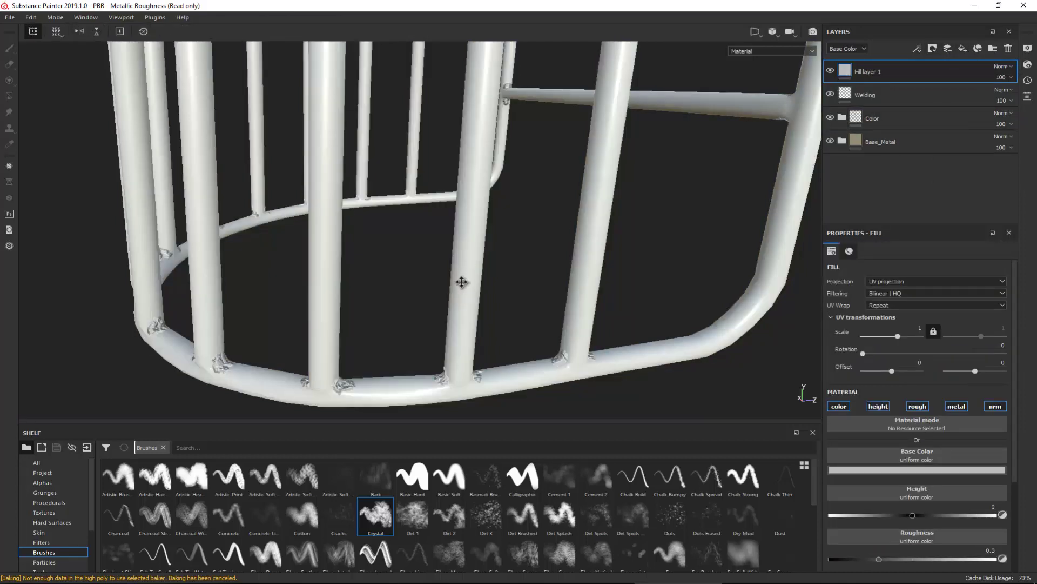
alt+middle_drag(461, 281, 521, 215)
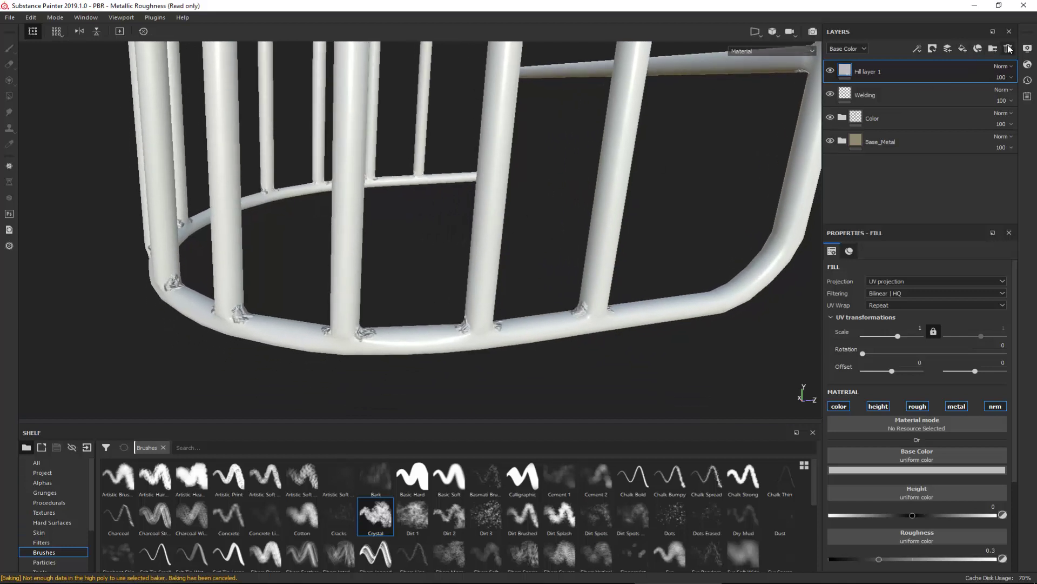
click(1008, 49)
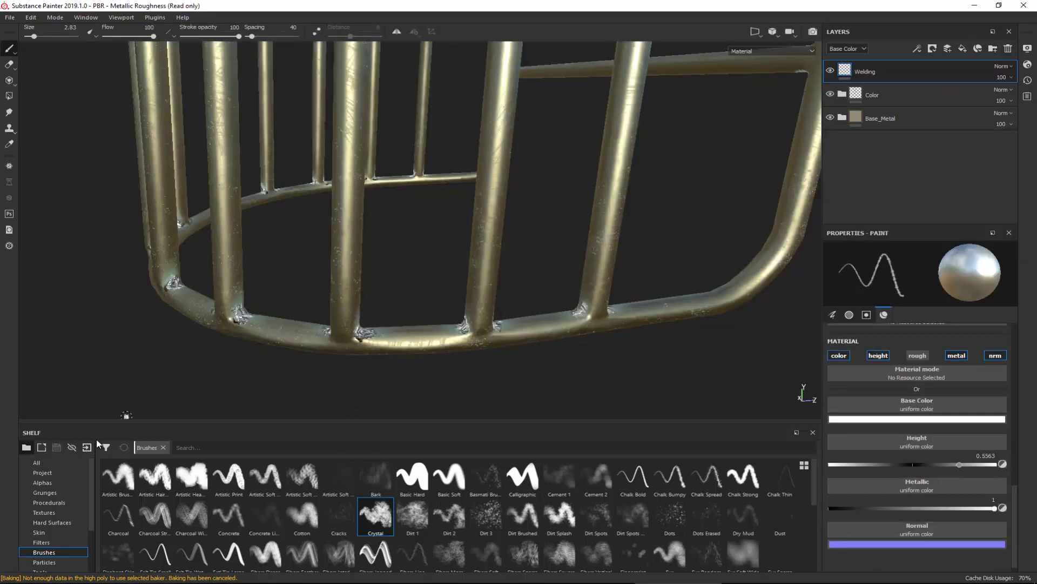
Step: Add the Aluminium Pure material as a new fill layer above the Welding layer
scroll(60, 549, down, 2)
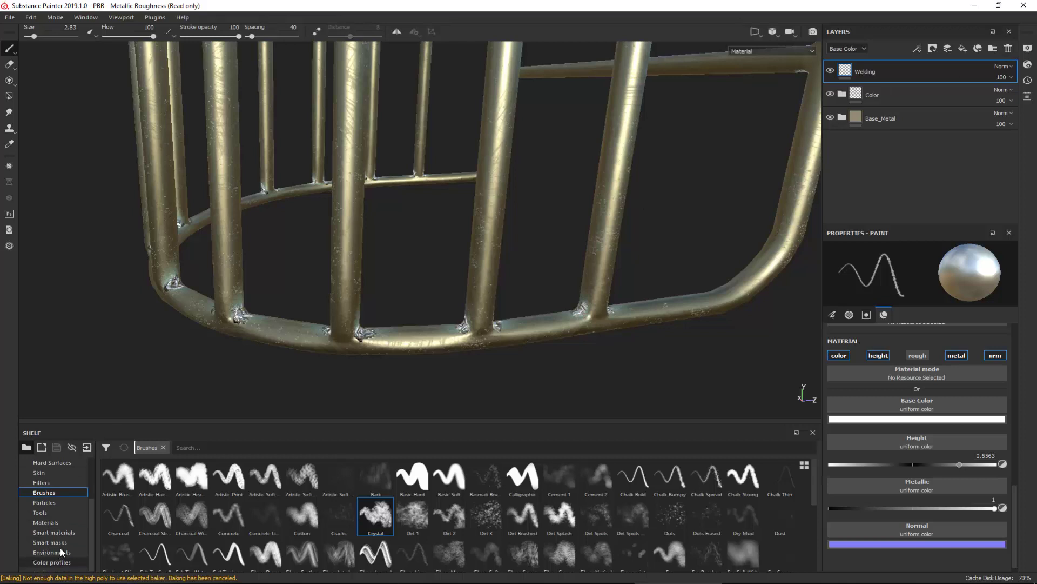
click(62, 525)
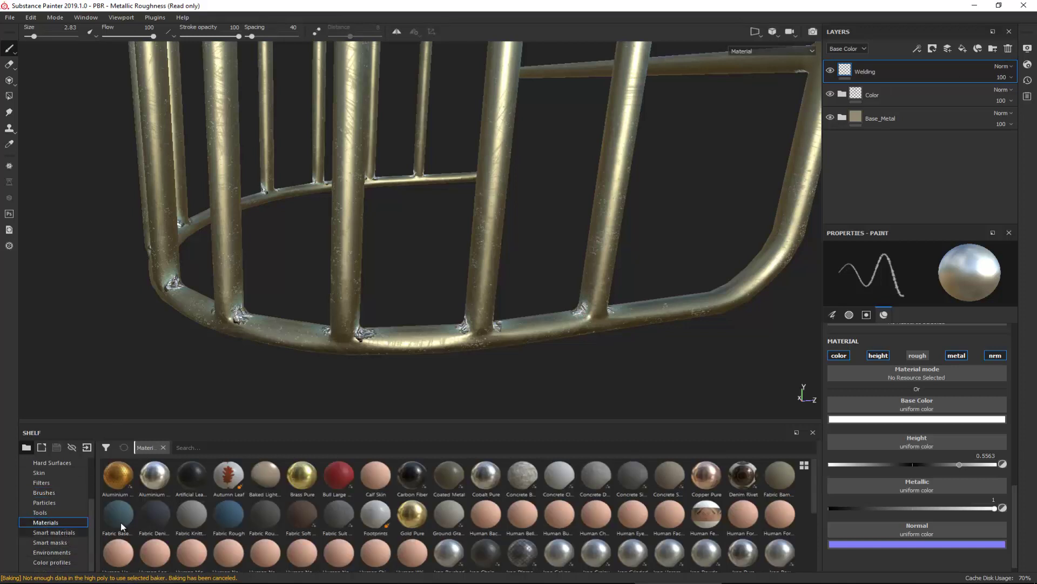
mouse_move(165, 485)
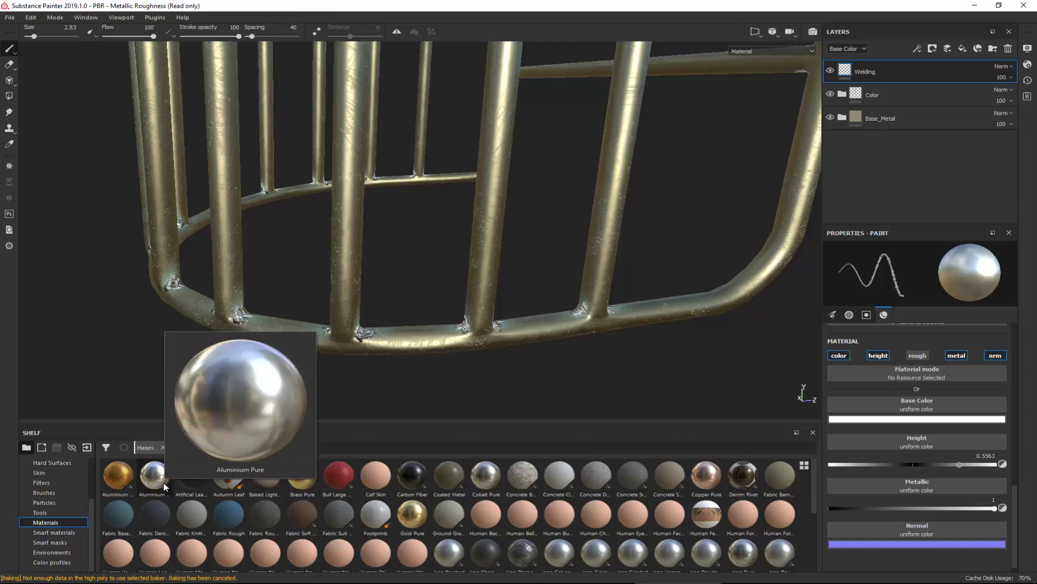
drag(163, 481, 928, 65)
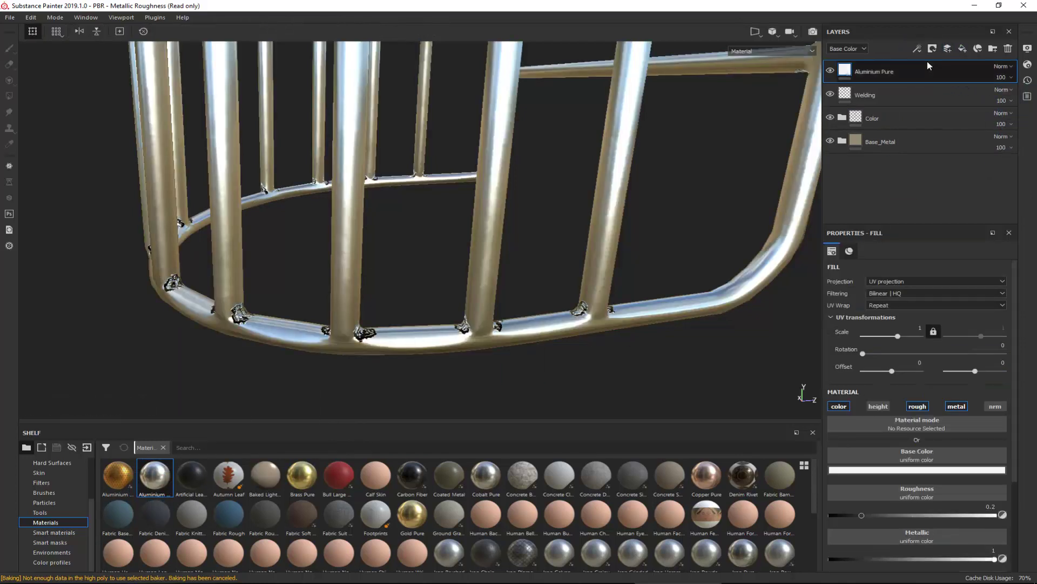
Step: Check the welds in the reference photo and tint the Aluminium Pure layer's base color a very pale yellow
alt+drag(502, 271, 582, 240)
click(941, 469)
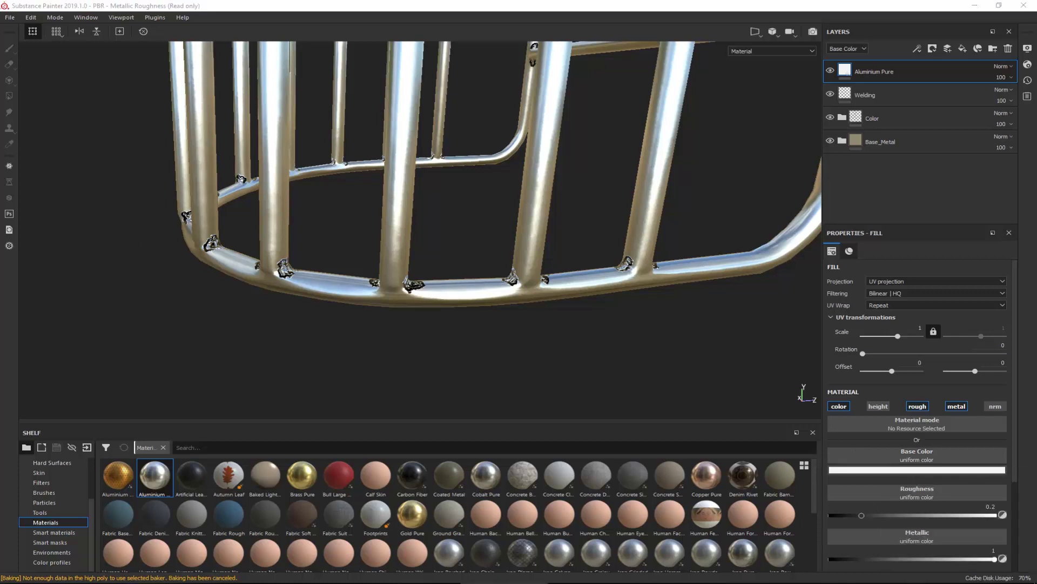
drag(0, 70, 345, 97)
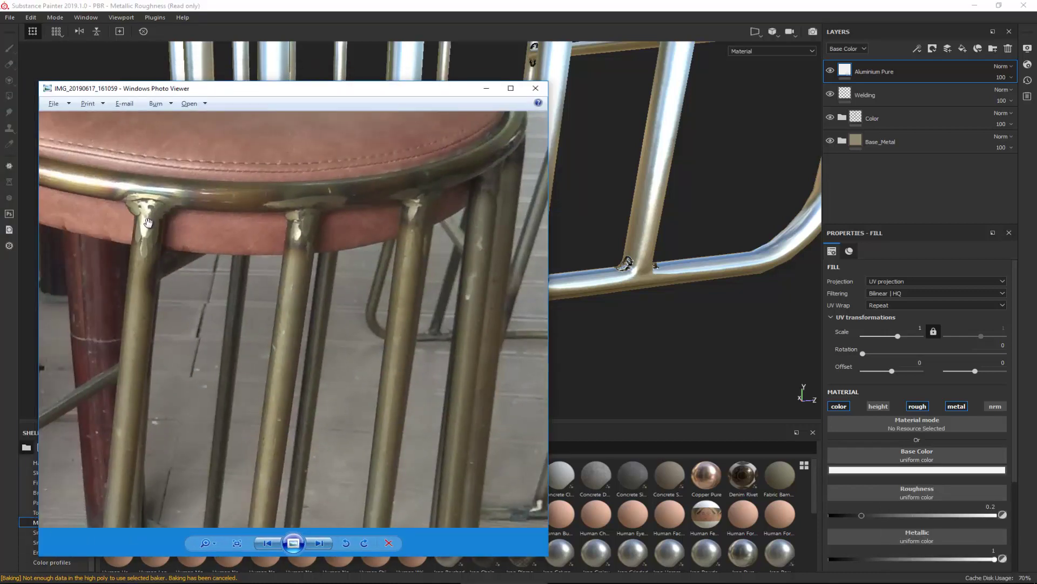
key(alt+Tab)
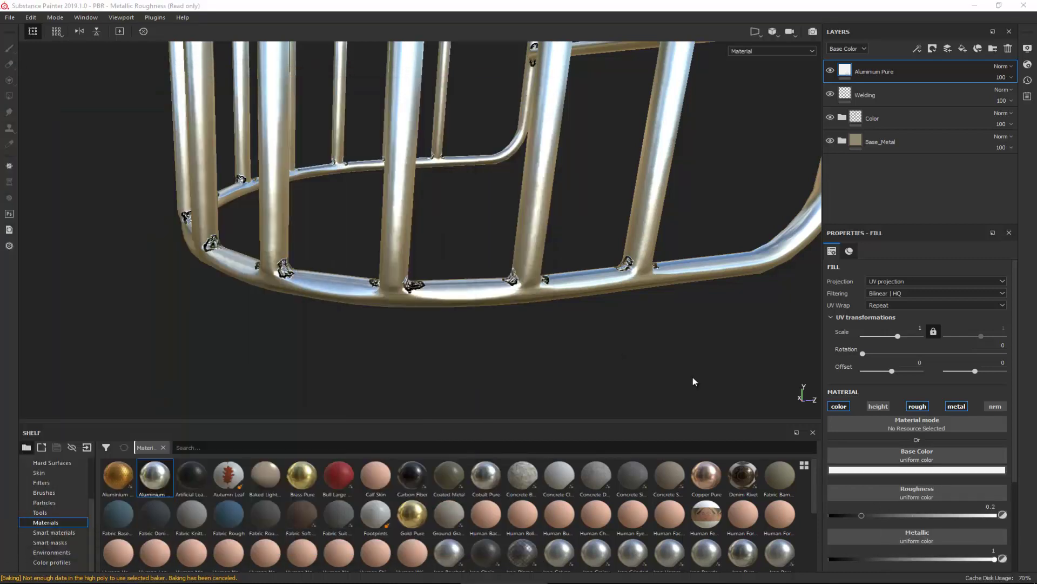
click(917, 469)
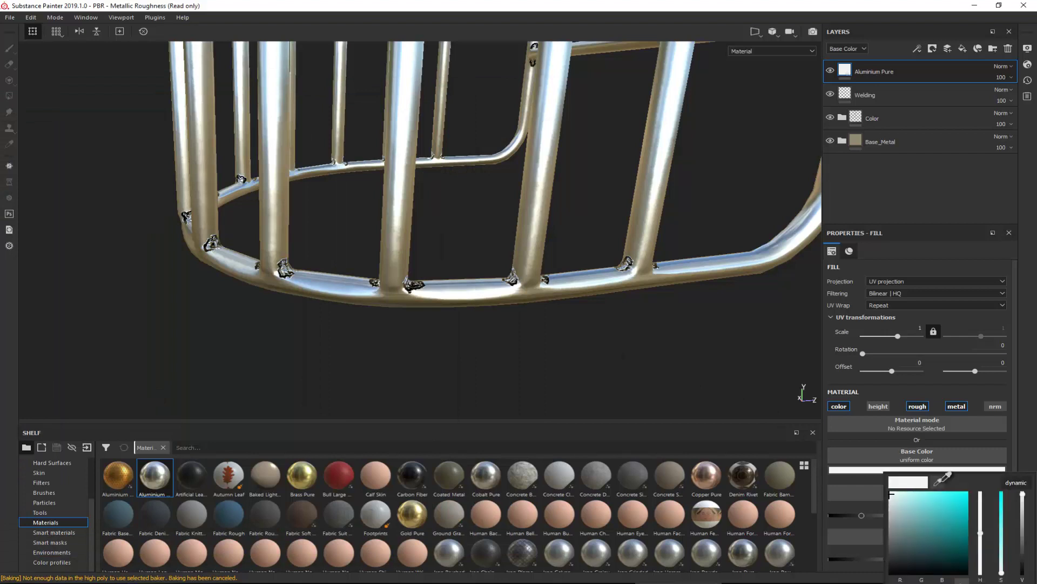
drag(980, 532, 980, 560)
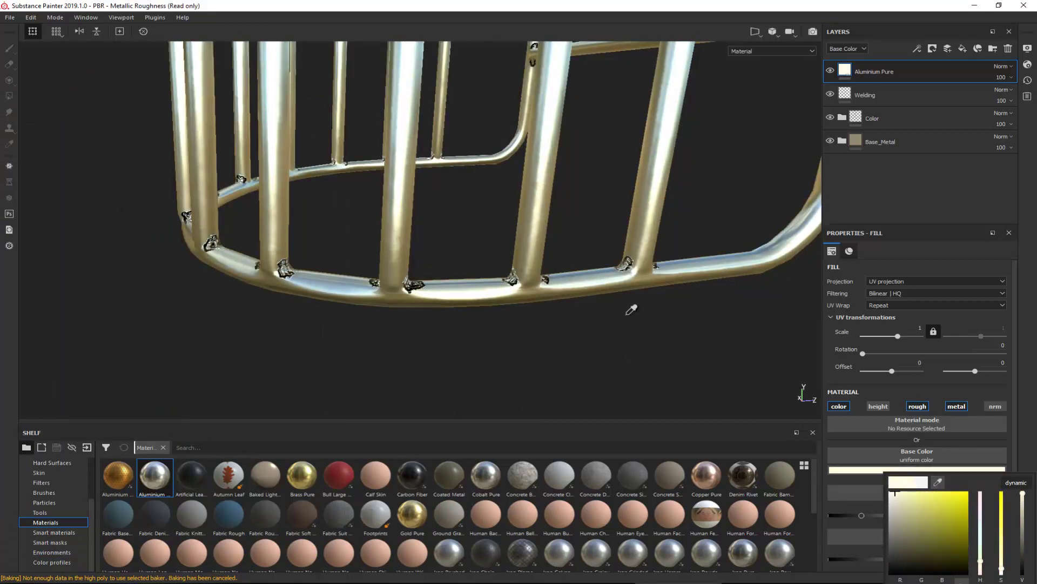
click(1030, 452)
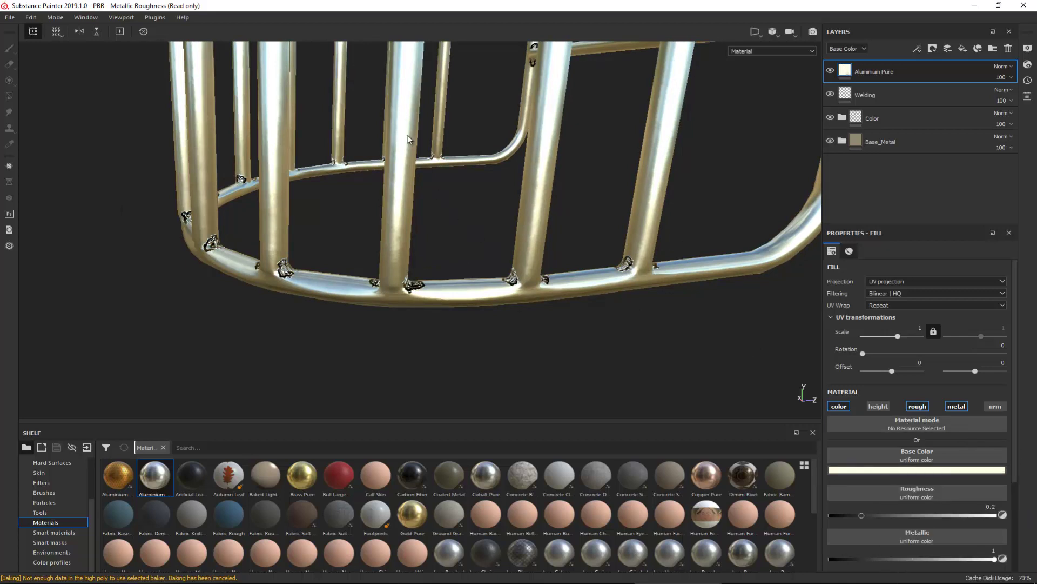
Step: Add a black mask to the Aluminium Pure layer
alt+drag(409, 139, 386, 283)
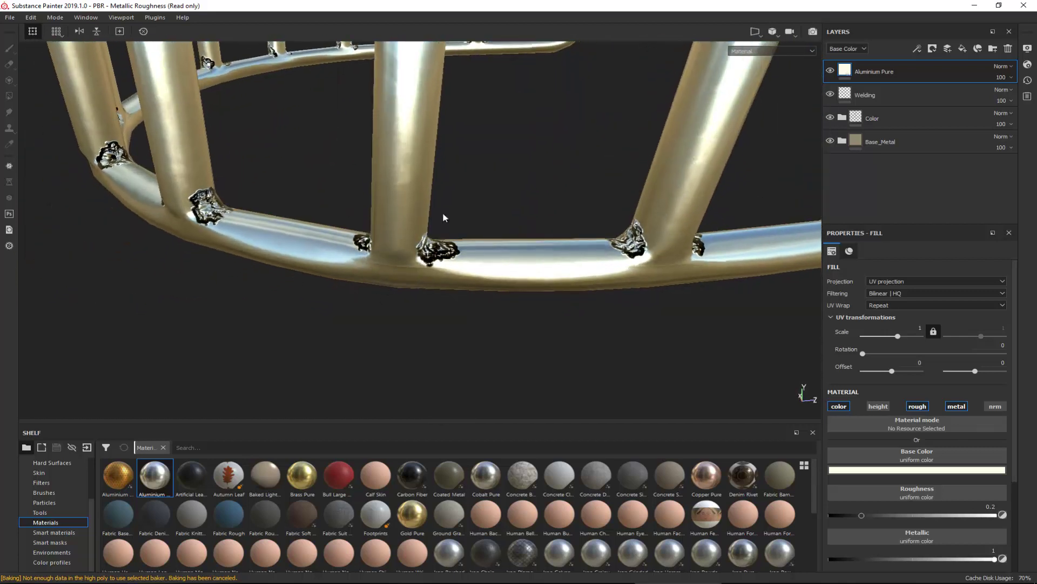
right_click(892, 71)
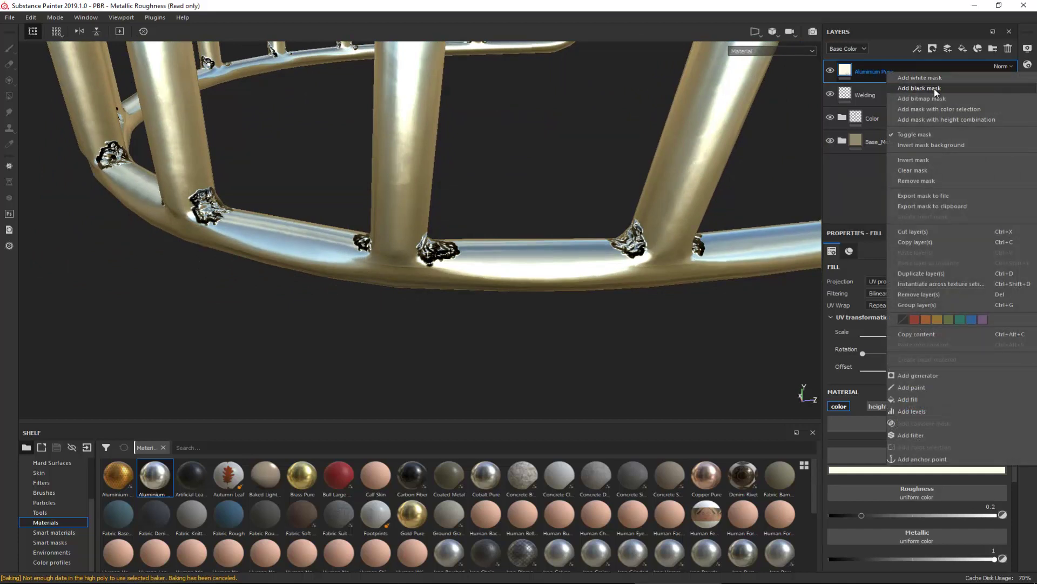
click(937, 91)
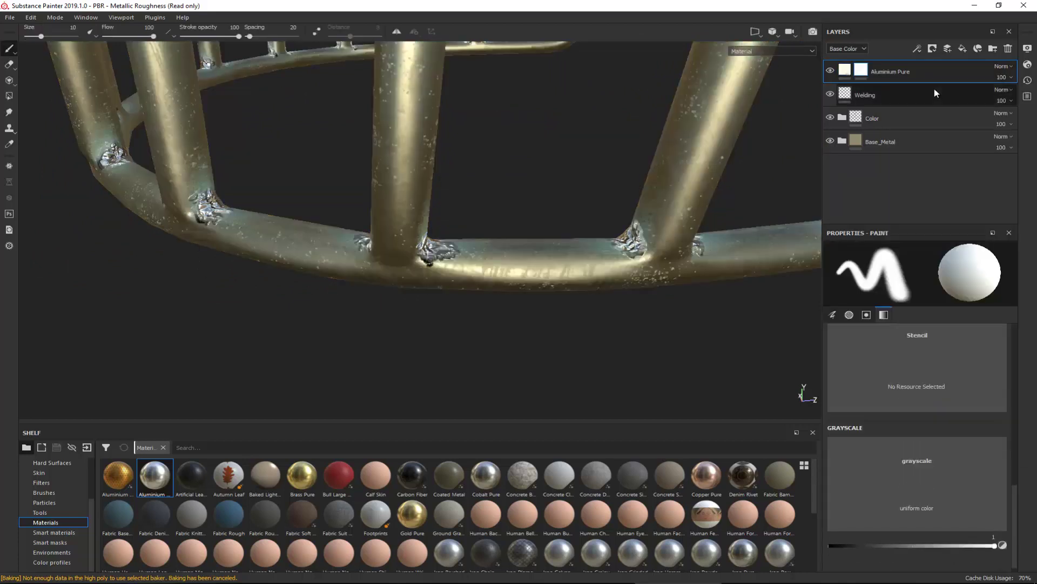
mouse_move(498, 153)
alt+mouse_down()
mouse_move(406, 204)
mouse_move(230, 169)
mouse_move(392, 197)
mouse_move(451, 189)
mouse_move(288, 331)
alt+mouse_up()
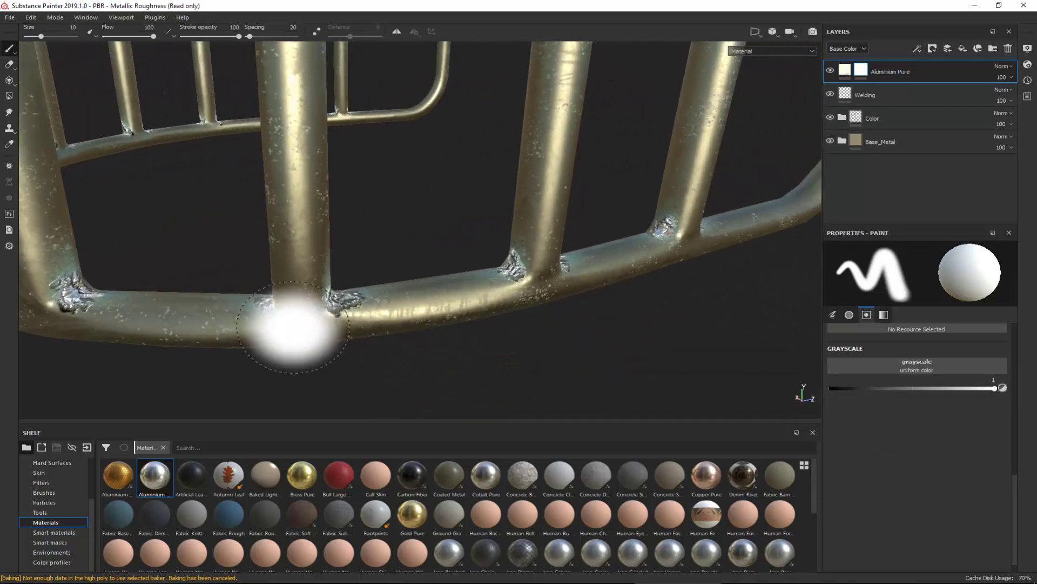
Step: Choose the Dirt Brushed alpha for the brush that paints the Aluminium Pure mask
scroll(64, 487, up, 3)
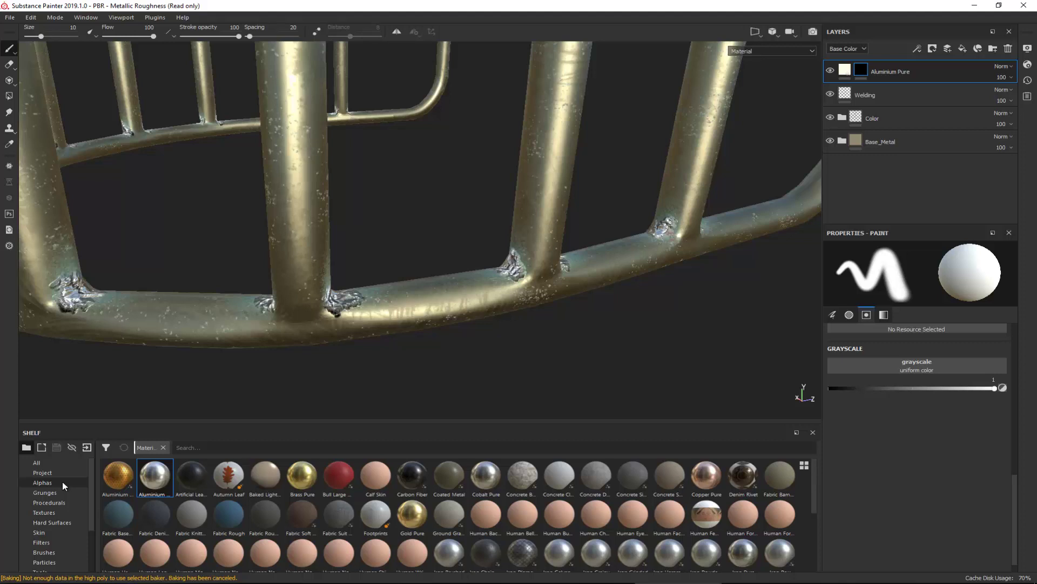
click(63, 481)
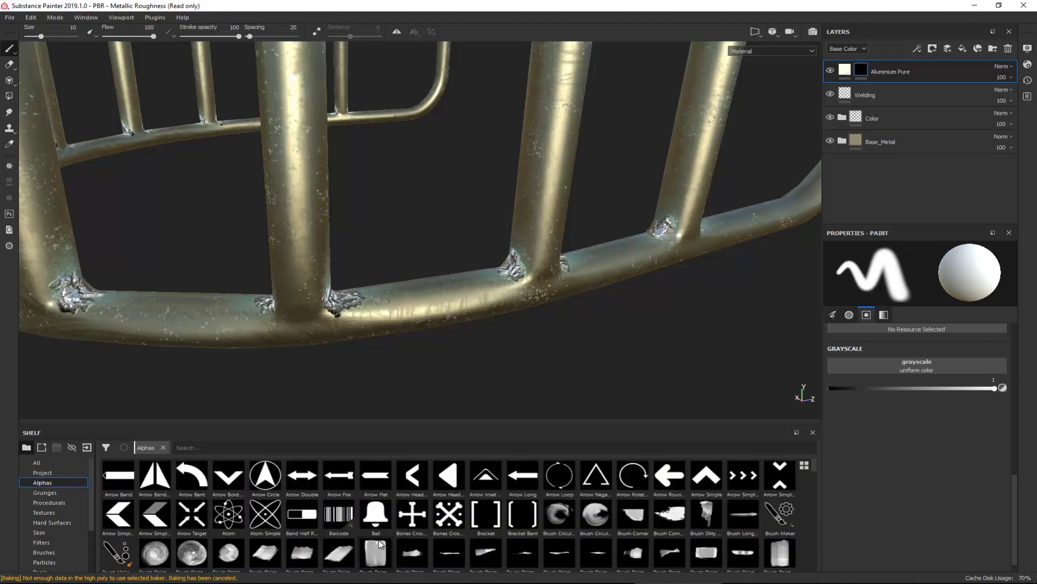
scroll(362, 532, down, 3)
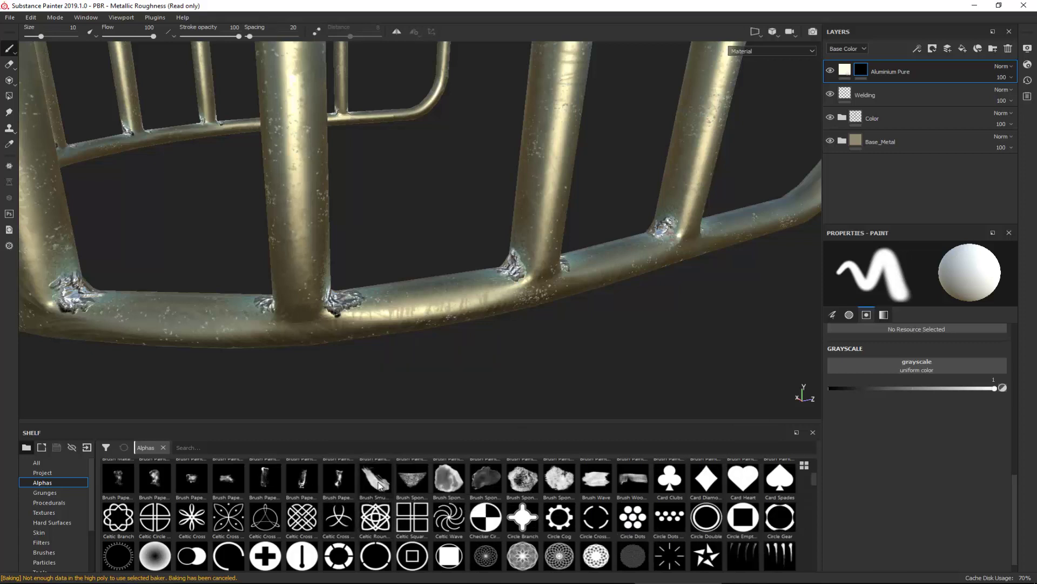
scroll(381, 483, down, 2)
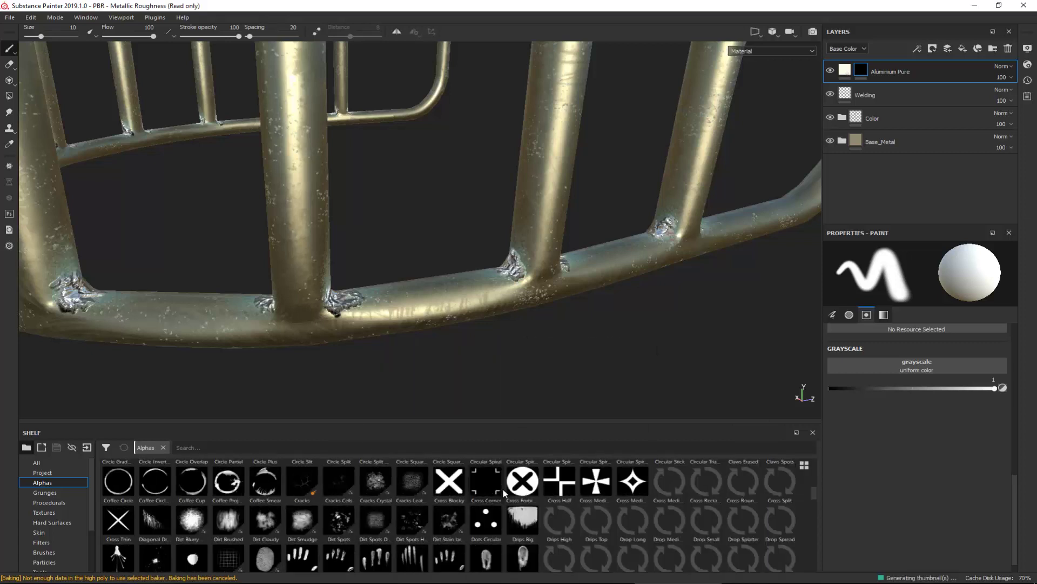
click(224, 527)
Step: Try revealing aluminium around the base joint of a front upright on the bottom ring with a size 10 brush
click(306, 316)
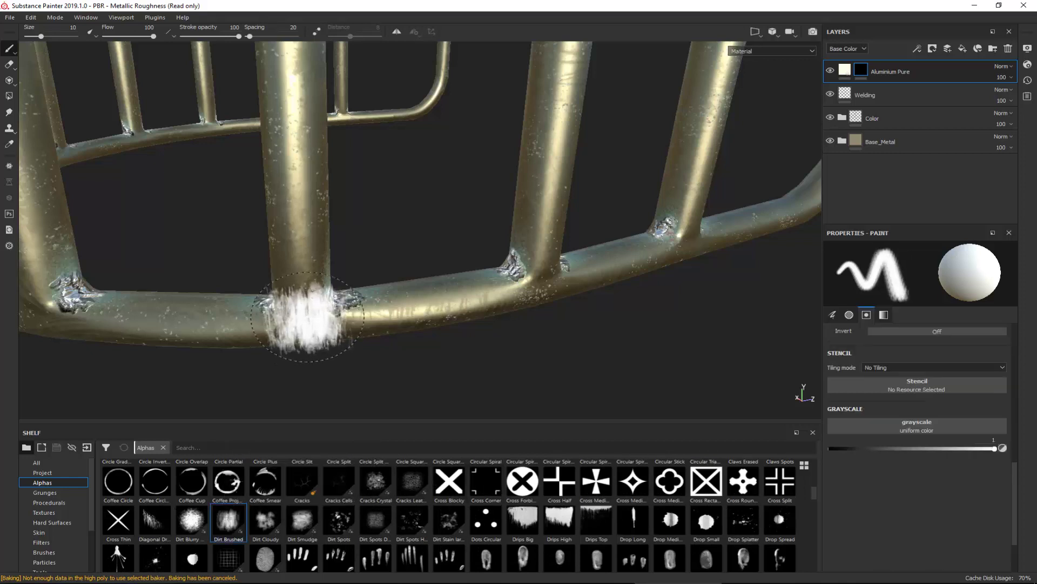
mouse_move(412, 365)
alt+mouse_down()
mouse_move(456, 337)
mouse_move(584, 315)
mouse_move(581, 340)
mouse_move(427, 345)
alt+mouse_up()
click(305, 313)
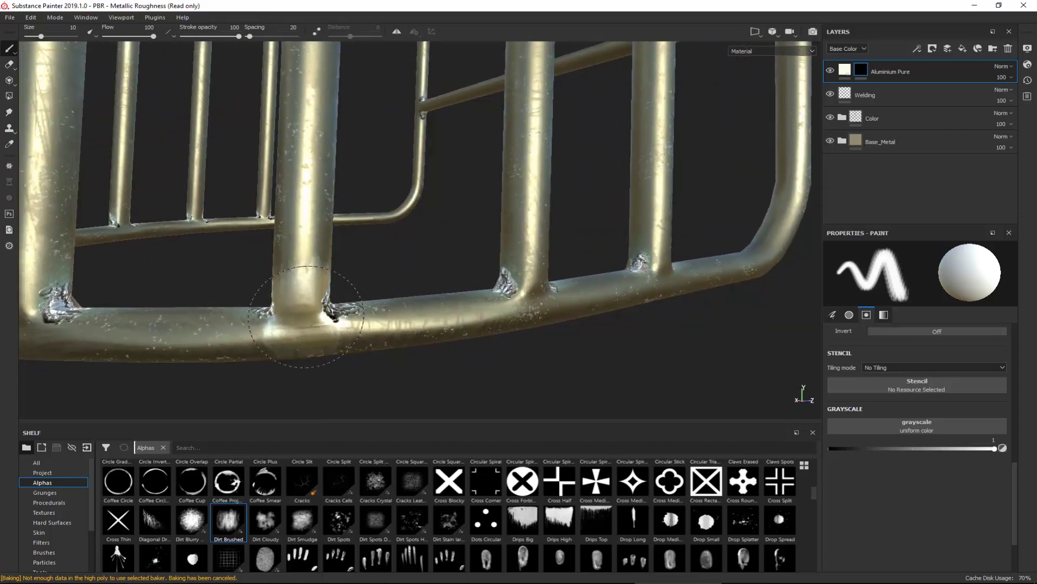
mouse_move(324, 324)
alt+mouse_down()
mouse_move(332, 342)
mouse_move(162, 343)
mouse_move(297, 351)
mouse_move(335, 324)
alt+mouse_up()
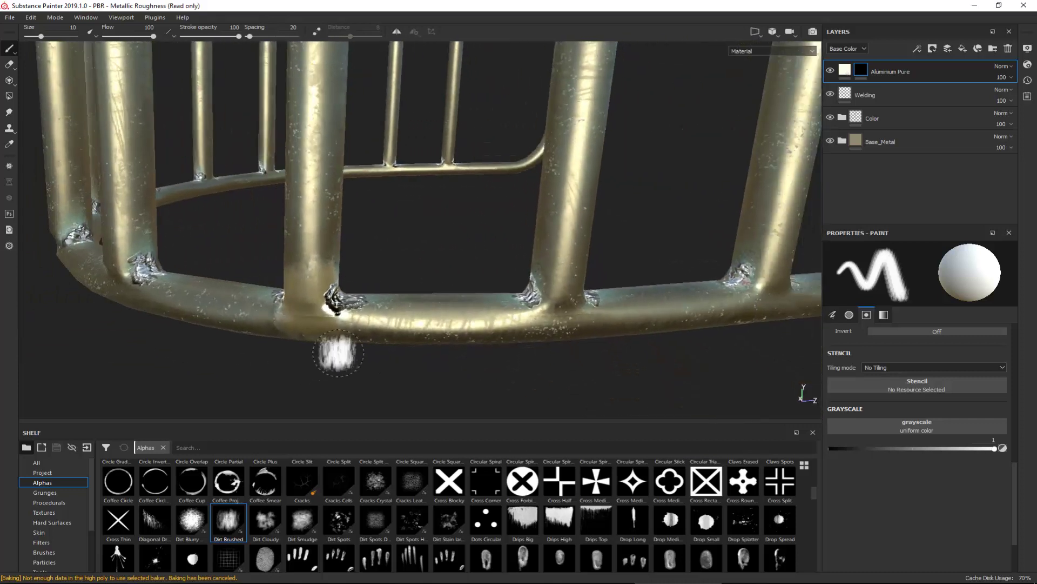
click(319, 317)
Step: Reduce the brush size to 6.57 and paint aluminium patches into the mask at the bases of two adjacent front uprights
ctrl+right_drag(319, 317, 306, 292)
click(306, 292)
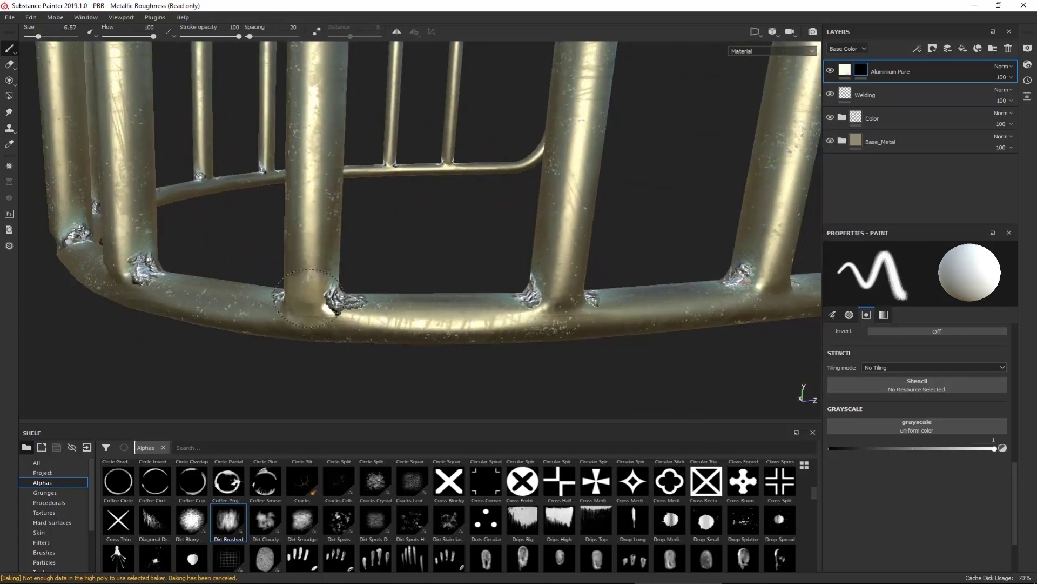
click(309, 304)
mouse_move(346, 319)
alt+mouse_down()
mouse_move(486, 310)
mouse_move(330, 347)
alt+mouse_up()
key(ctrl+z)
click(574, 314)
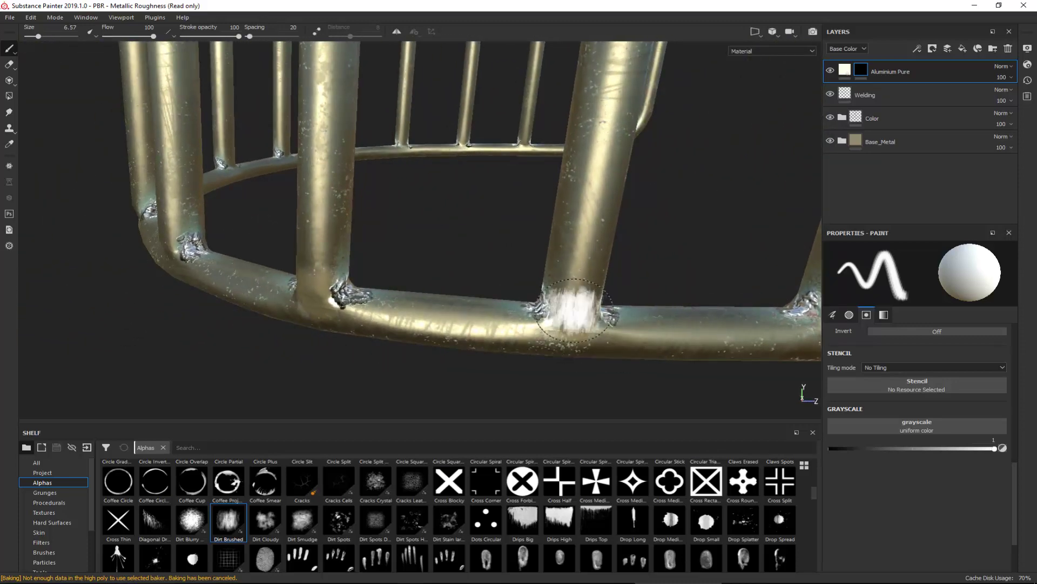
Step: Enable the height channel on the Aluminium Pure fill and set its height to 0.0997
click(848, 72)
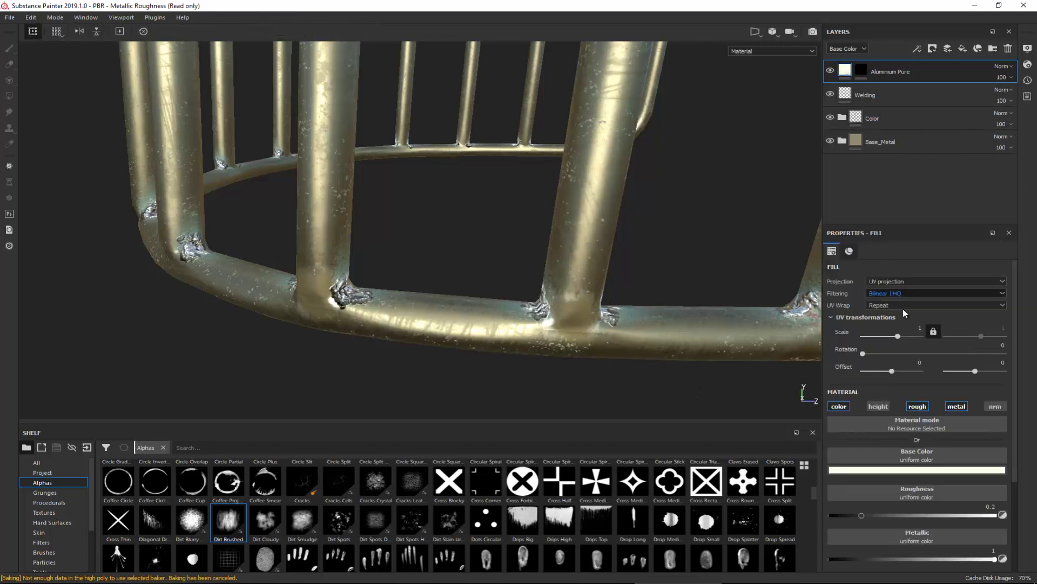
click(880, 406)
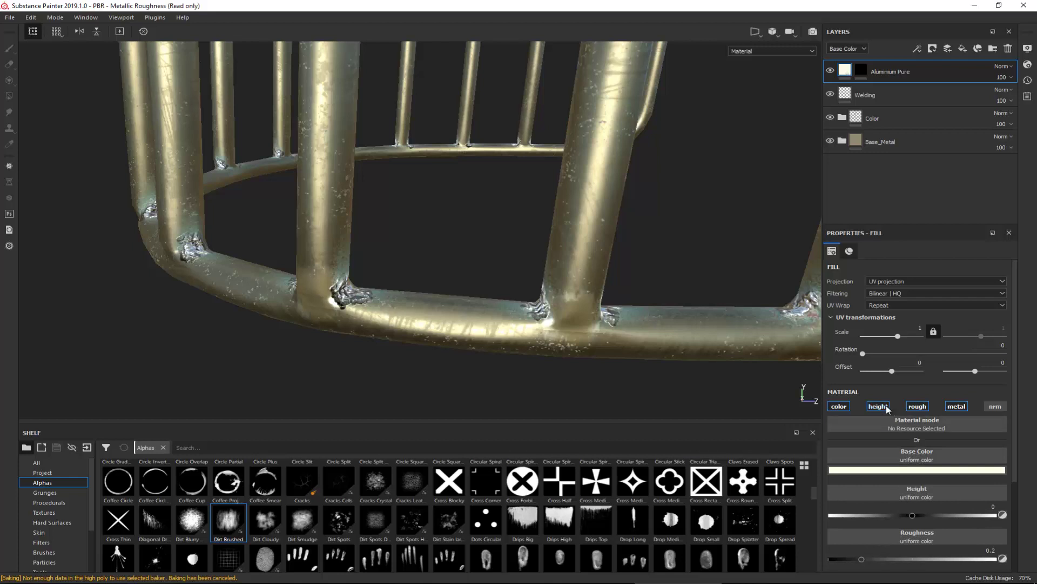
drag(914, 516, 920, 521)
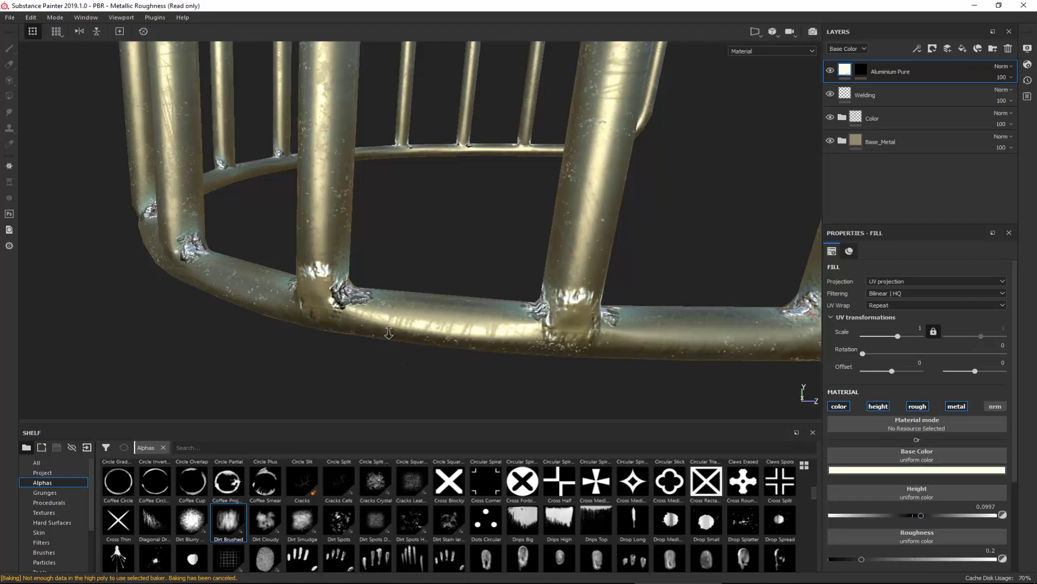
Step: Paint an aluminium patch into the Aluminium Pure mask at the base of the front upright nearest the bottom ring's bend
alt+right_drag(389, 333, 400, 378)
alt+drag(400, 377, 601, 337)
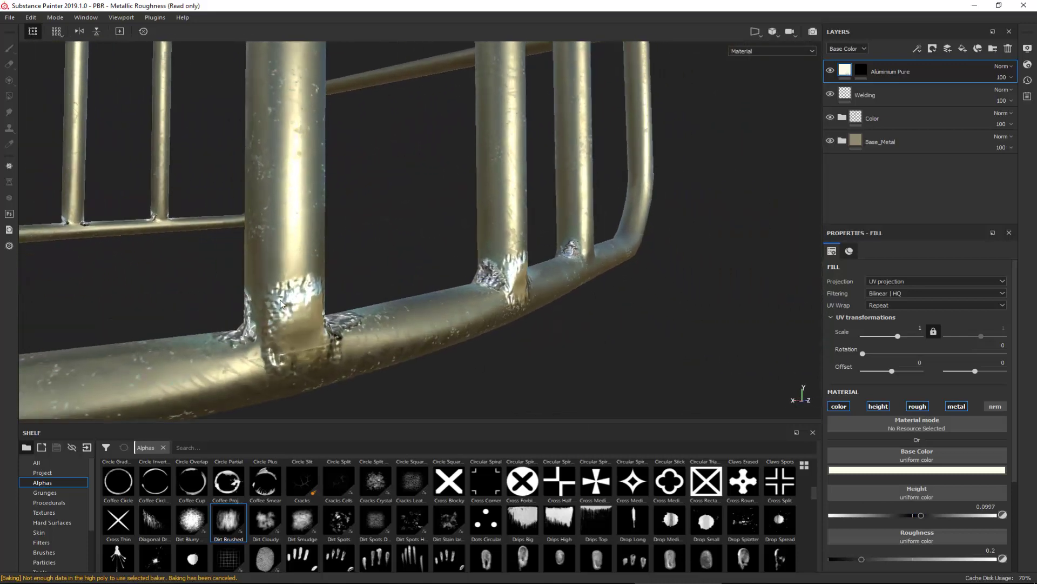
alt+drag(280, 303, 329, 284)
click(862, 70)
key(1)
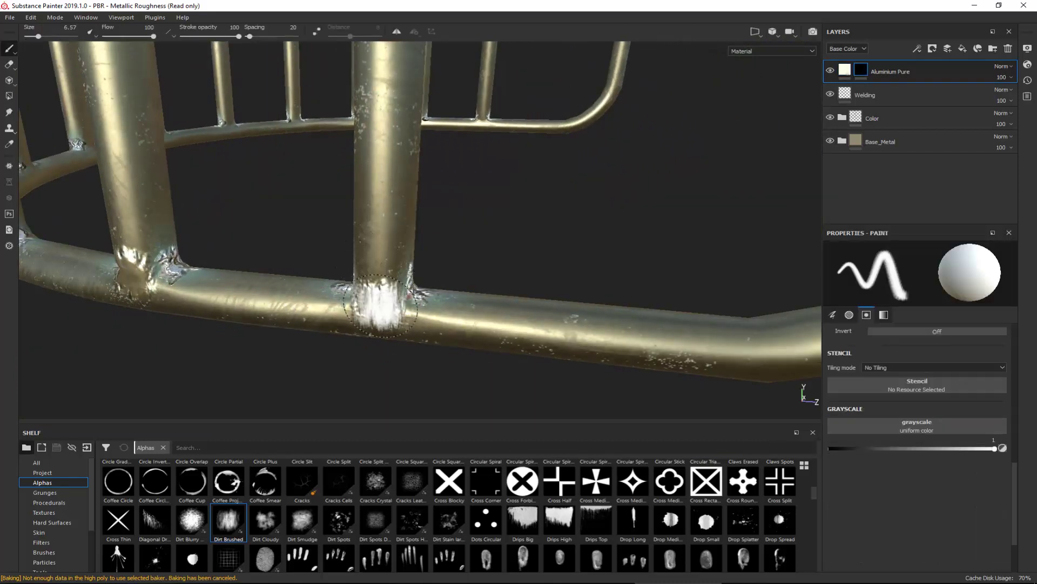
mouse_move(479, 275)
alt+mouse_down()
mouse_move(454, 239)
mouse_move(663, 268)
mouse_move(487, 259)
mouse_move(702, 303)
alt+mouse_up()
Step: Set the height of the Aluminium Pure fill to 0.0482
click(875, 71)
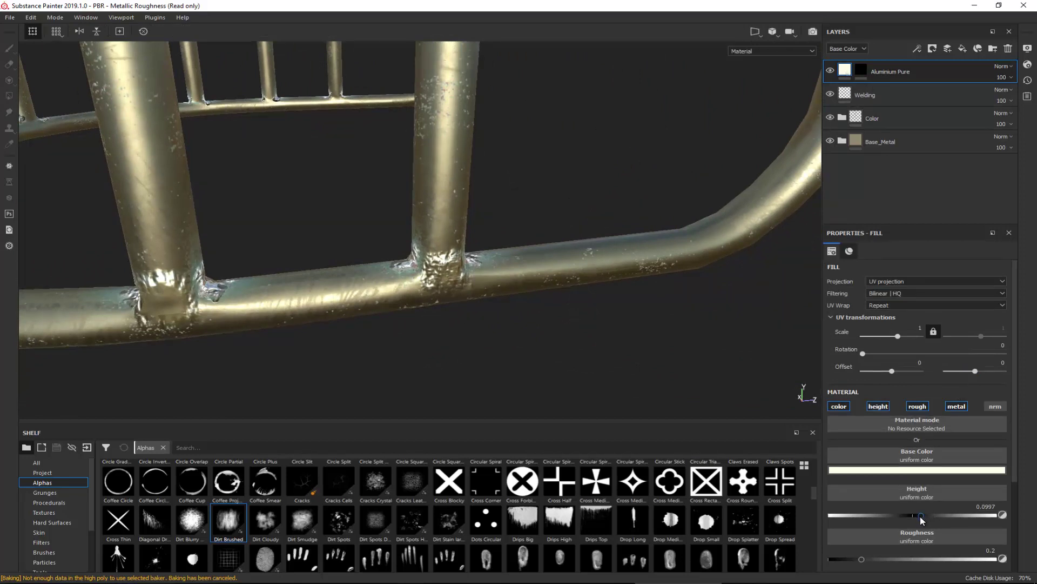
drag(922, 517, 916, 516)
alt+drag(650, 367, 500, 248)
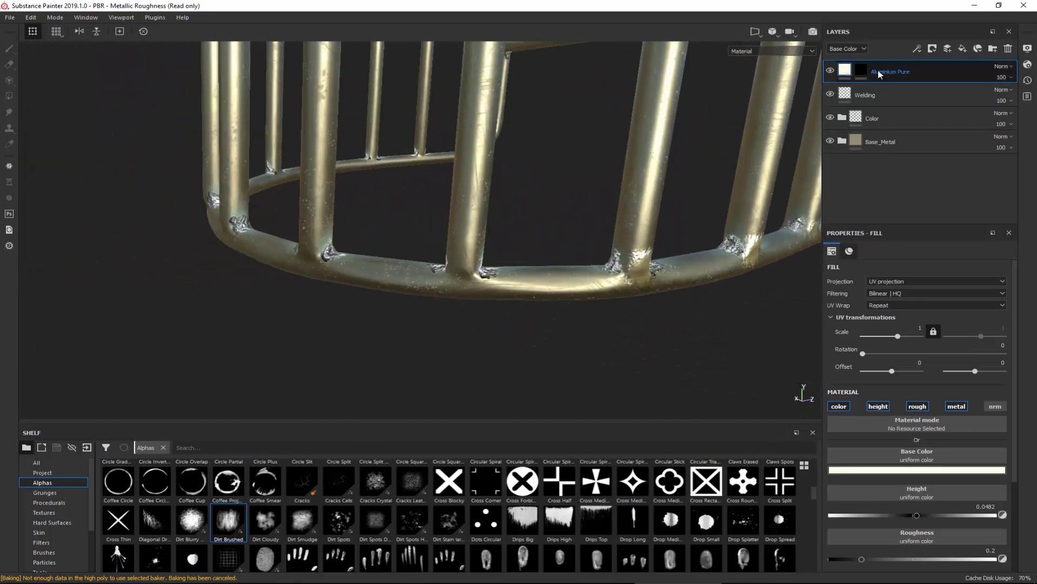
Step: Return to the Aluminium Pure mask and paint brushed patches at the bases of the next uprights around the bottom ring
click(861, 71)
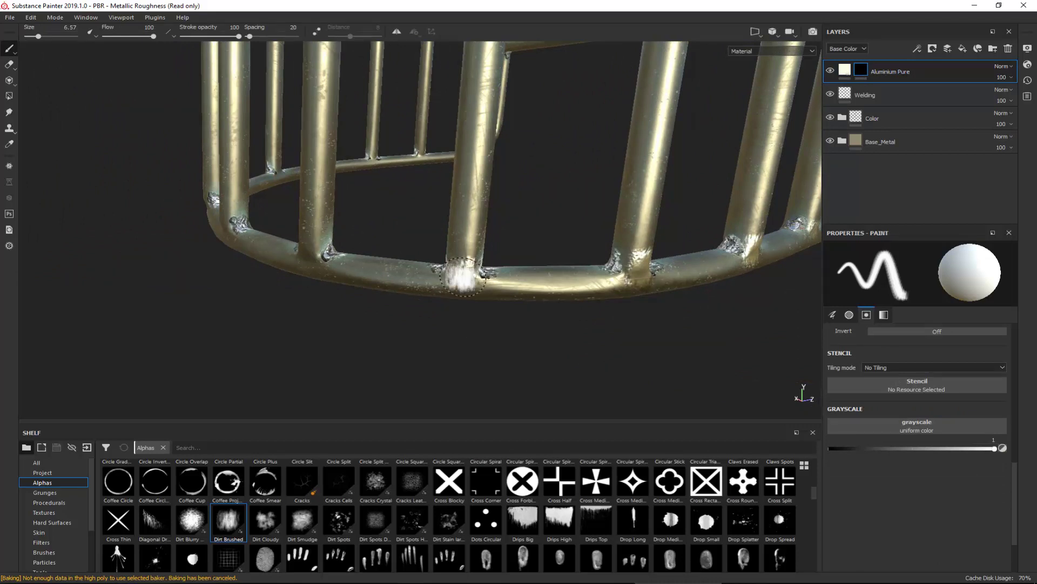
alt+drag(437, 192, 289, 274)
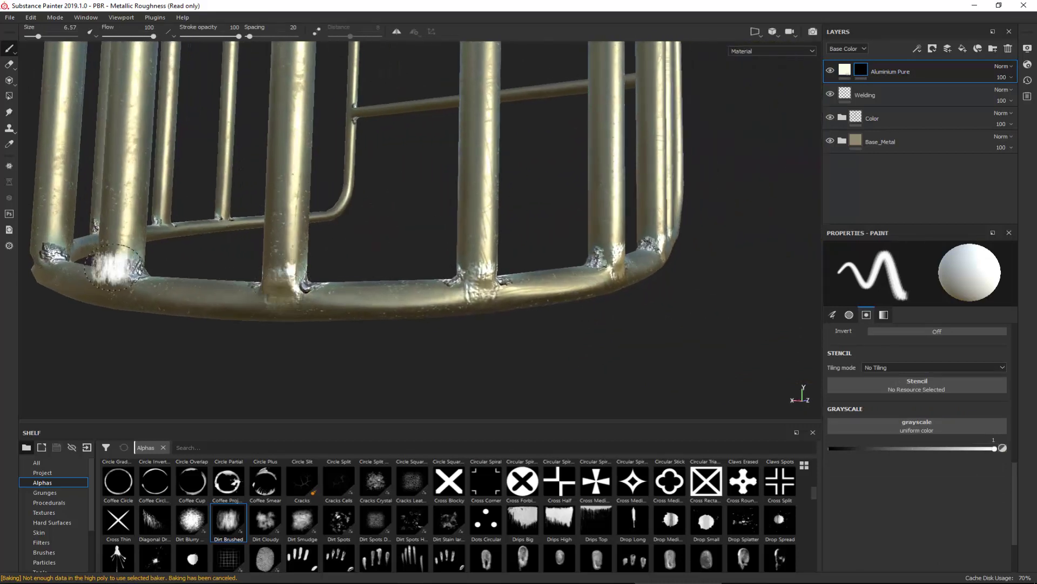
mouse_move(114, 270)
alt+mouse_down()
mouse_move(563, 254)
mouse_move(318, 324)
alt+mouse_up()
click(249, 322)
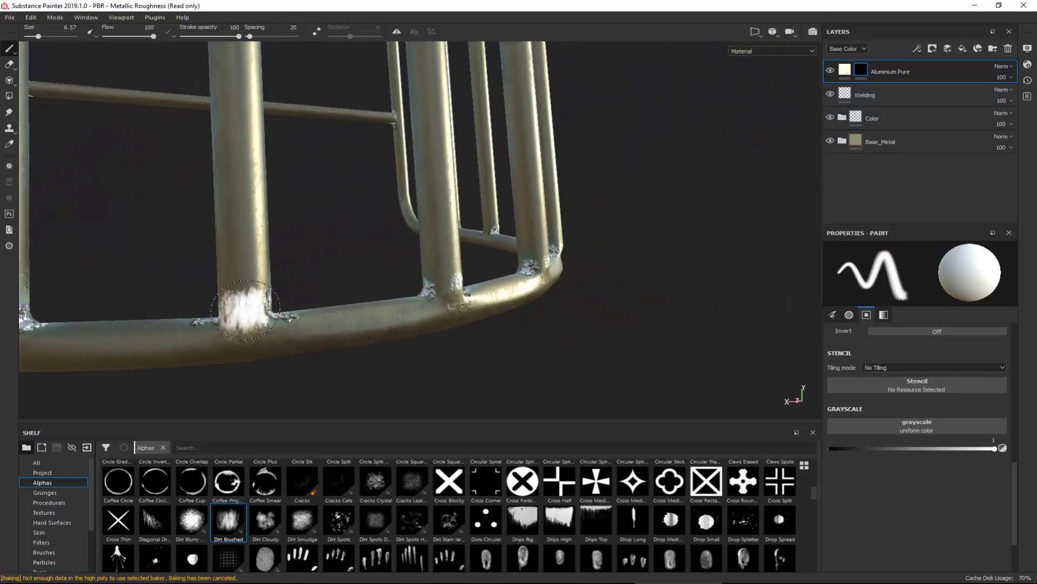
click(245, 337)
alt+drag(167, 295, 510, 290)
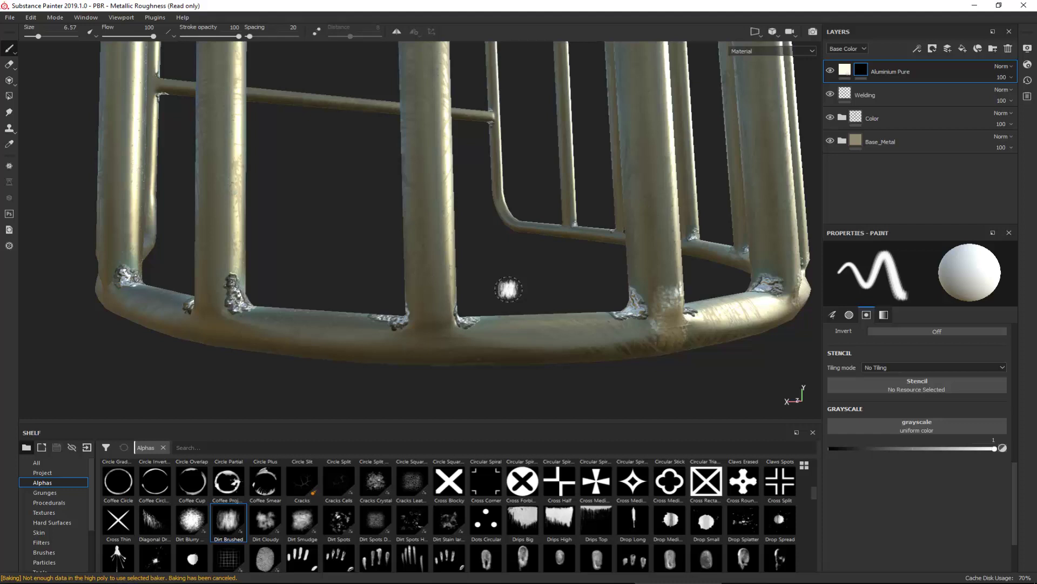
Step: Rotate the environment lighting and reveal aluminium at the base joints of the following uprights along the curved bottom ring
shift+right_drag(434, 326, 485, 325)
click(436, 323)
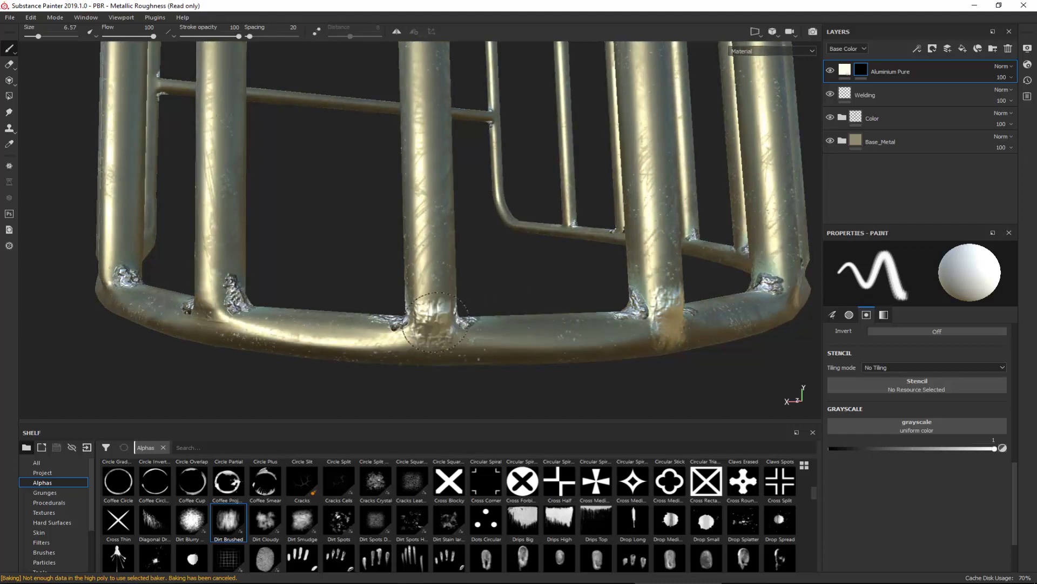
drag(435, 323, 435, 324)
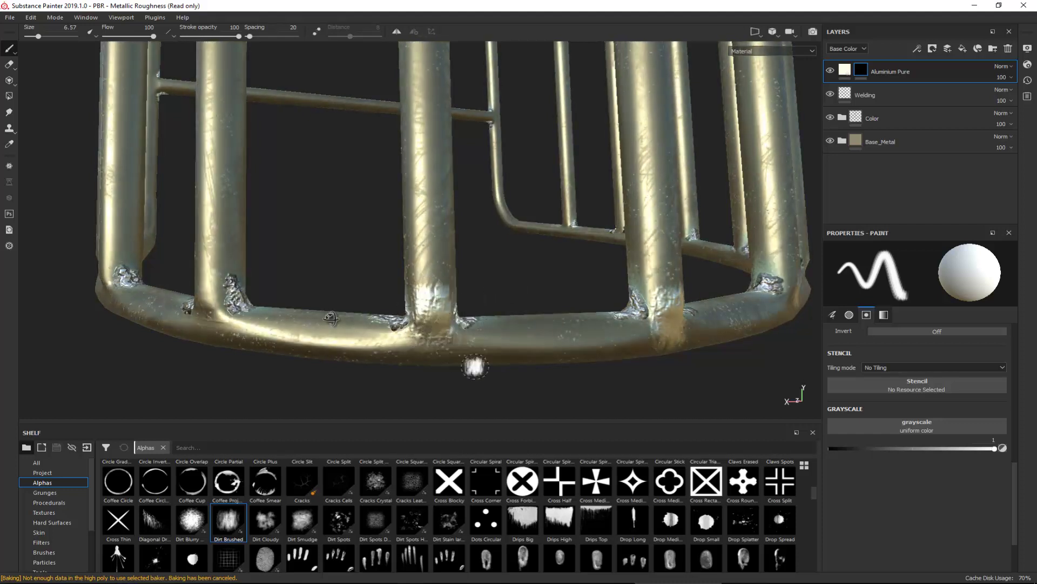
mouse_move(475, 366)
alt+mouse_down()
mouse_move(438, 319)
mouse_move(476, 318)
alt+mouse_up()
mouse_move(360, 315)
mouse_down()
mouse_move(347, 322)
mouse_move(359, 302)
mouse_move(227, 301)
mouse_move(358, 284)
mouse_move(319, 298)
mouse_up()
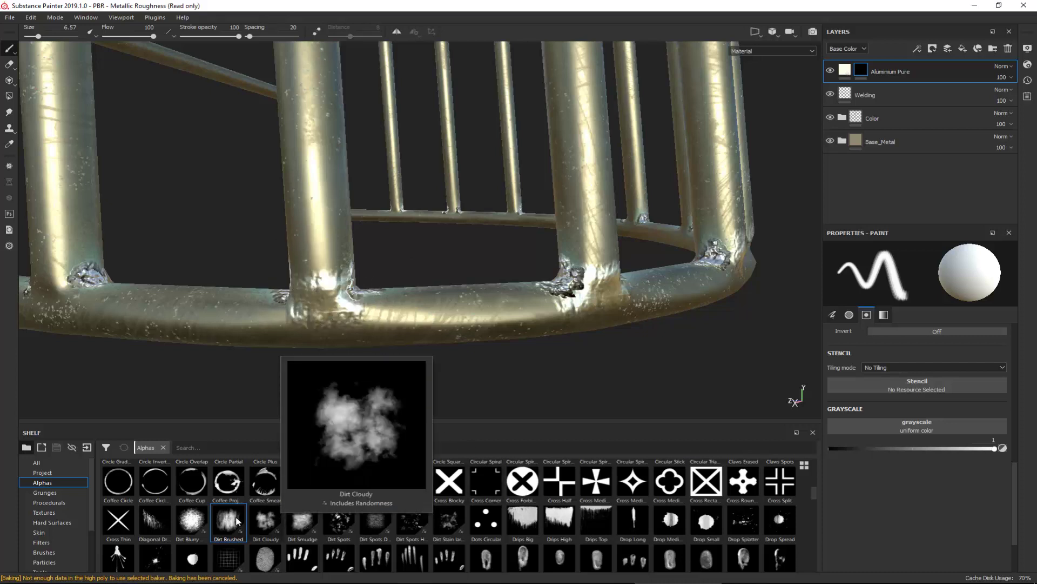
Step: Switch the mask brush to the diagonal alpha beside Cross Thin and paint rough aluminium patches at the next upright bases
click(163, 517)
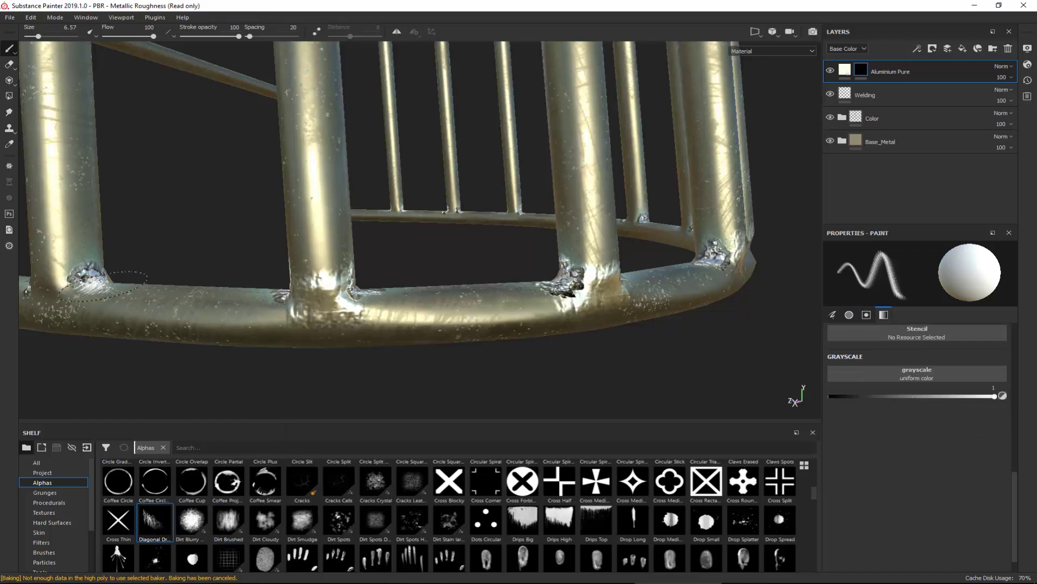
alt+drag(158, 279, 477, 296)
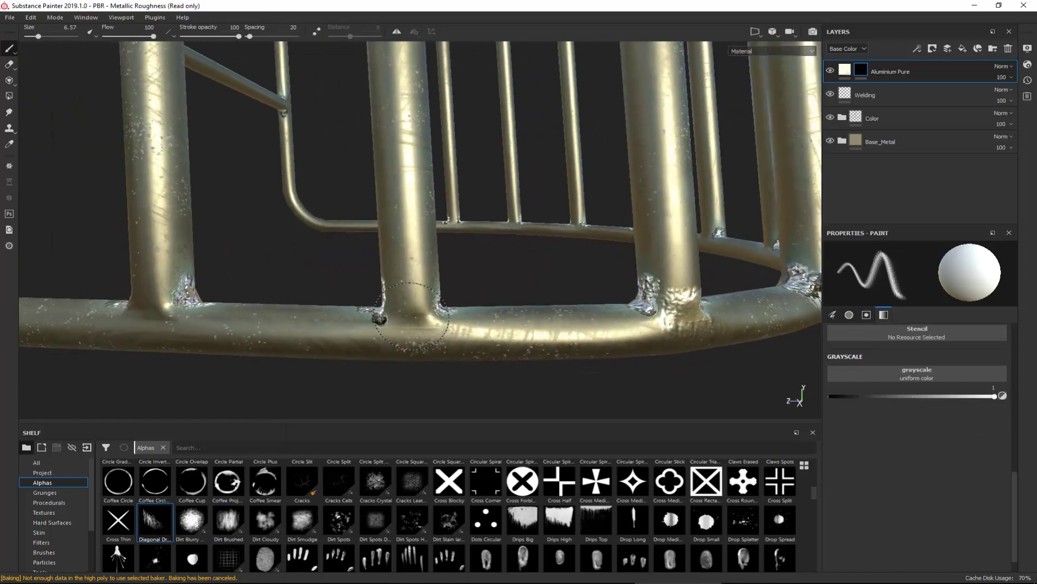
alt+drag(549, 294, 440, 309)
alt+drag(498, 254, 638, 231)
alt+drag(334, 262, 616, 269)
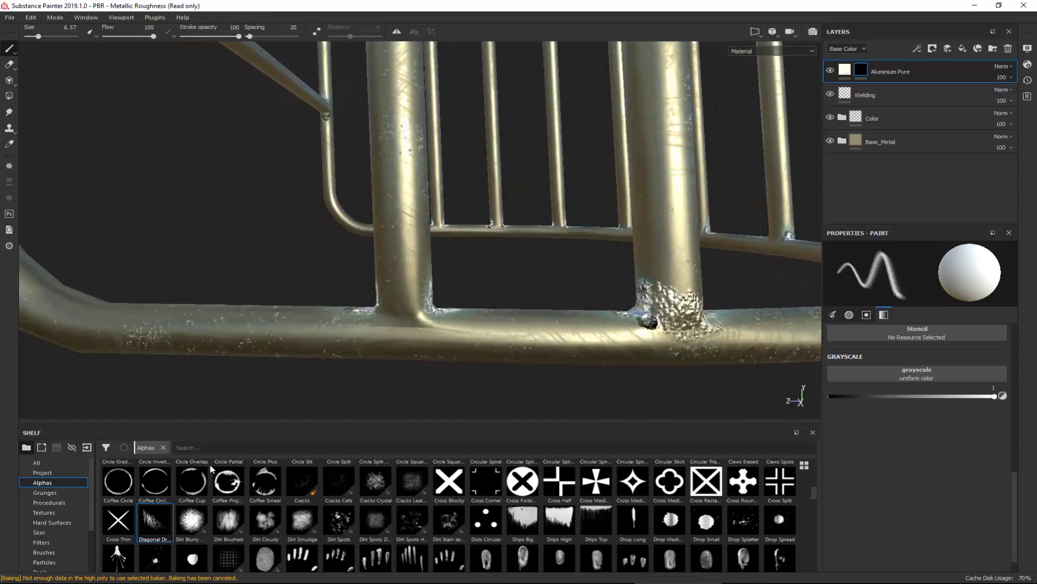
Step: Restore the Dirt Brushed alpha and paint patches at the last upright base and on the inner sides of the bottom-ring joints
click(232, 519)
mouse_move(387, 319)
mouse_down()
mouse_move(456, 328)
mouse_move(378, 313)
mouse_up()
mouse_move(419, 286)
alt+mouse_down()
mouse_move(410, 340)
mouse_move(420, 341)
mouse_move(432, 312)
alt+mouse_up()
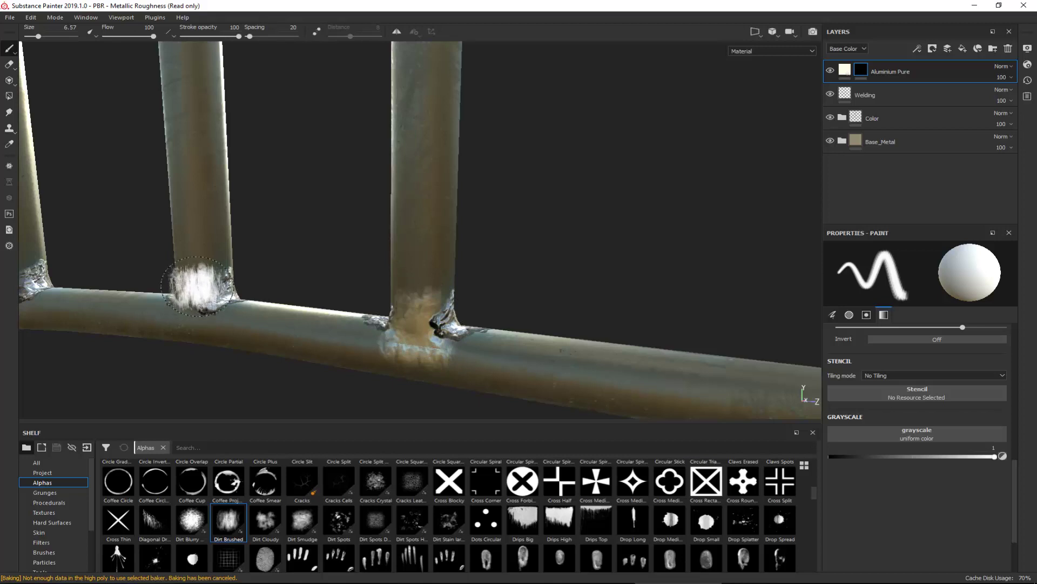
alt+middle_drag(135, 270, 258, 270)
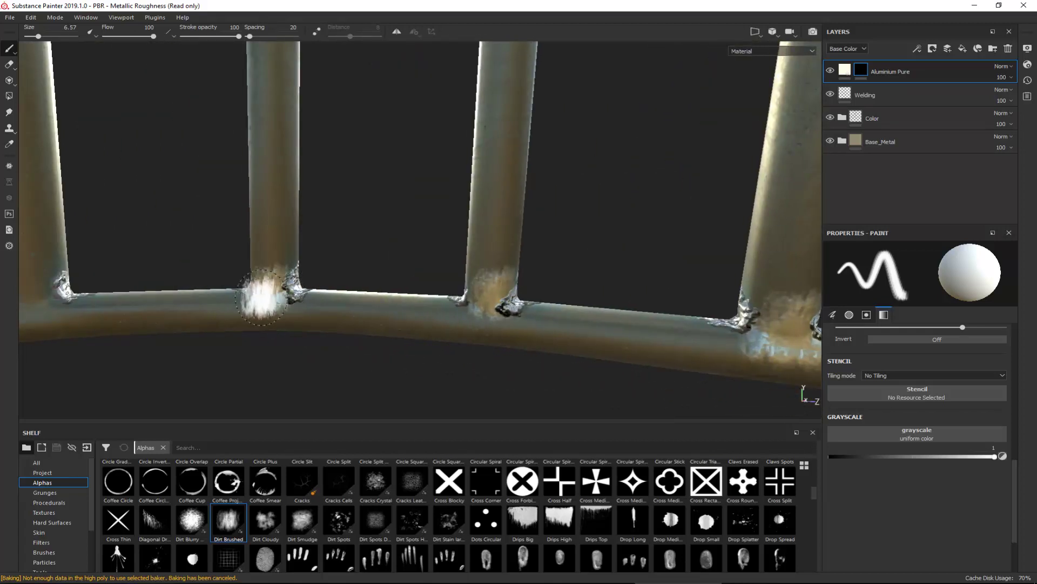
alt+middle_drag(58, 285, 315, 290)
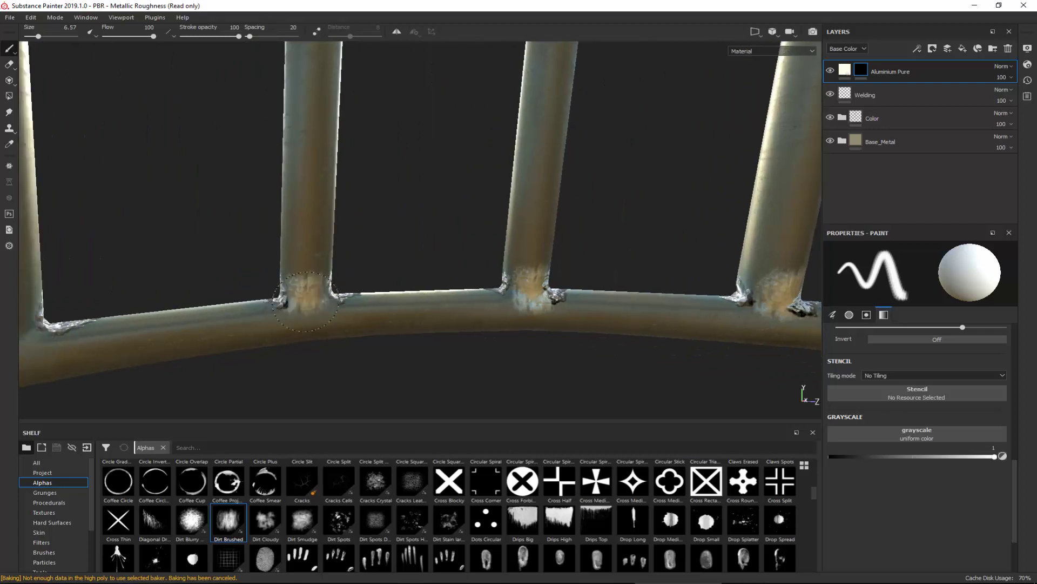
Step: Paint aluminium patches around the joint where the lower crossbar meets its upright, covering both sides of the tube
mouse_move(306, 292)
alt+mouse_down()
mouse_move(126, 295)
mouse_move(224, 132)
mouse_move(254, 225)
mouse_move(216, 181)
mouse_move(179, 179)
alt+mouse_up()
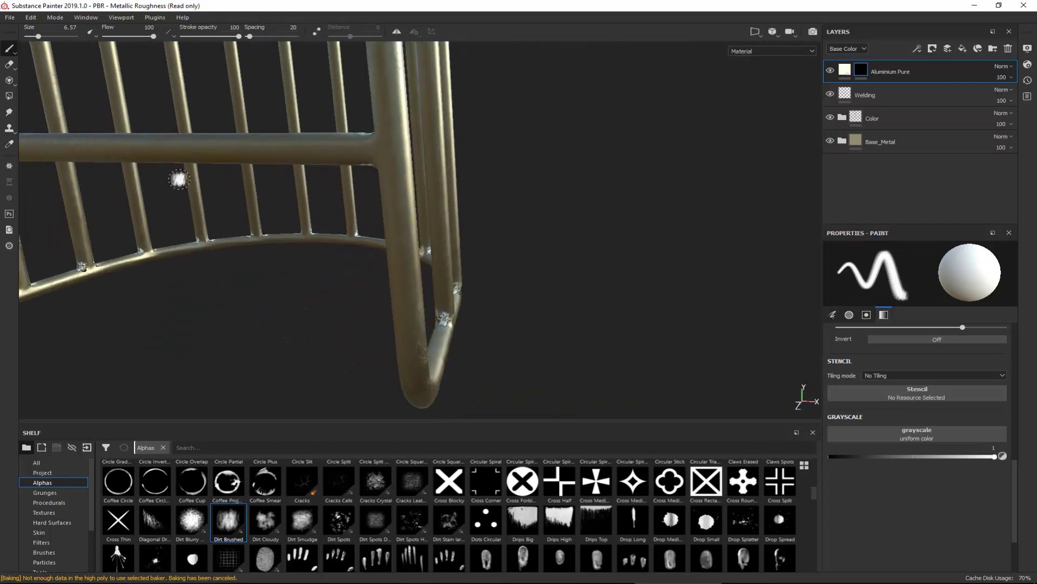
alt+right_drag(363, 216, 391, 243)
alt+middle_drag(377, 224, 379, 268)
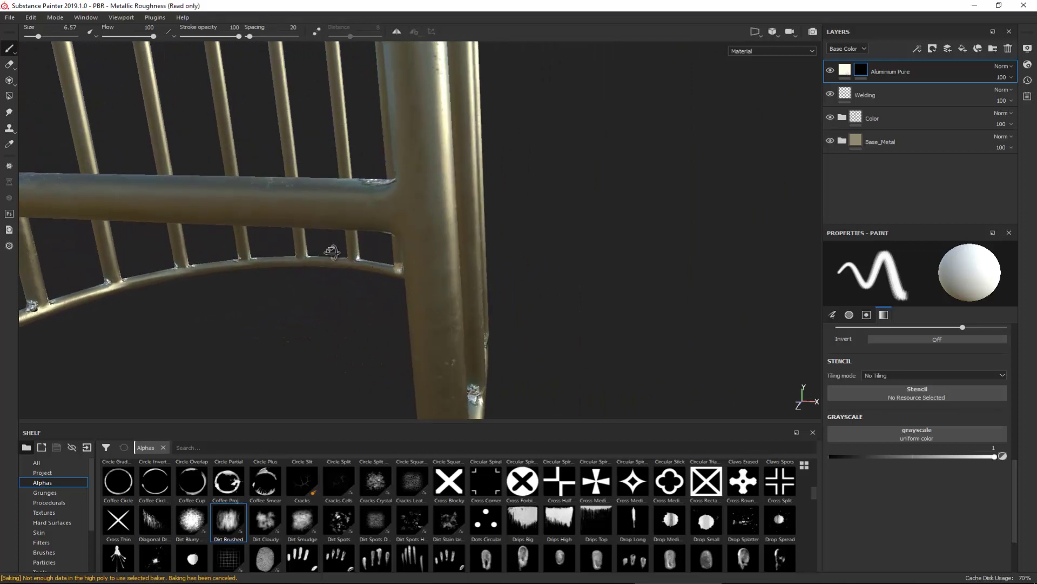
alt+drag(331, 250, 346, 251)
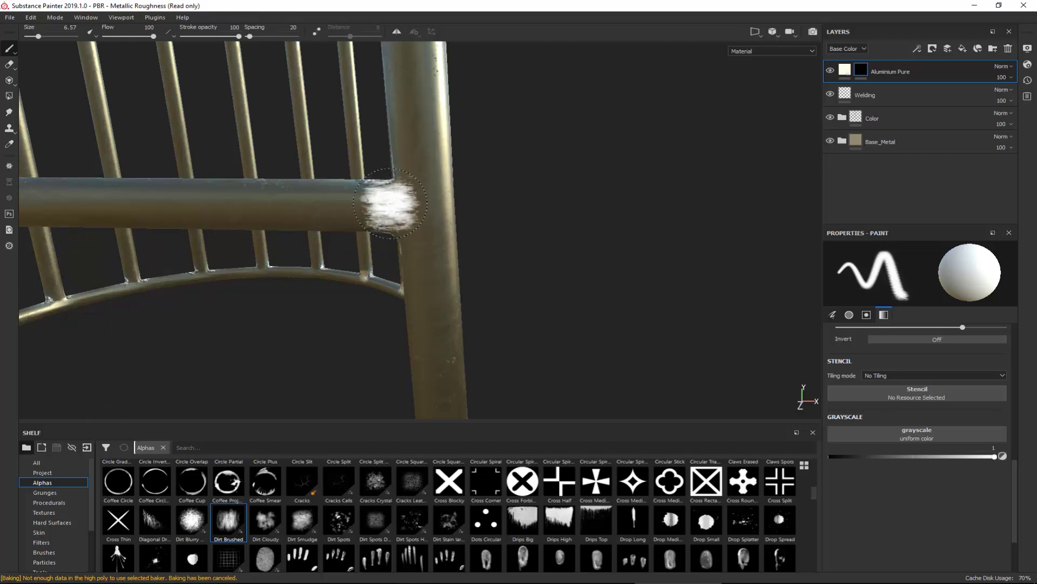
mouse_move(289, 172)
alt+mouse_down()
mouse_move(706, 197)
mouse_move(965, 192)
alt+mouse_up()
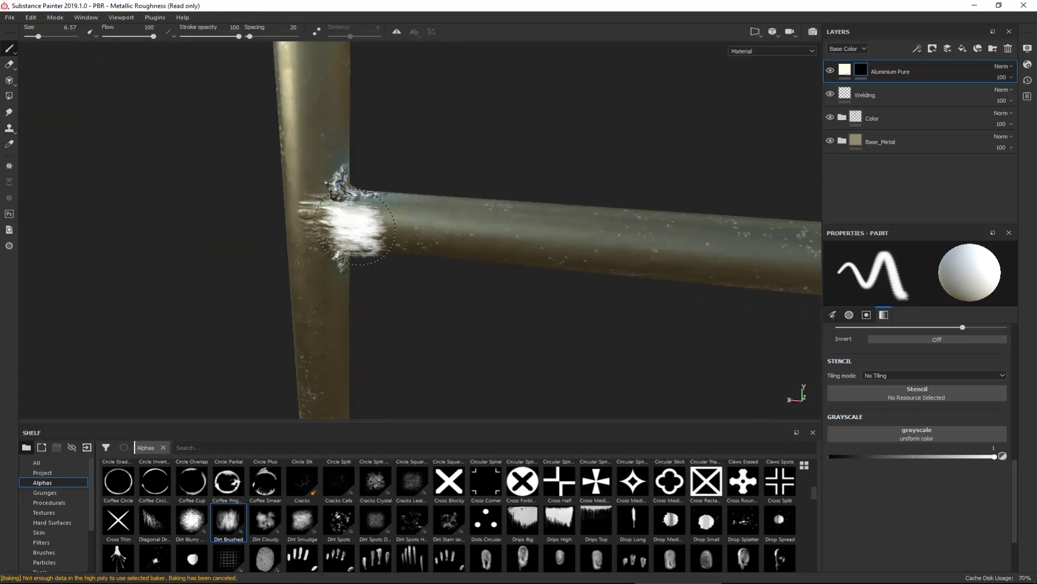
Step: Paint aluminium patches around the joint at the opposite end of the lower crossbar
alt+right_drag(427, 57, 414, 208)
alt+middle_drag(537, 204, 27, 156)
alt+middle_drag(439, 258, 301, 204)
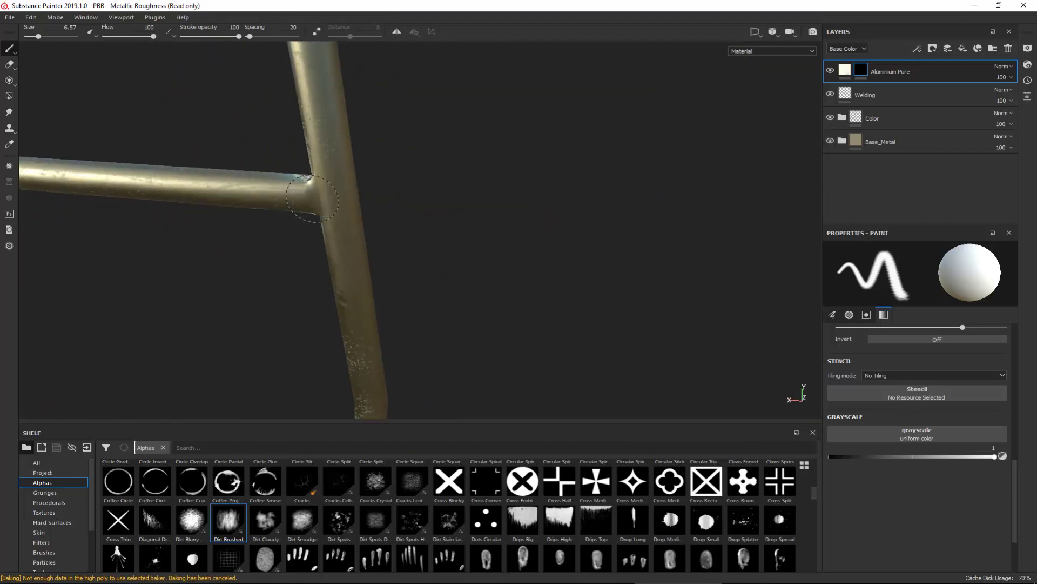
alt+drag(400, 196, 153, 189)
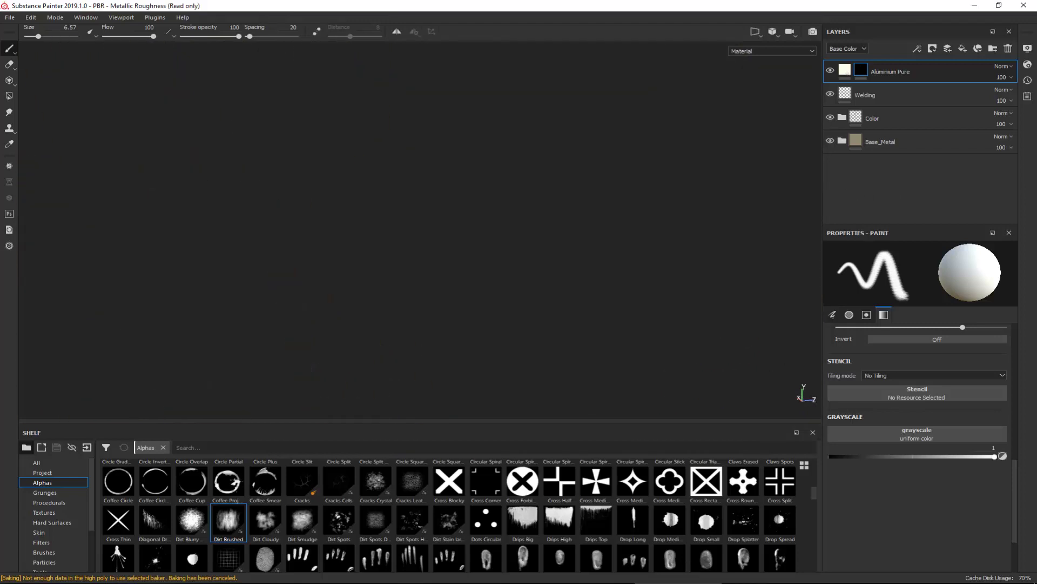
alt+middle_drag(445, 233, 489, 241)
alt+middle_drag(286, 262, 435, 292)
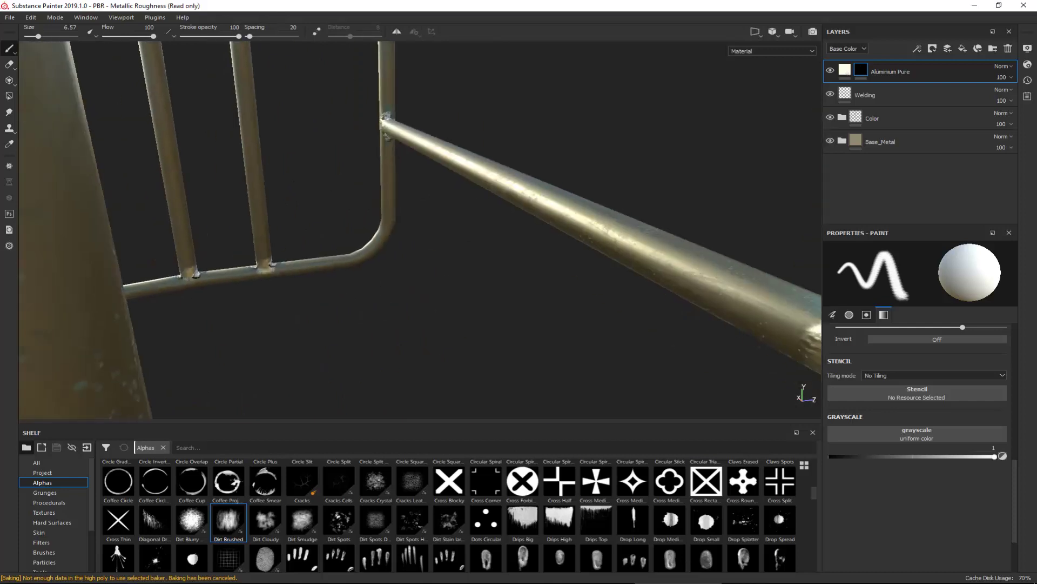
mouse_move(393, 286)
alt+mouse_down()
mouse_move(242, 286)
mouse_move(116, 243)
mouse_move(493, 285)
mouse_move(512, 431)
mouse_move(358, 319)
mouse_move(338, 290)
alt+mouse_up()
shift+right_drag(338, 290, 422, 287)
drag(484, 283, 500, 285)
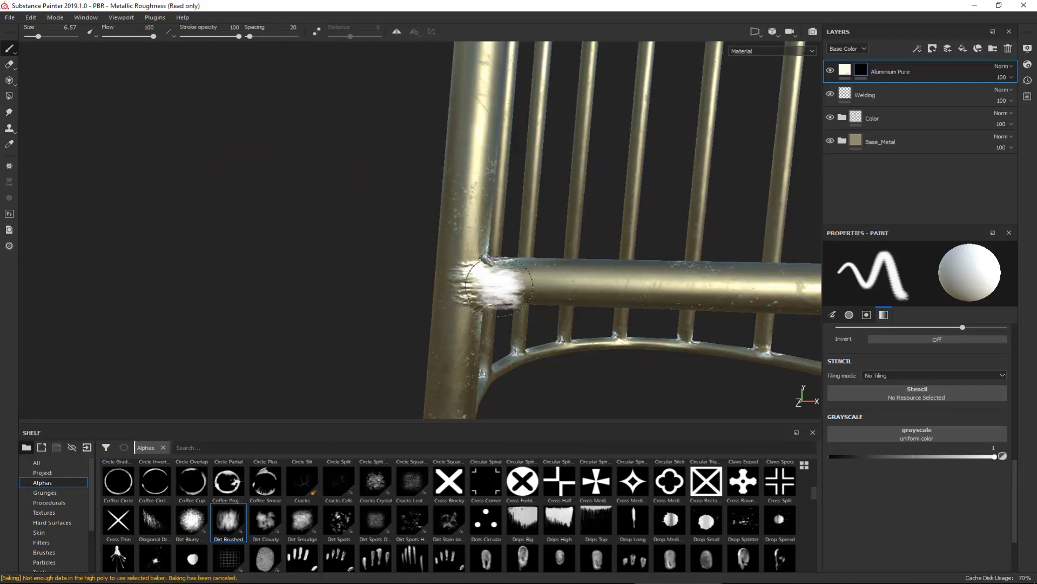
Step: Paint aluminium patches where the ends of the upper crossbar meet the uprights just below the top ring
mouse_move(406, 276)
alt+right_down()
mouse_move(367, 154)
mouse_move(319, 79)
alt+right_up()
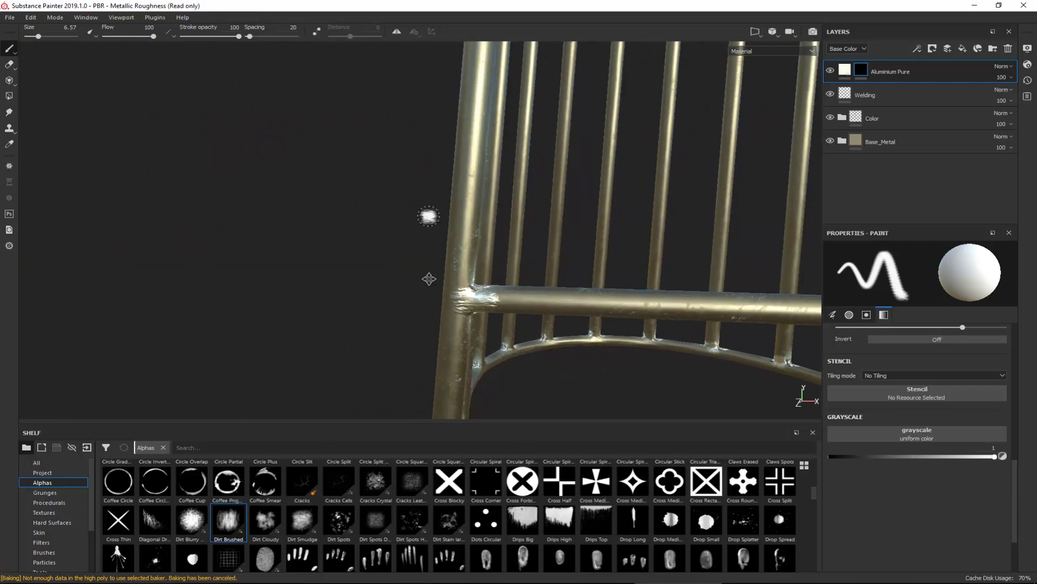
alt+middle_drag(428, 278, 345, 454)
alt+middle_drag(296, 154, 294, 172)
alt+drag(293, 171, 284, 197)
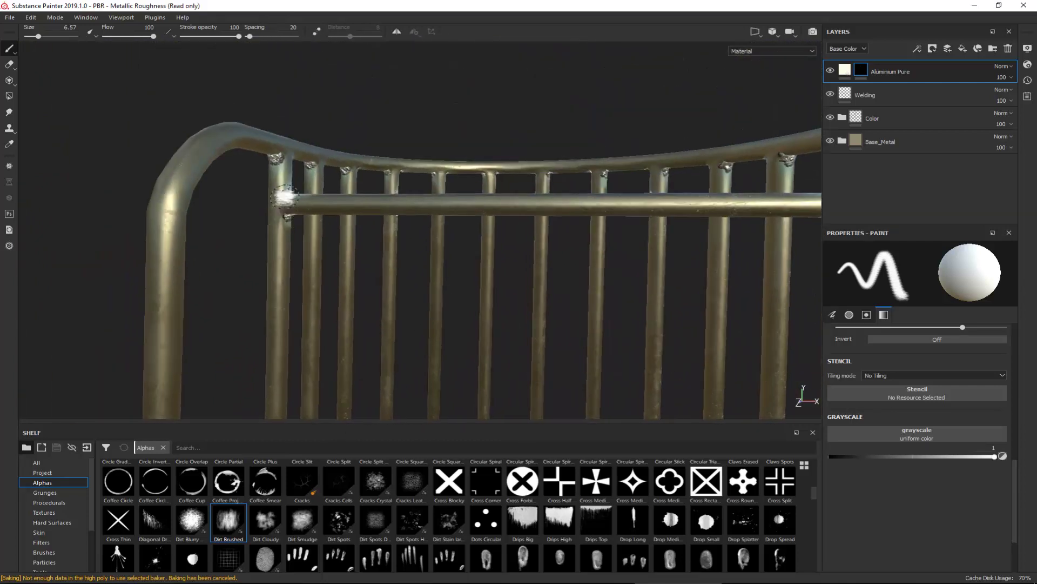
alt+drag(497, 204, 561, 212)
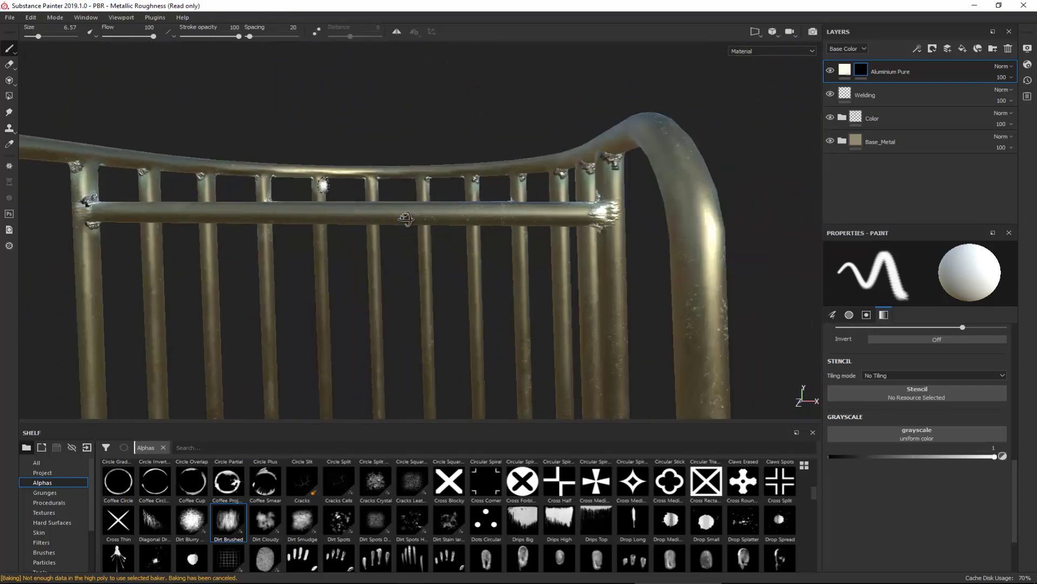
Step: Reveal aluminium on the rear sides of the upper crossbar joints, working around the frame from outside the uprights
alt+drag(406, 218, 553, 196)
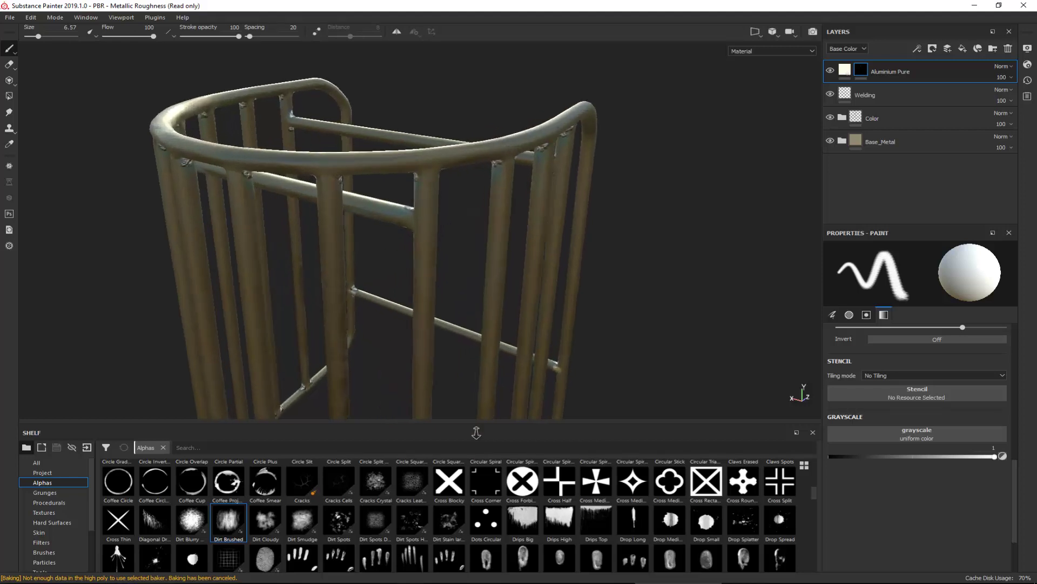
alt+right_drag(476, 432, 477, 447)
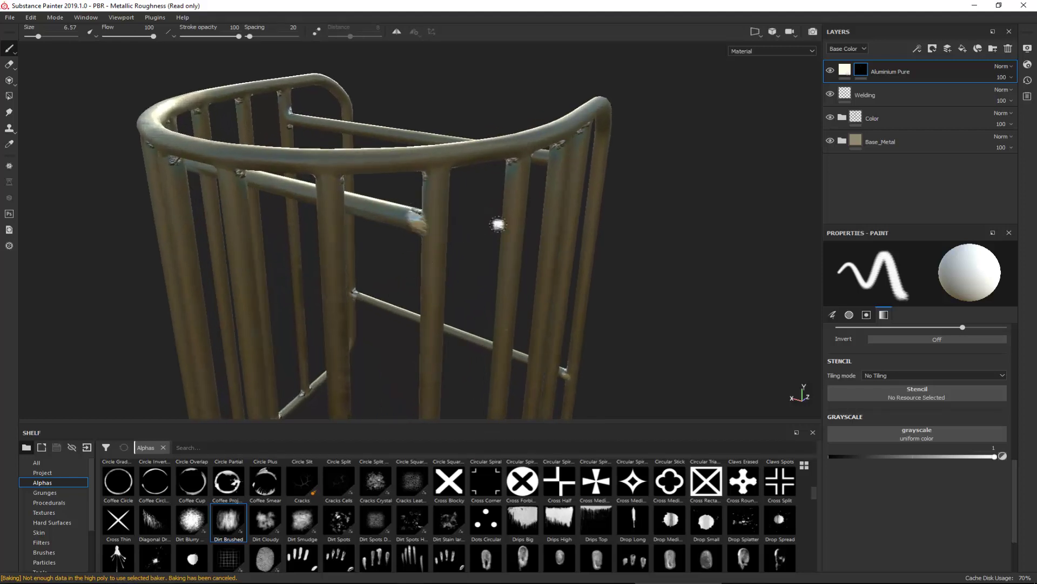
alt+drag(488, 184, 421, 157)
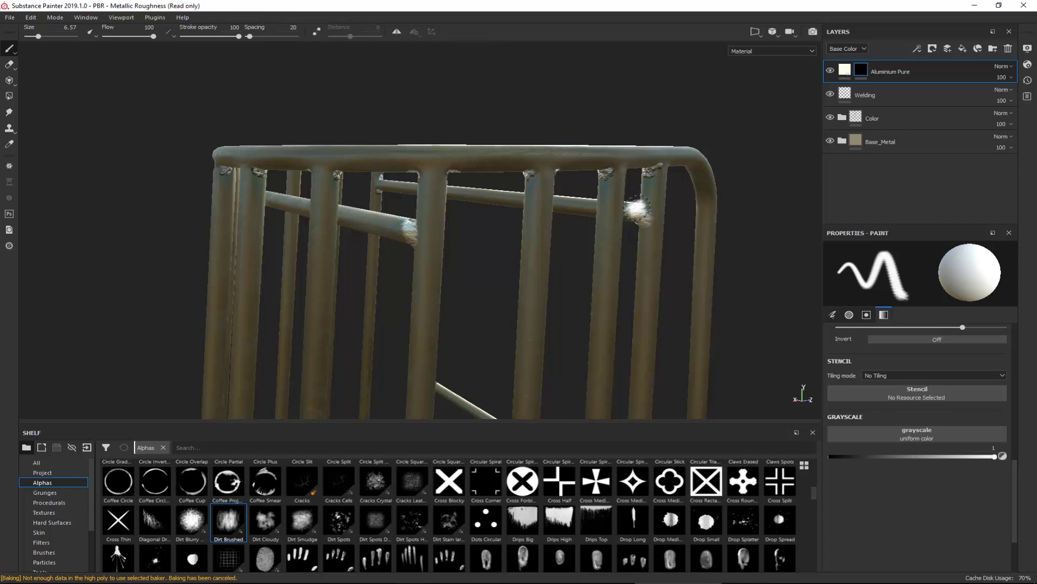
mouse_move(379, 229)
alt+mouse_down()
mouse_move(556, 232)
mouse_move(431, 238)
mouse_move(470, 213)
mouse_move(323, 239)
alt+mouse_up()
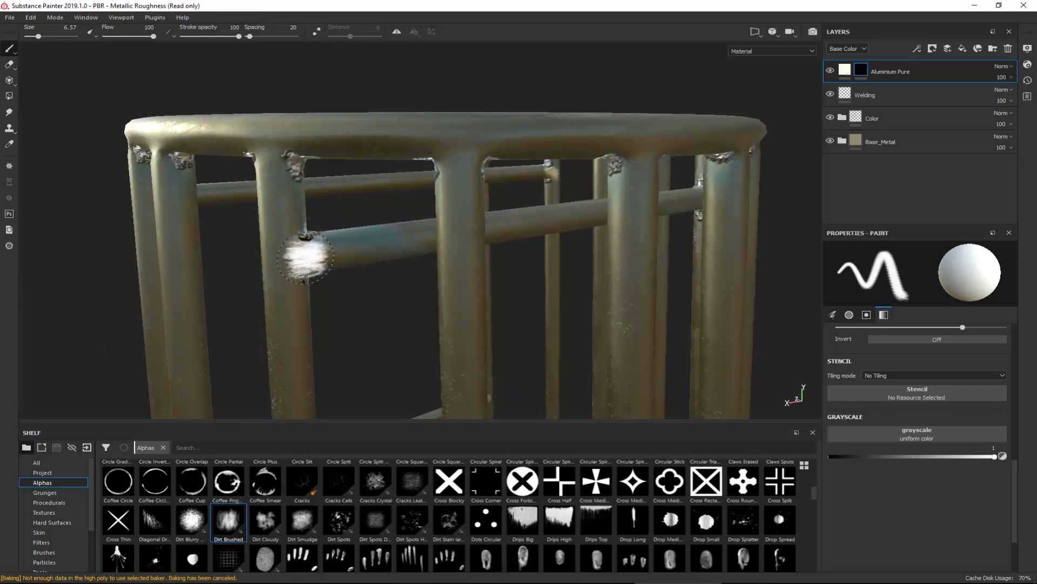
mouse_move(254, 254)
alt+mouse_down()
mouse_move(199, 261)
mouse_move(208, 228)
mouse_move(270, 161)
alt+mouse_up()
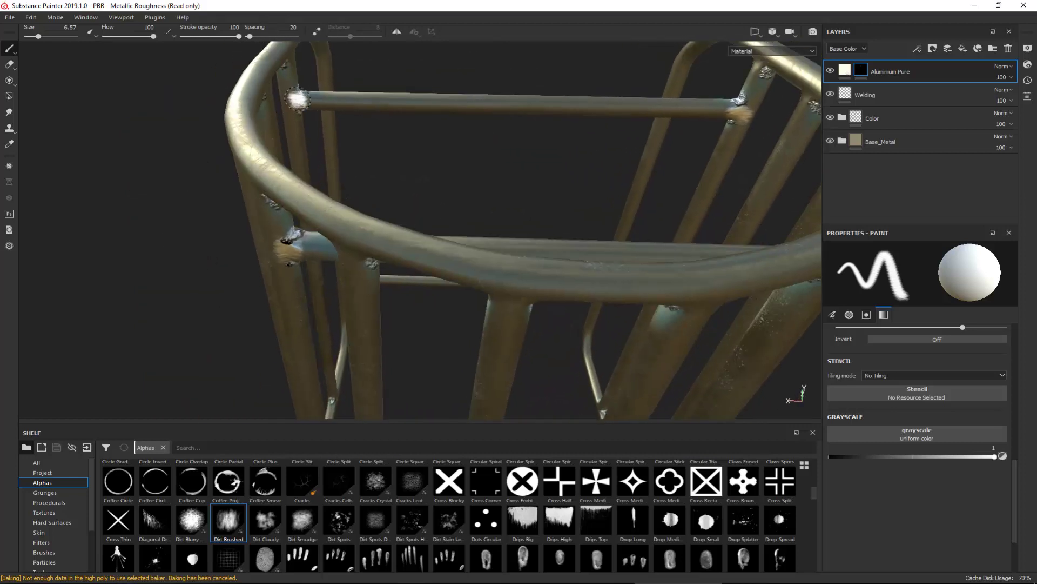
Step: Paint an aluminium patch on the remaining bare upper crossbar joint, around its weld on the upright
mouse_move(161, 135)
alt+mouse_down()
mouse_move(64, 142)
mouse_move(184, 227)
mouse_move(243, 254)
alt+mouse_up()
mouse_move(227, 312)
alt+mouse_down()
mouse_move(364, 272)
mouse_move(314, 210)
mouse_move(266, 241)
alt+mouse_up()
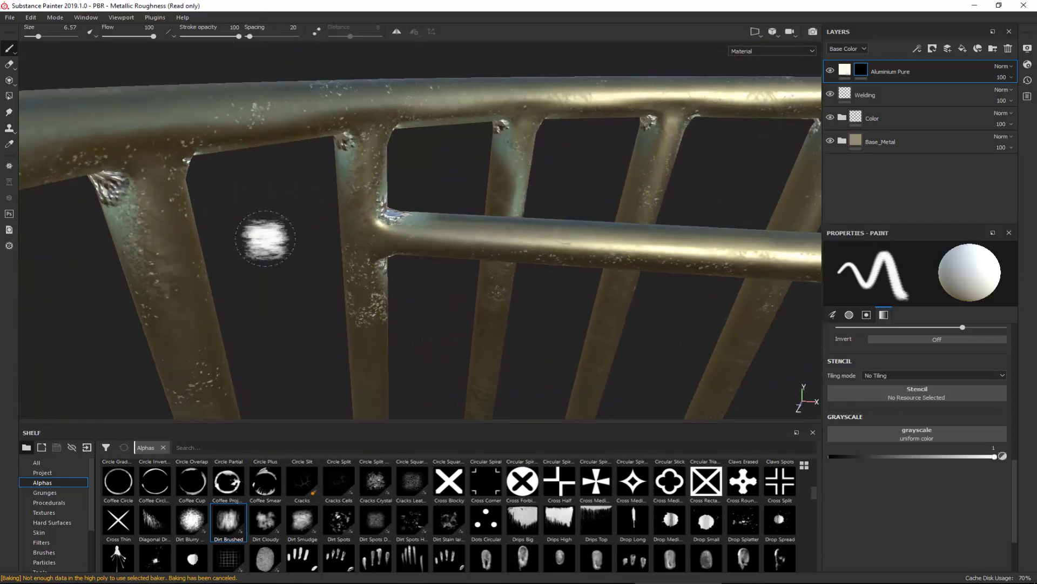
click(371, 221)
mouse_move(463, 260)
alt+mouse_down()
mouse_move(374, 246)
mouse_move(385, 236)
alt+mouse_up()
mouse_move(423, 283)
alt+mouse_down()
mouse_move(310, 336)
mouse_move(324, 318)
alt+mouse_up()
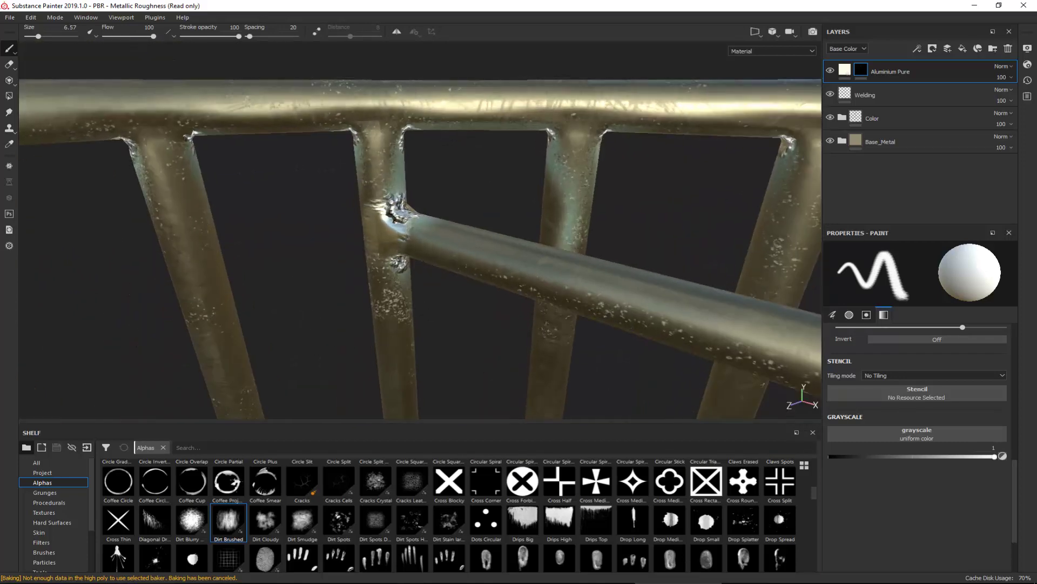
Step: Paint aluminium patches where the uprights meet the inner side of the top ring, working along the curve to one end
click(381, 131)
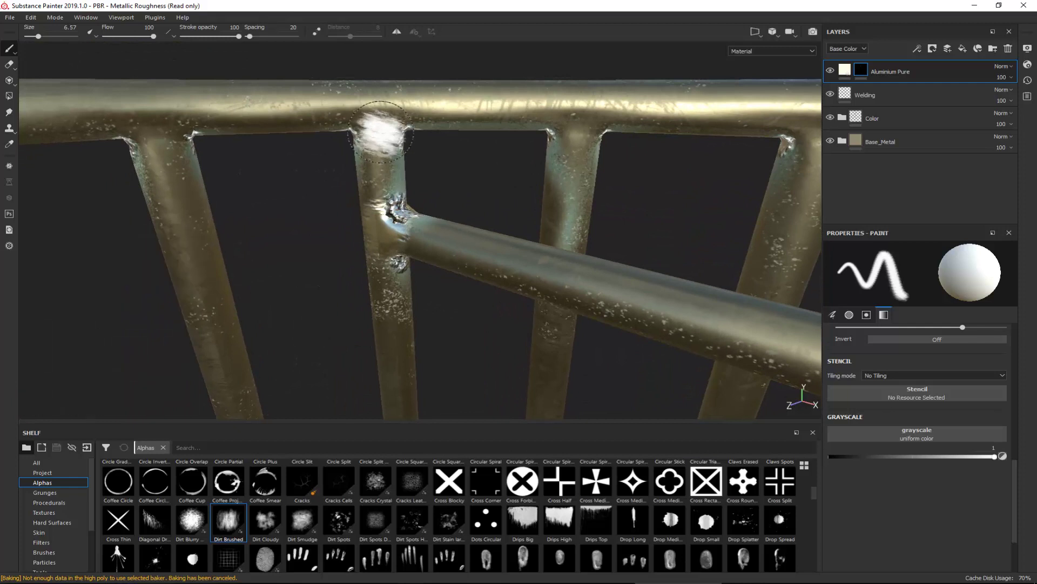
click(380, 132)
drag(380, 124, 380, 135)
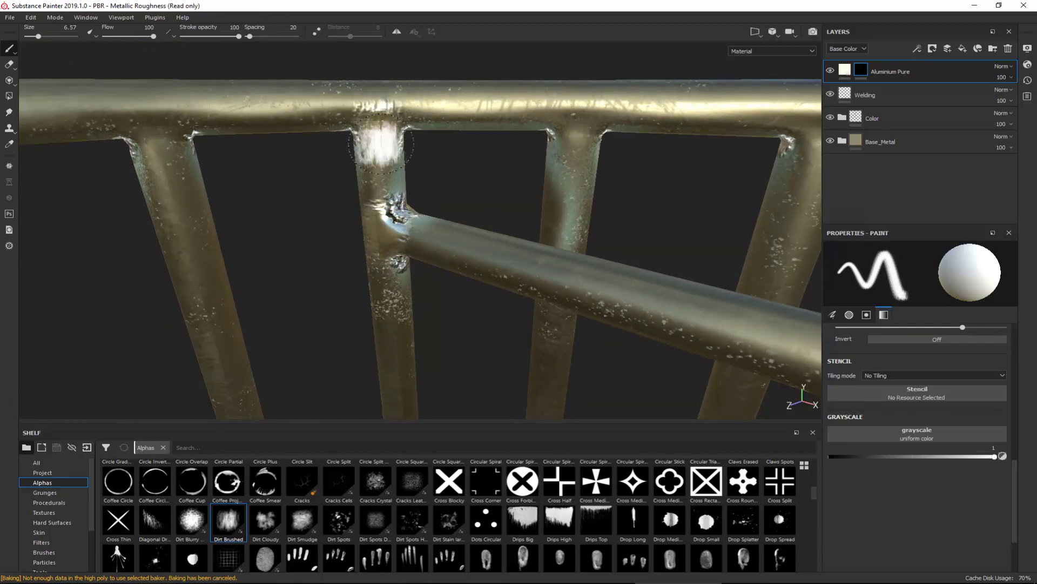
drag(577, 124, 582, 143)
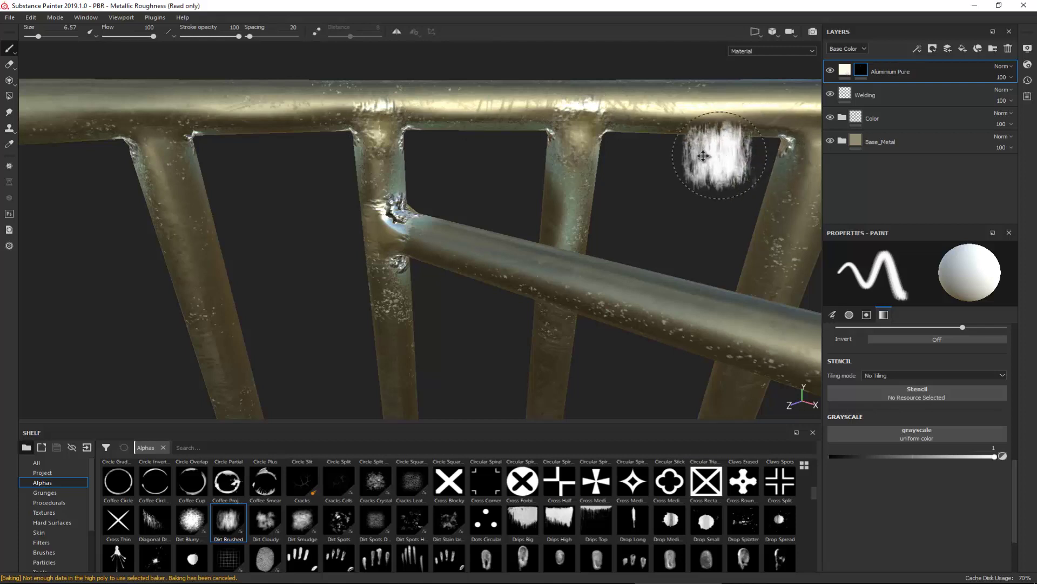
alt+middle_drag(719, 155, 578, 168)
mouse_move(587, 150)
mouse_down()
mouse_move(585, 178)
mouse_move(660, 220)
mouse_move(630, 143)
mouse_move(449, 191)
mouse_up()
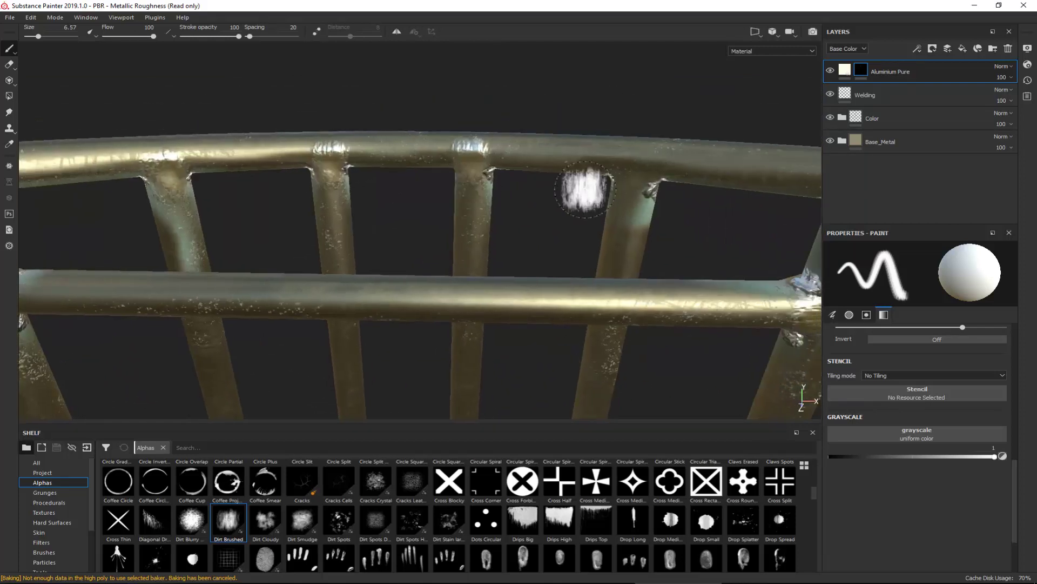
mouse_move(639, 187)
alt+mouse_down()
mouse_move(683, 218)
mouse_move(701, 216)
alt+mouse_up()
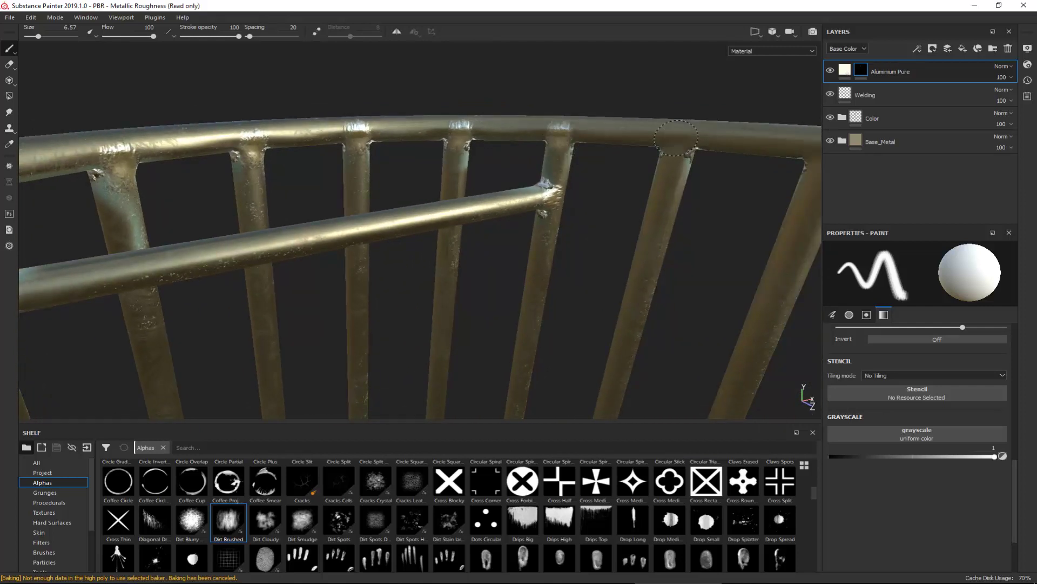
alt+drag(687, 162, 579, 171)
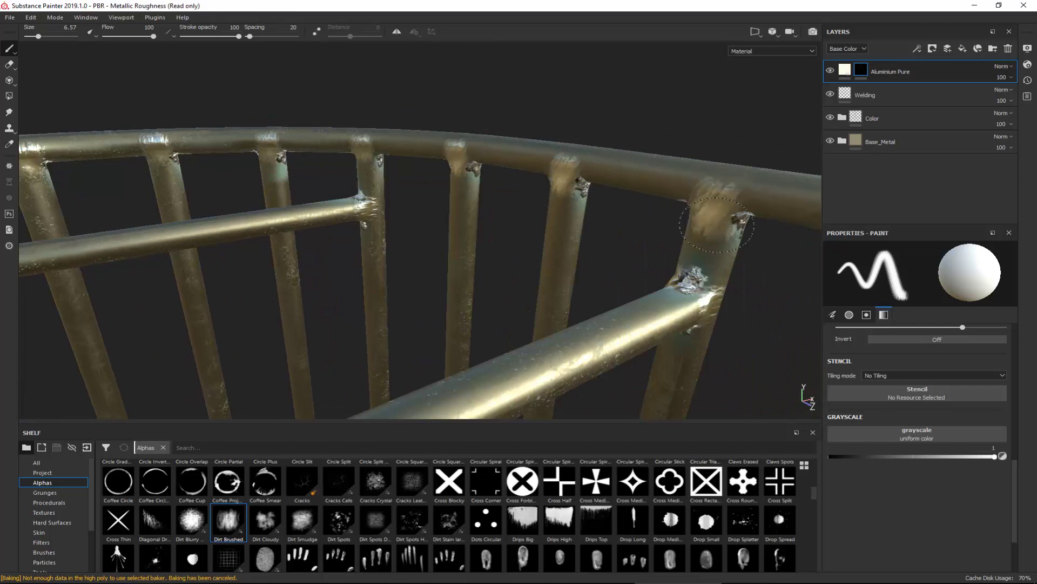
Step: Paint aluminium patches on the remaining inner top ring joints towards the opposite end, including the end upright
alt+drag(695, 243, 270, 203)
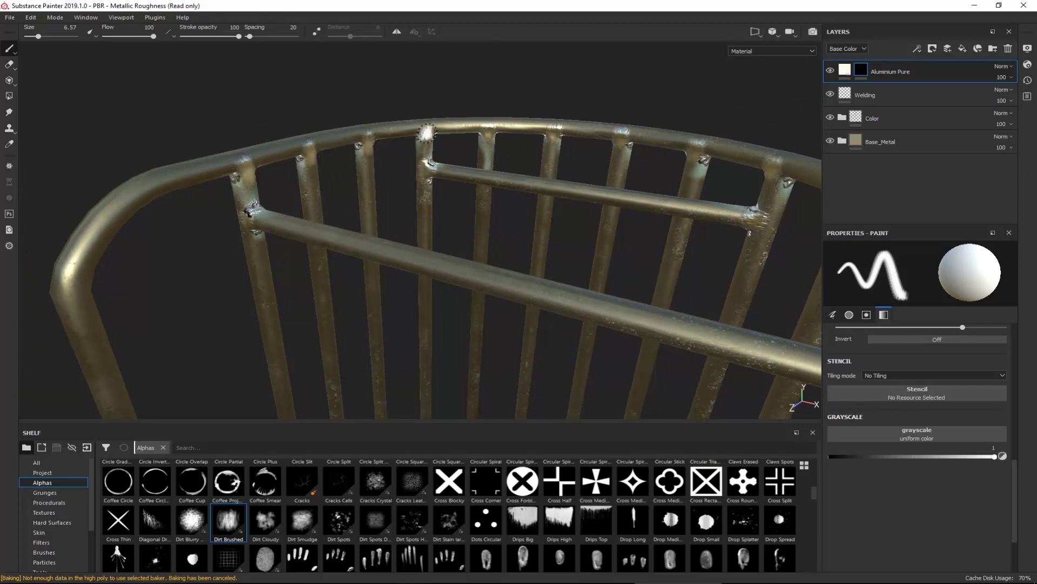
mouse_move(232, 158)
alt+mouse_down()
mouse_move(313, 131)
mouse_move(395, 160)
alt+mouse_up()
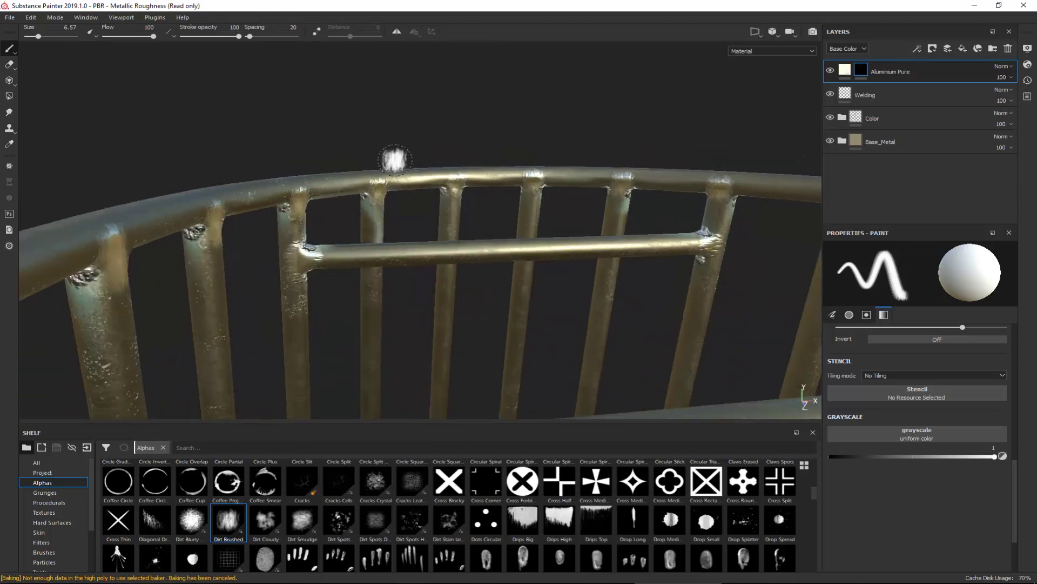
mouse_move(498, 202)
alt+mouse_down()
mouse_move(391, 173)
mouse_move(481, 100)
alt+mouse_up()
mouse_move(316, 245)
alt+mouse_down()
mouse_move(227, 234)
mouse_move(273, 222)
mouse_move(311, 240)
alt+mouse_up()
click(274, 175)
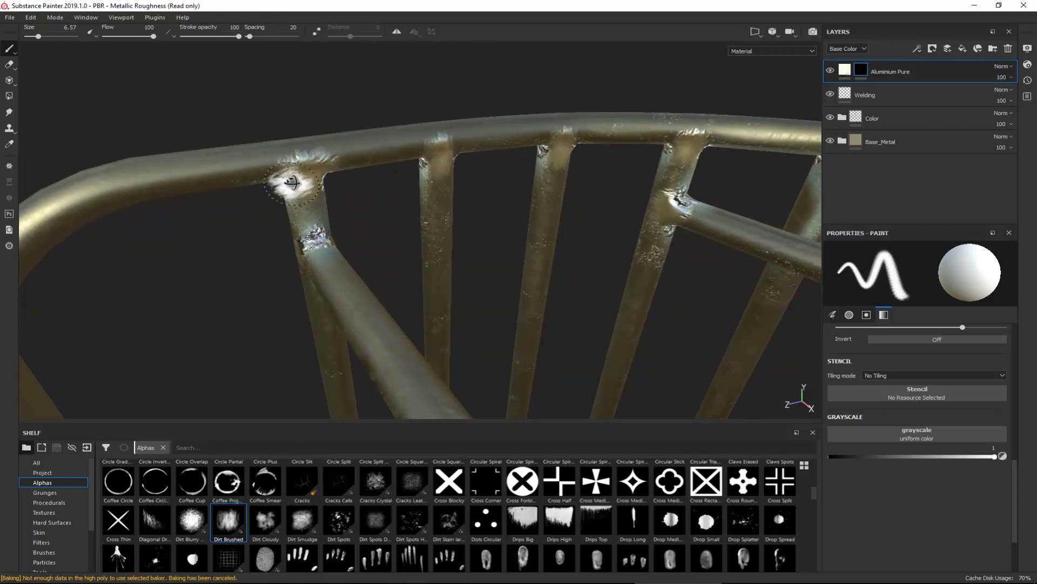
alt+drag(292, 183, 282, 154)
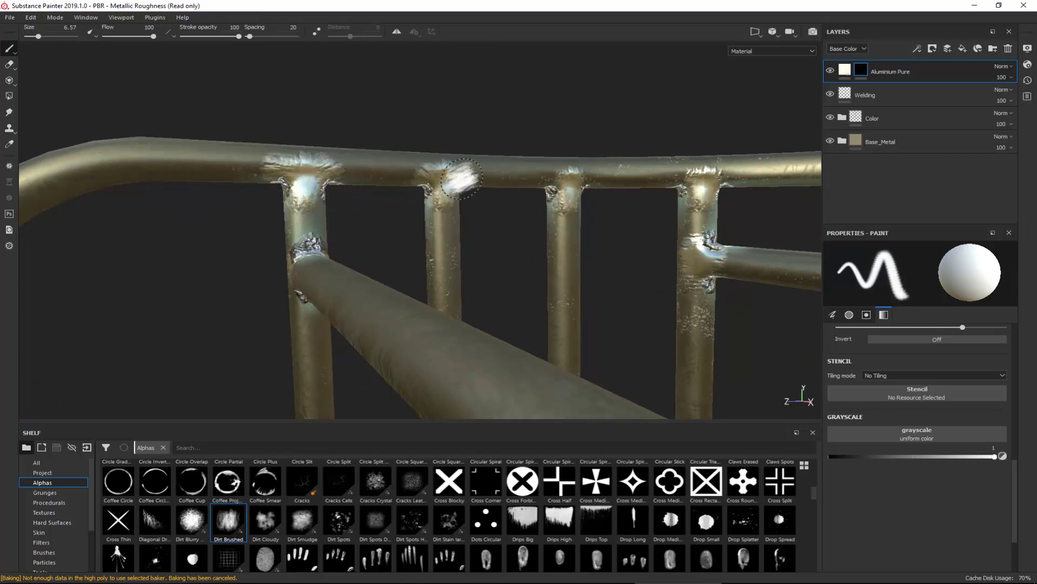
Step: Paint aluminium patches on the outer side of the top ring joints, starting at the upright beside the bent end tube
alt+drag(359, 192, 925, 228)
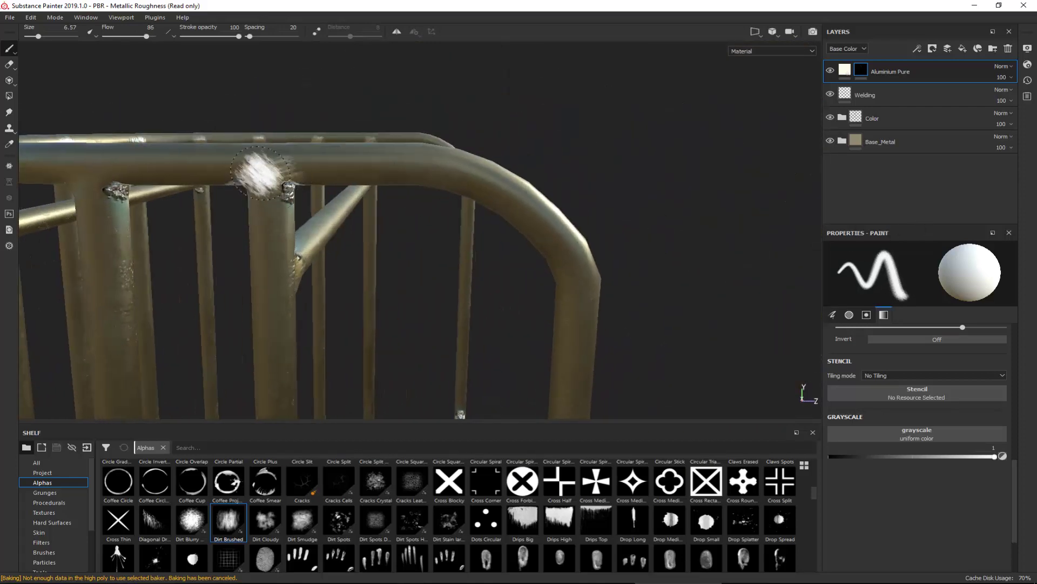
drag(265, 181, 264, 213)
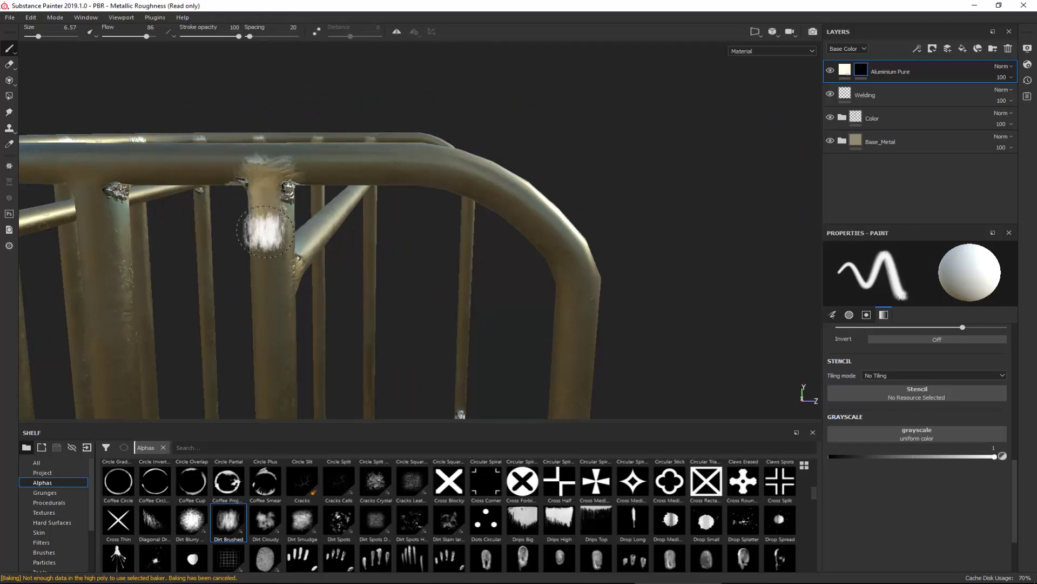
alt+middle_drag(141, 181, 340, 174)
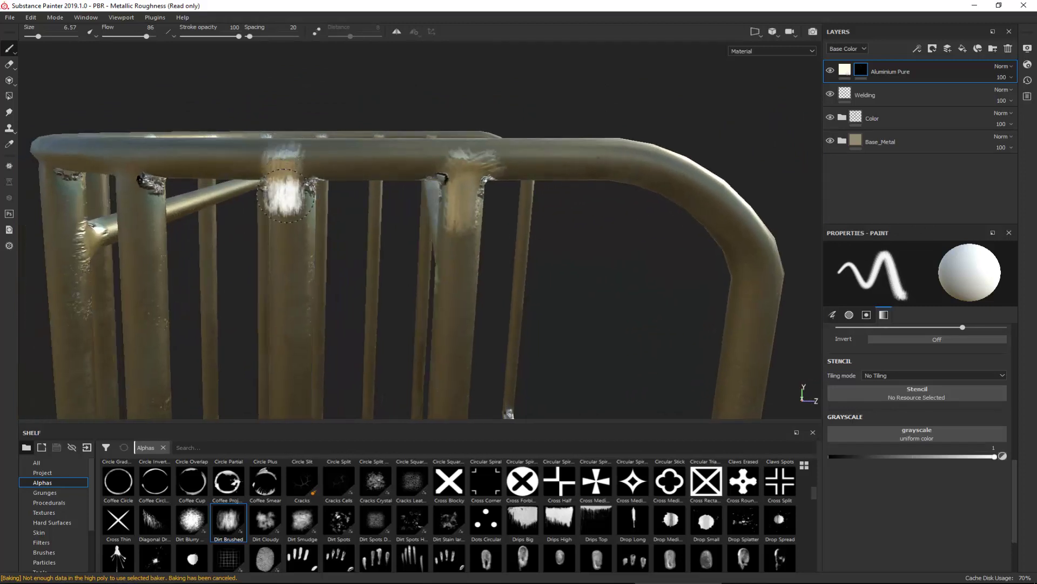
alt+drag(126, 183, 203, 208)
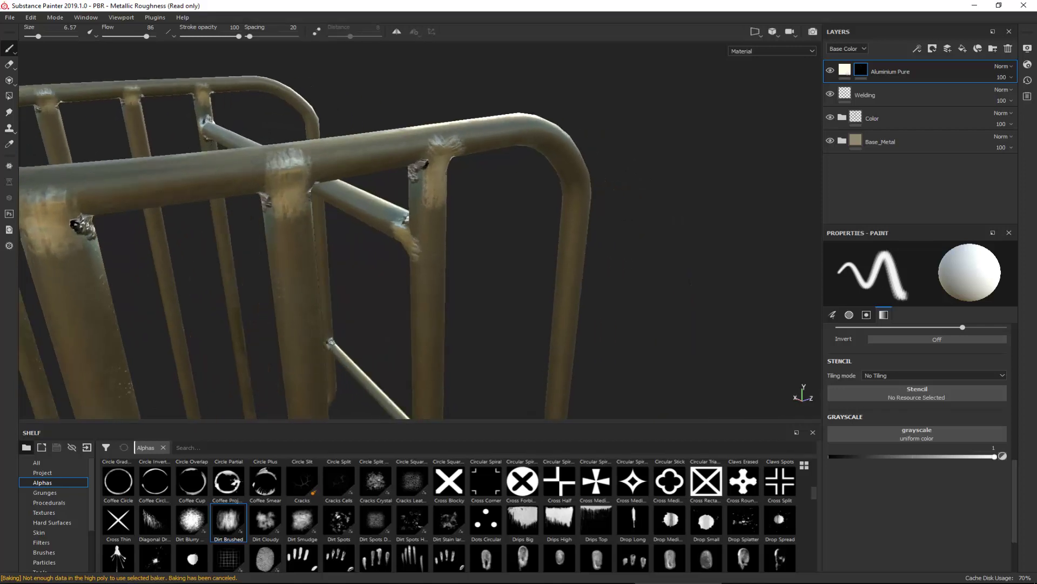
mouse_move(183, 195)
alt+middle_down()
mouse_move(319, 154)
mouse_move(336, 131)
alt+middle_up()
drag(303, 131, 295, 152)
Step: Continue the aluminium patches around the outside of the top ring joints to the upright at the other end
alt+middle_drag(290, 172, 721, 202)
alt+drag(354, 169, 27, 181)
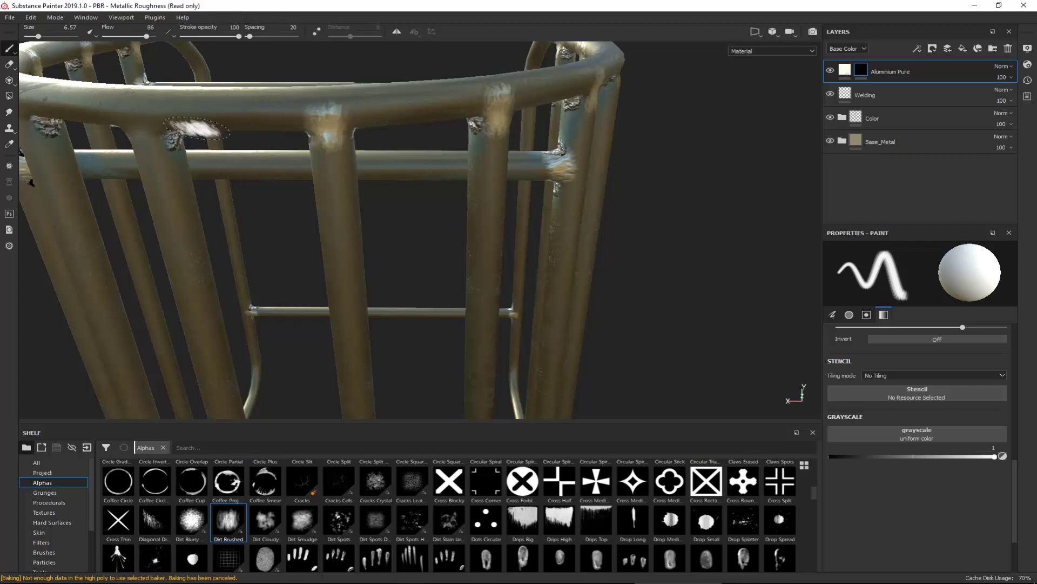
alt+drag(135, 141, 383, 145)
shift+right_drag(383, 145, 393, 143)
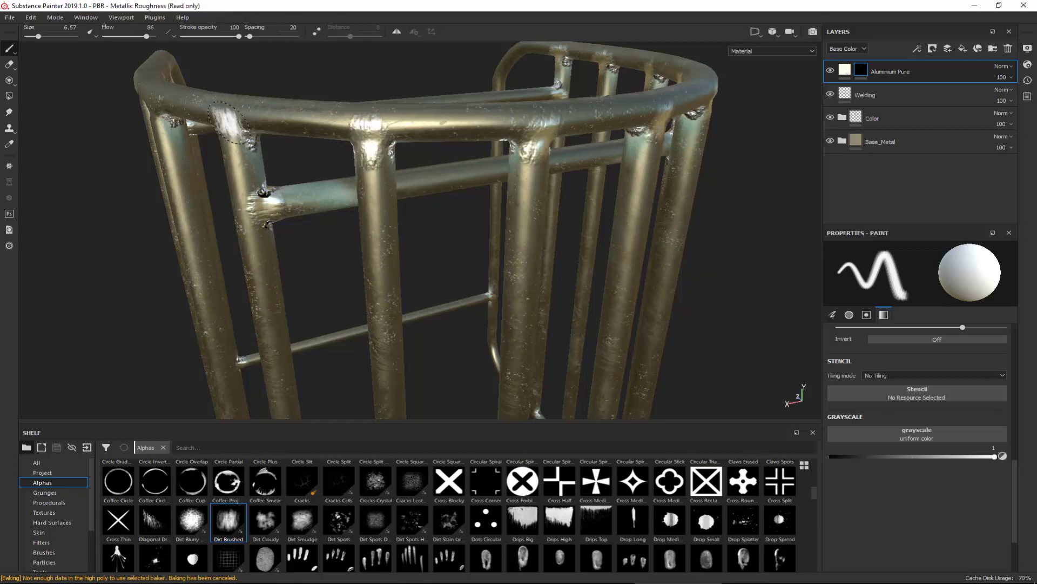
alt+drag(210, 136, 387, 140)
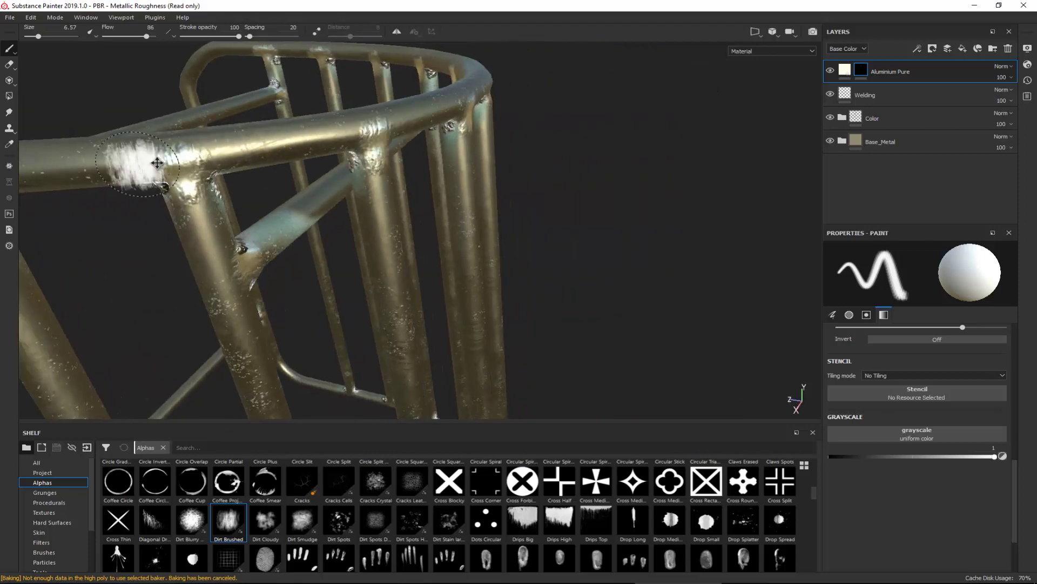
alt+drag(139, 164, 452, 144)
drag(223, 165, 233, 179)
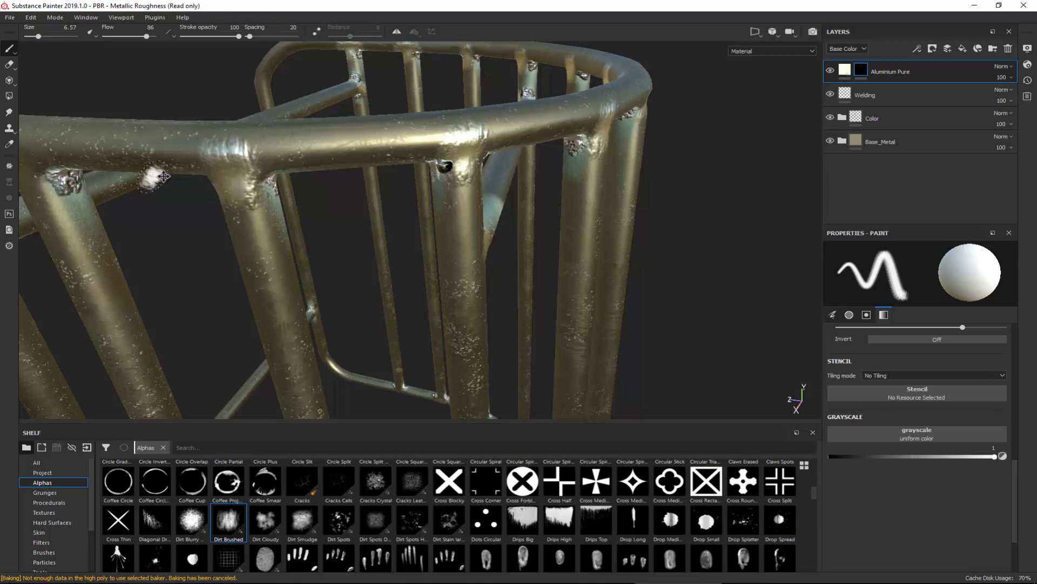
alt+drag(163, 176, 491, 154)
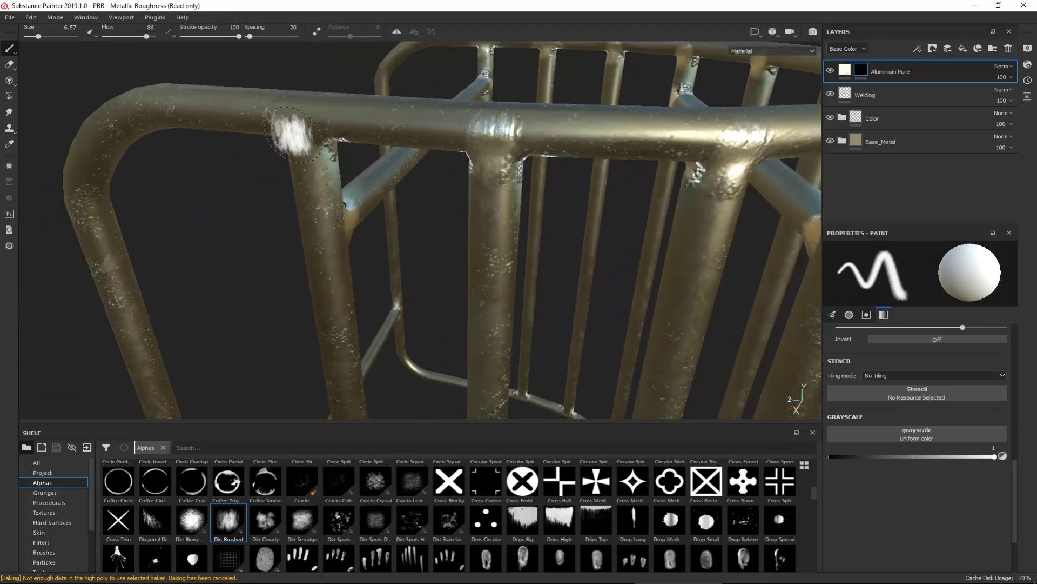
Step: Paint aluminium patches at the lower ends of the first uprights where they join the bottom ring
alt+middle_drag(356, 197, 314, 30)
alt+middle_drag(378, 290, 376, 34)
scroll(398, 146, down, 4)
alt+middle_drag(412, 260, 389, 195)
alt+drag(376, 259, 389, 219)
scroll(388, 218, up, 4)
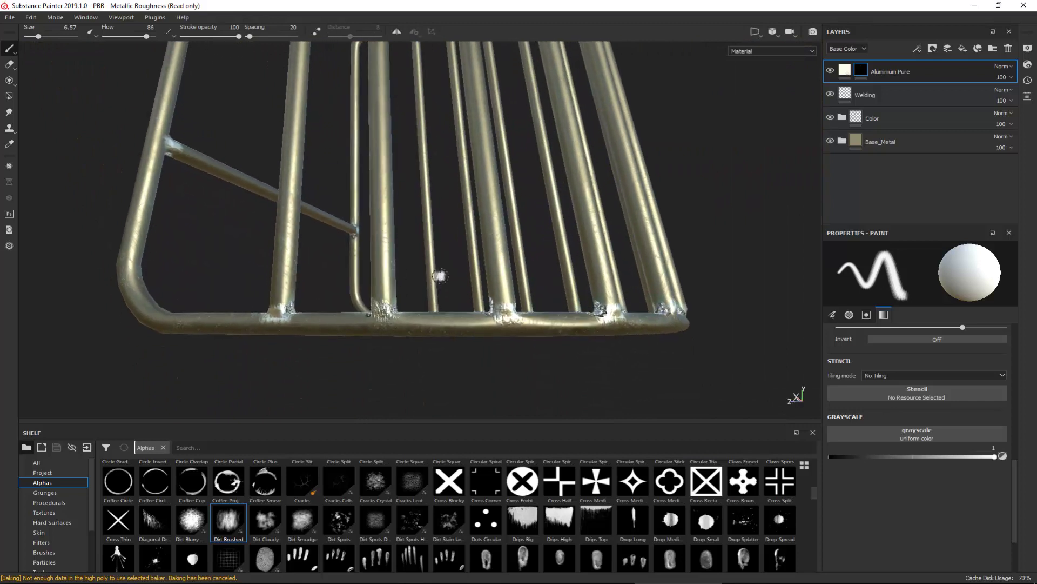
alt+middle_drag(440, 276, 265, 294)
alt+drag(174, 254, 323, 282)
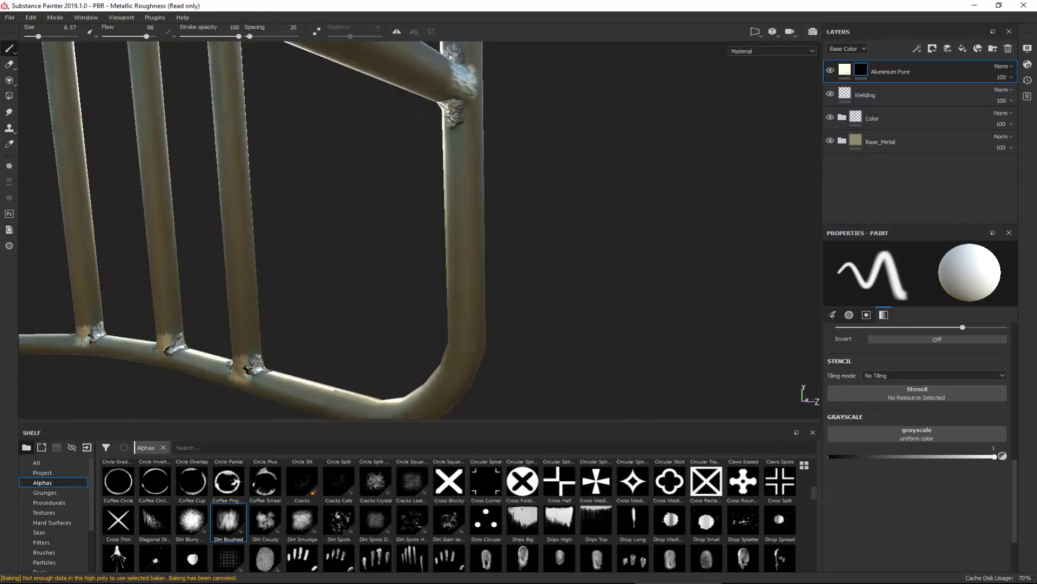
alt+middle_drag(357, 292, 384, 274)
mouse_move(384, 273)
alt+mouse_down()
mouse_move(209, 273)
mouse_move(402, 261)
mouse_move(521, 232)
alt+mouse_up()
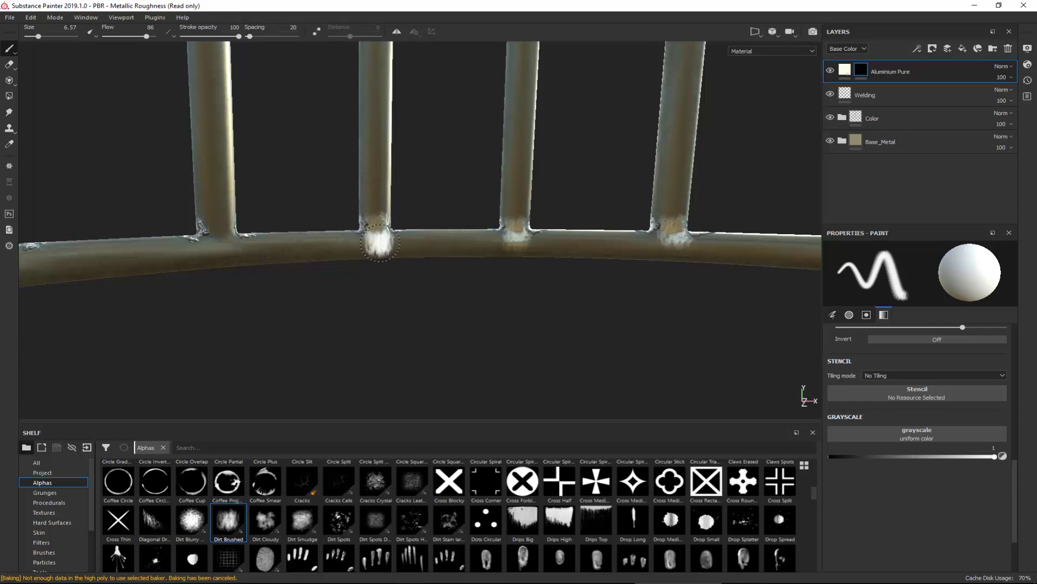
Step: Paint aluminium patches on the remaining bare upright joints along the bottom ring, ending at the thick upright
alt+drag(379, 242, 192, 250)
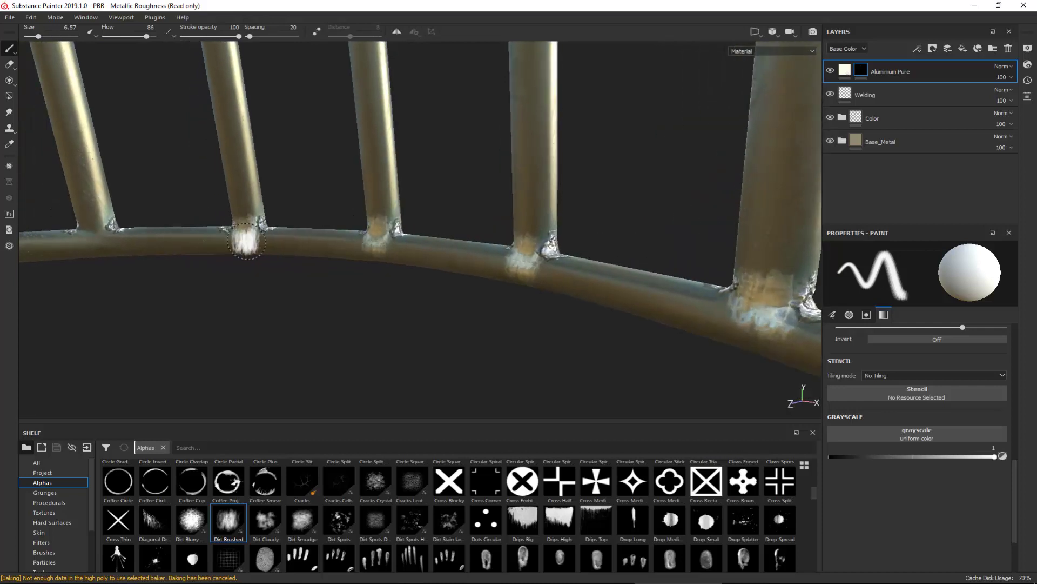
drag(89, 223, 99, 225)
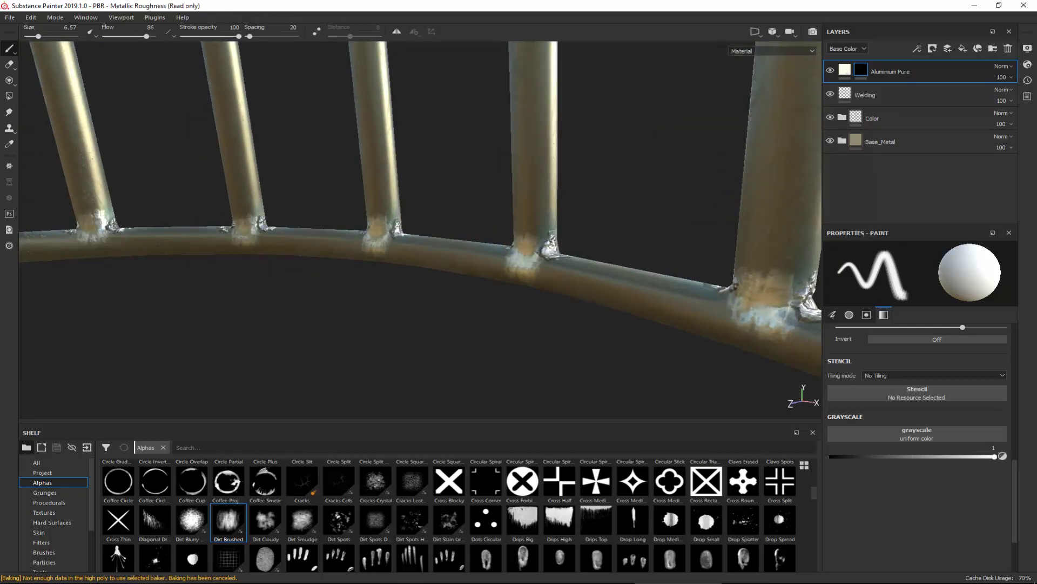
alt+drag(270, 263, 459, 248)
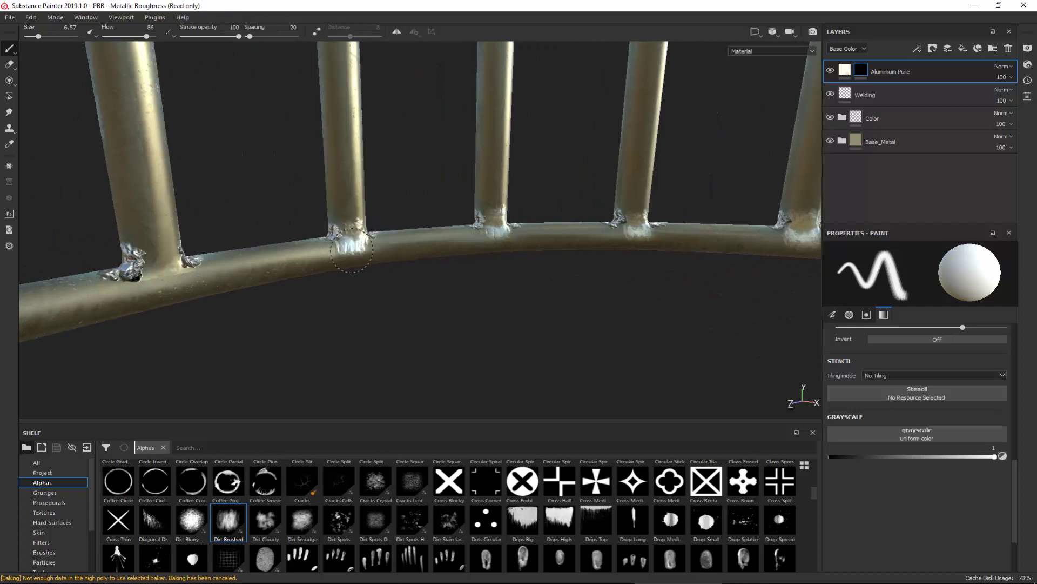
click(154, 264)
alt+right_drag(157, 293, 193, 111)
alt+middle_drag(198, 296, 446, 248)
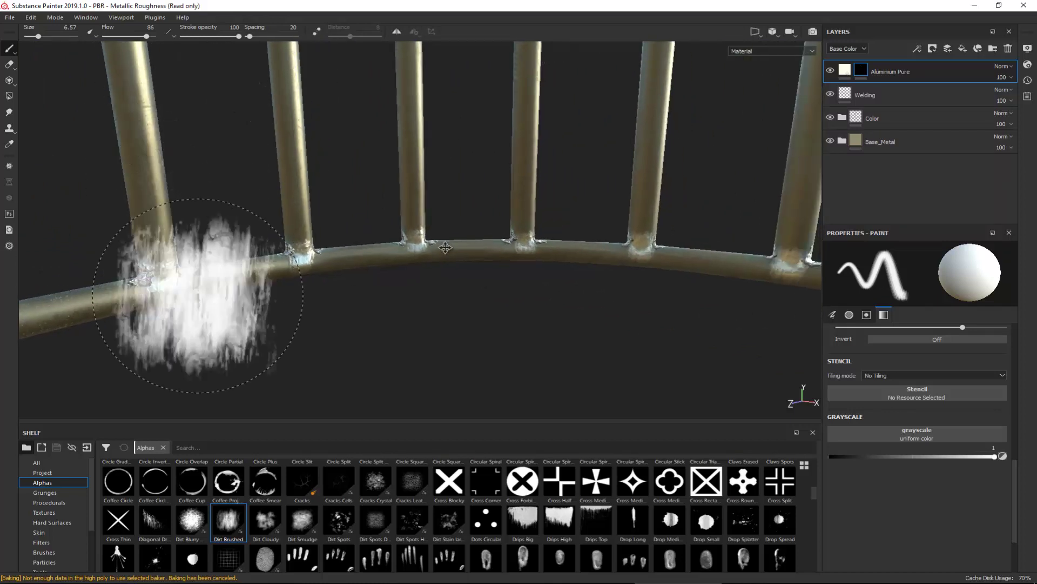
Step: Open the fill properties of the Aluminium Pure layer and frame a top ring joint up close
mouse_move(445, 248)
alt+mouse_down()
mouse_move(427, 199)
mouse_move(431, 134)
mouse_move(326, 245)
mouse_move(246, 268)
mouse_move(423, 294)
mouse_move(405, 241)
mouse_move(292, 184)
mouse_move(371, 169)
mouse_move(381, 178)
mouse_move(359, 185)
mouse_move(353, 305)
mouse_move(354, 162)
mouse_move(261, 130)
mouse_move(113, 116)
mouse_move(30, 125)
mouse_move(1, 141)
alt+mouse_up()
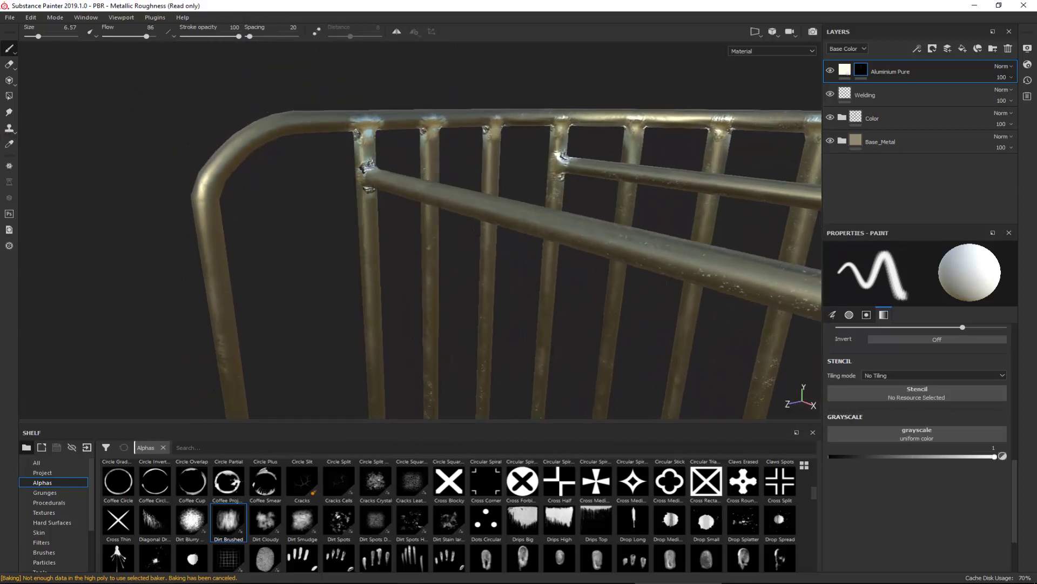
mouse_move(366, 156)
alt+mouse_down()
mouse_move(585, 169)
mouse_move(780, 156)
alt+mouse_up()
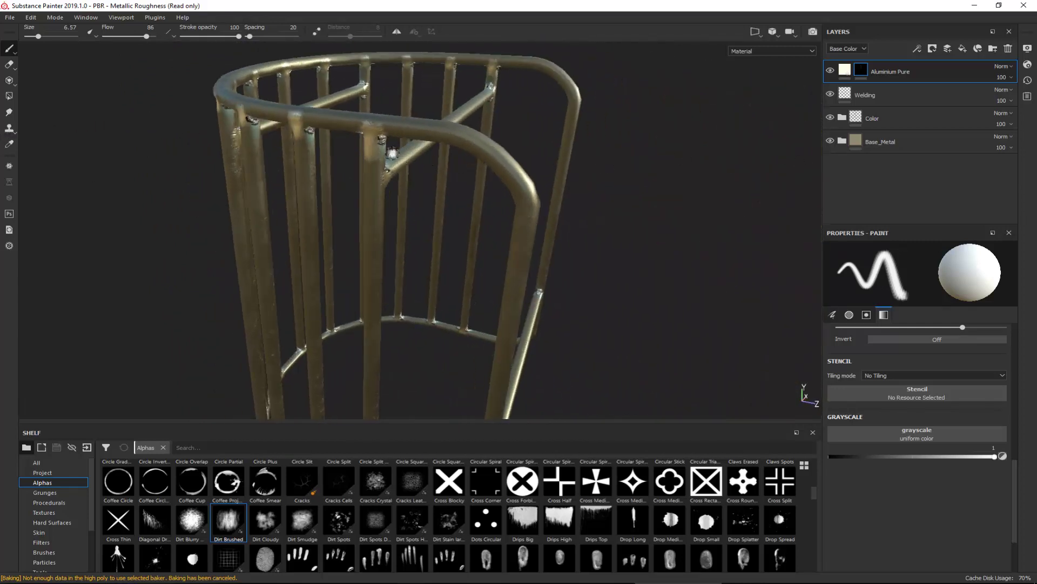
alt+right_drag(393, 153, 785, 189)
click(846, 72)
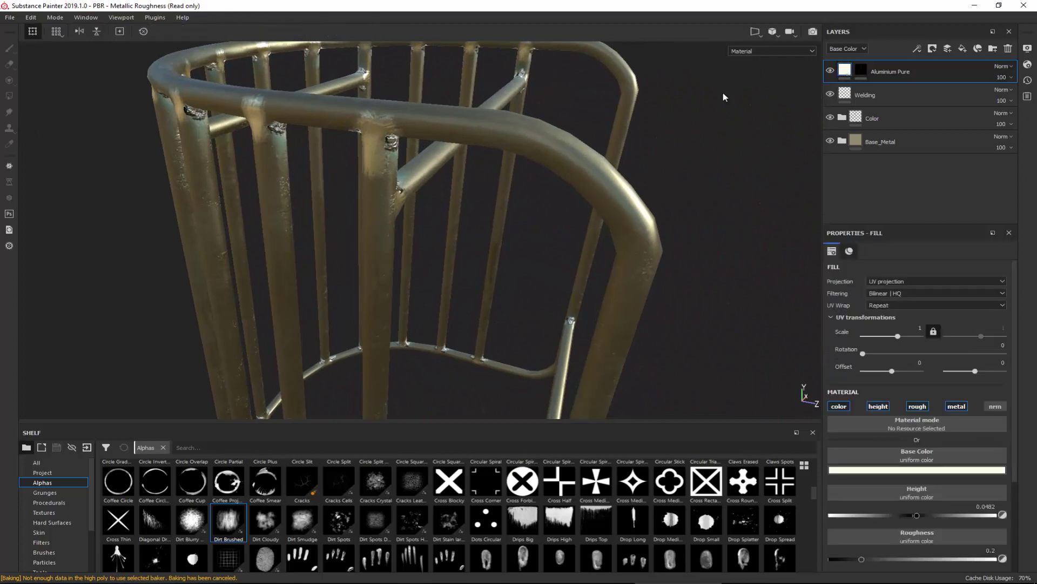
alt+right_drag(431, 125, 474, 338)
alt+drag(475, 338, 660, 220)
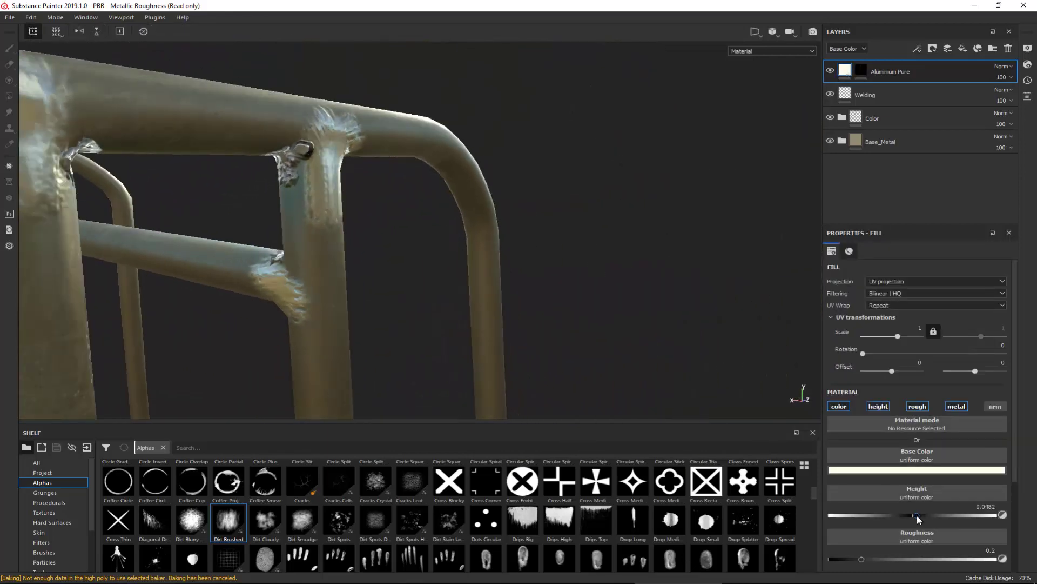
Step: Try a raised height of 0.2026 on the Aluminium Pure fill and inspect the joint patches
drag(917, 515, 929, 514)
alt+drag(519, 152, 387, 273)
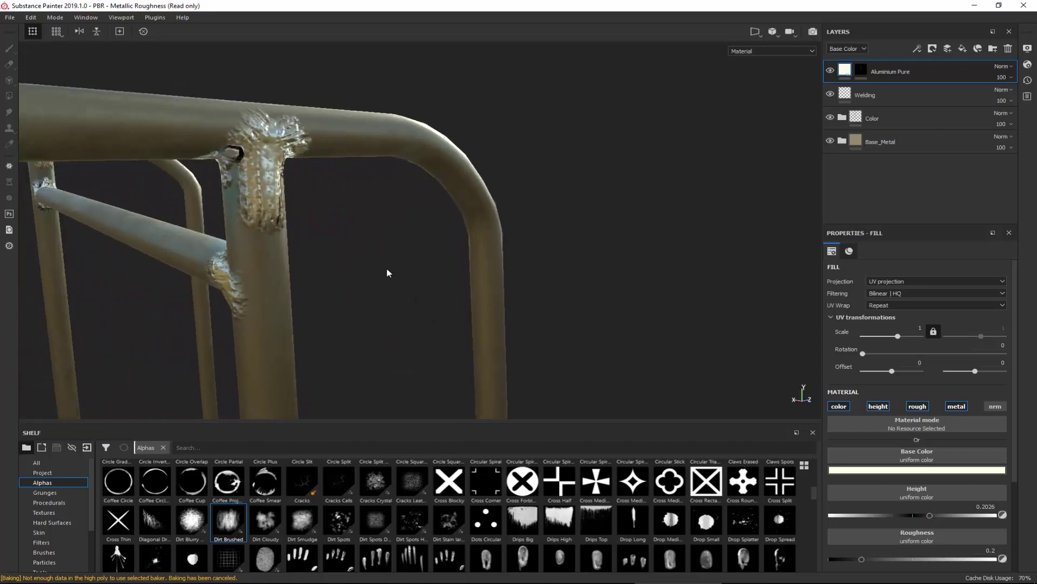
scroll(506, 232, up, 3)
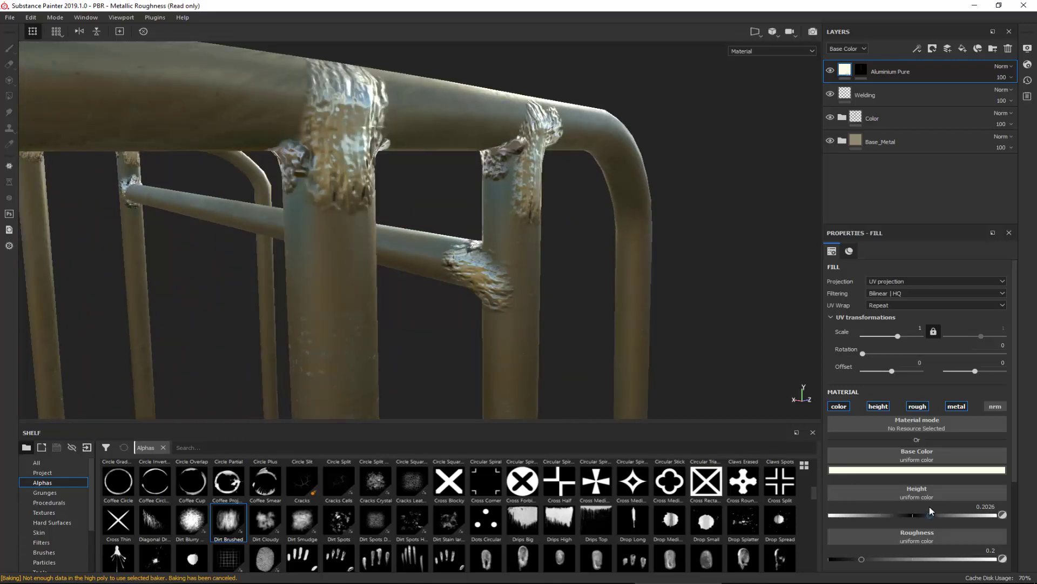
Step: Set the Aluminium Pure fill's height to about -0.0675 so the patches sit slightly recessed in the tubes
drag(926, 515, 894, 516)
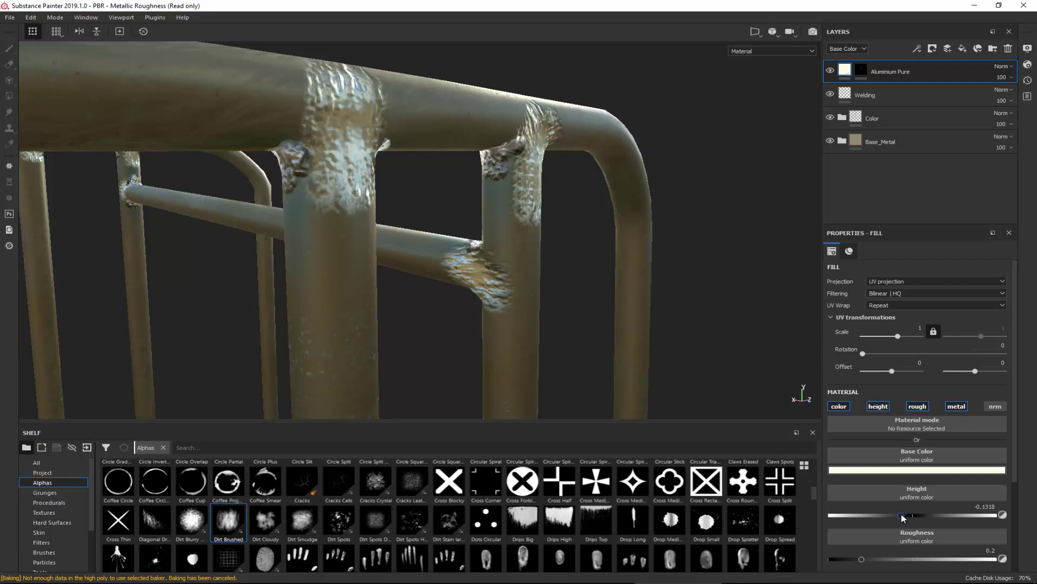
drag(904, 517, 908, 517)
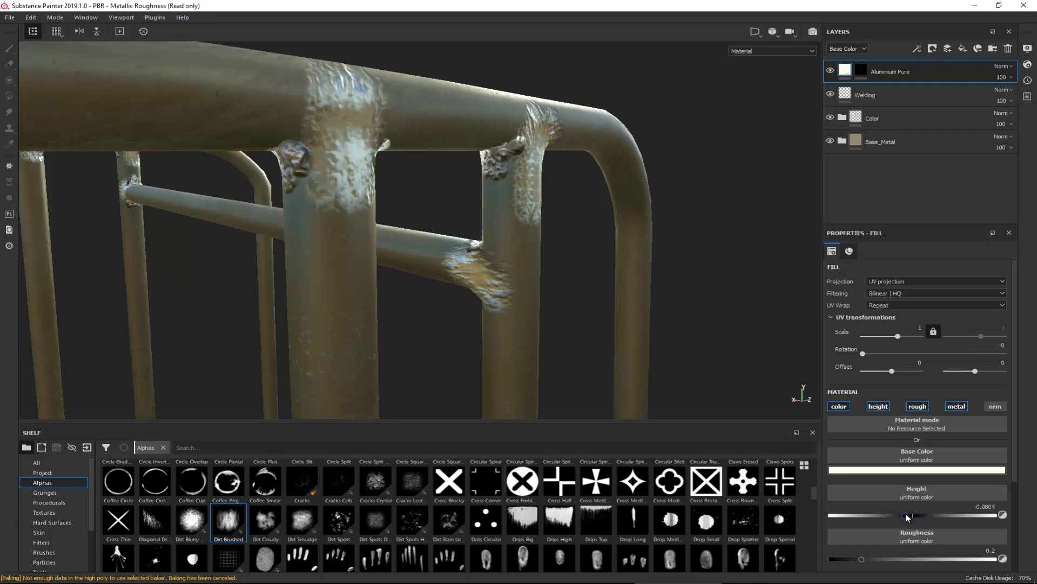
alt+drag(548, 220, 350, 202)
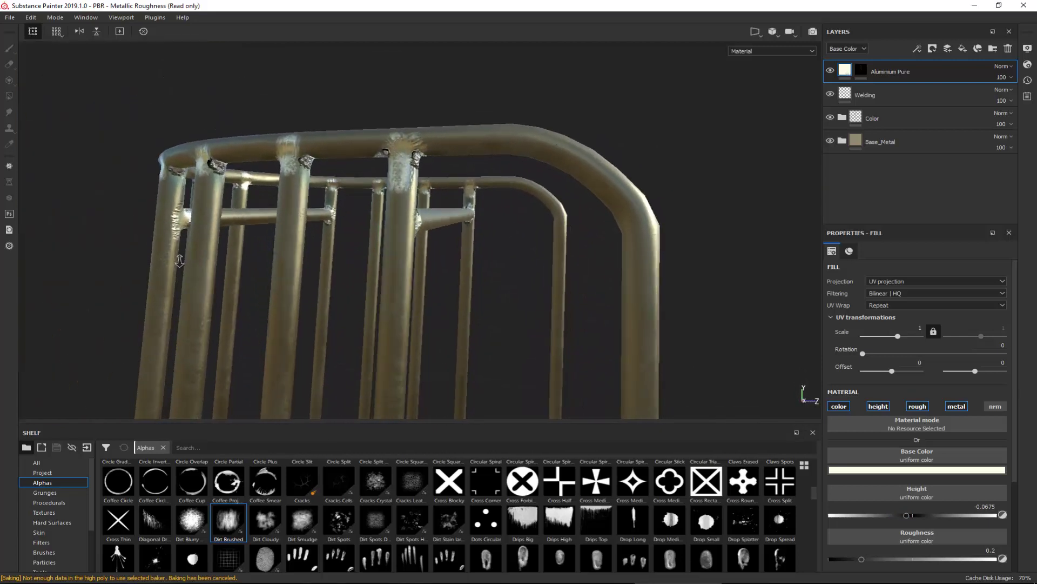
Step: Examine the recessed aluminium patches and welds on the frame joints up close, and the stool as a whole
alt+right_drag(350, 202, 279, 345)
alt+middle_drag(196, 219, 500, 233)
alt+right_drag(311, 207, 333, 310)
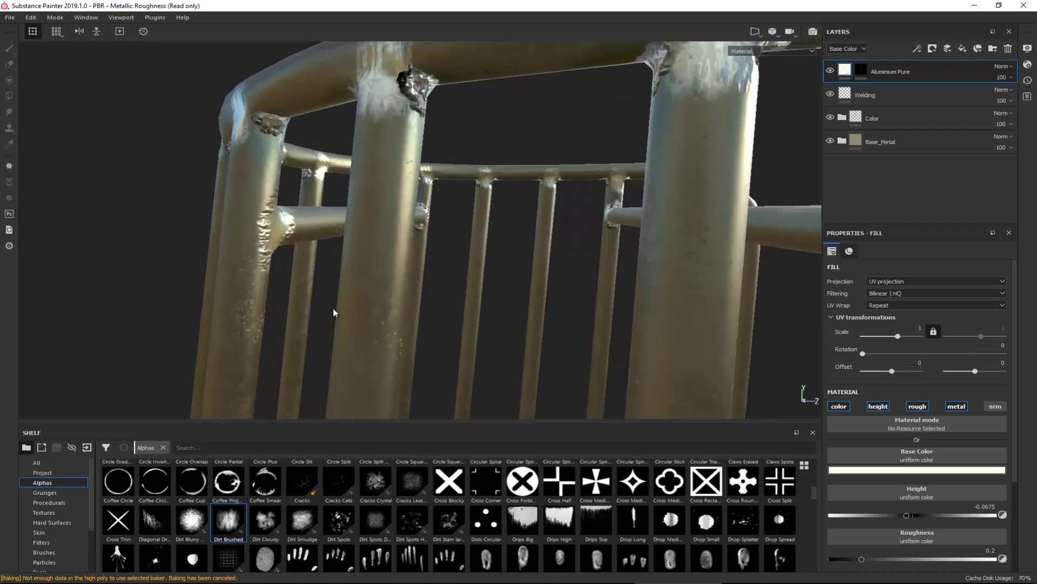
alt+drag(319, 233, 266, 256)
alt+right_drag(267, 257, 328, 129)
alt+middle_drag(411, 232, 347, 229)
alt+right_drag(347, 229, 320, 118)
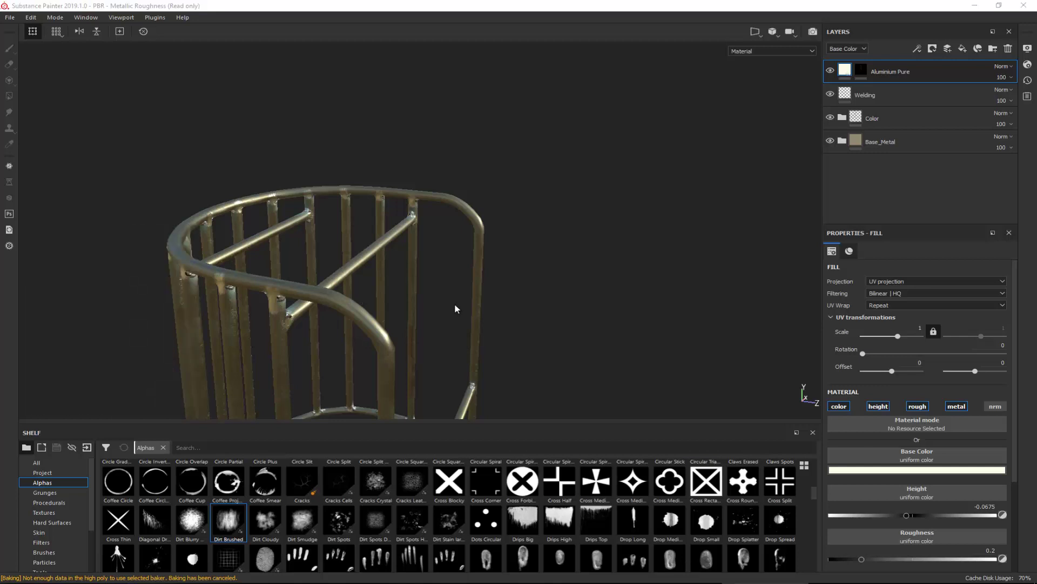
alt+drag(455, 303, 387, 218)
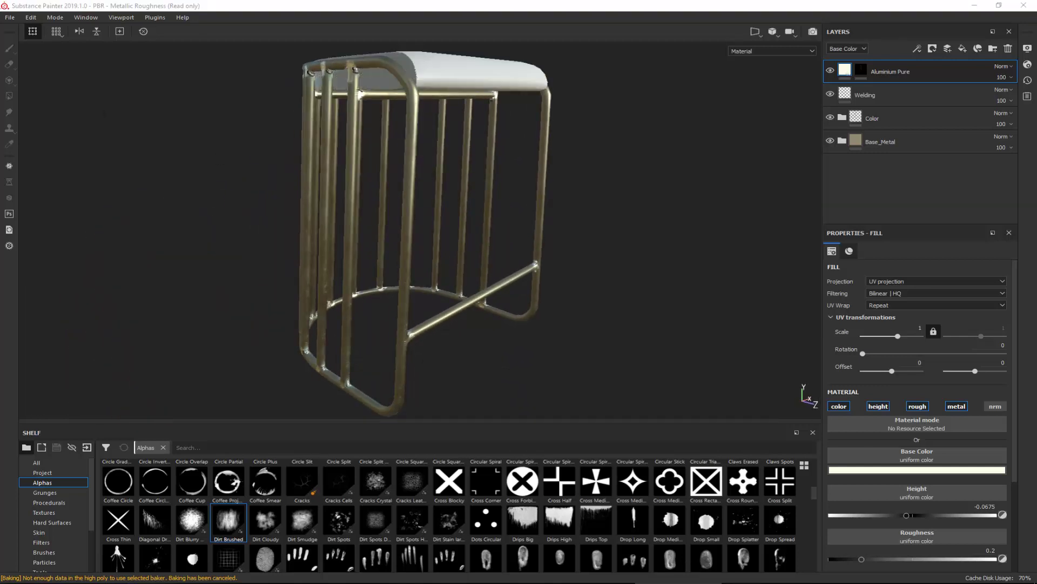
alt+drag(269, 112, 299, 242)
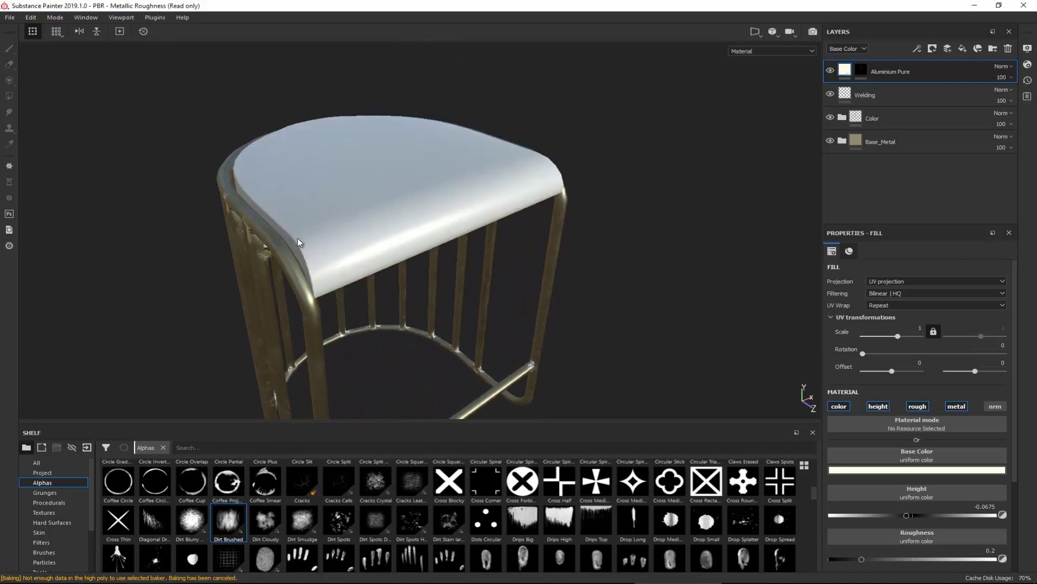
Step: Make the Seat texture set active for editing and put the texture set list away
drag(93, 53, 105, 62)
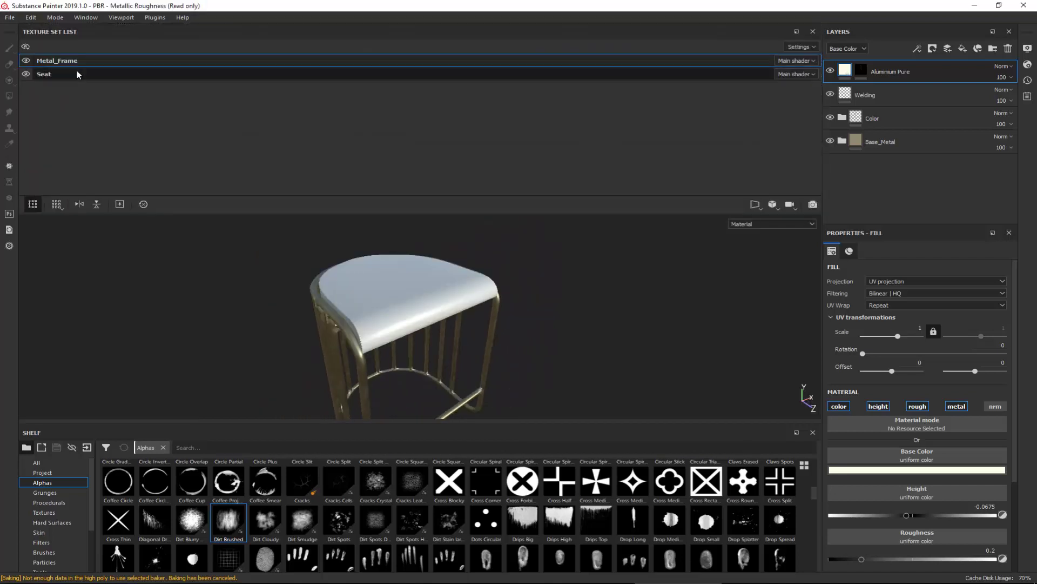
click(63, 72)
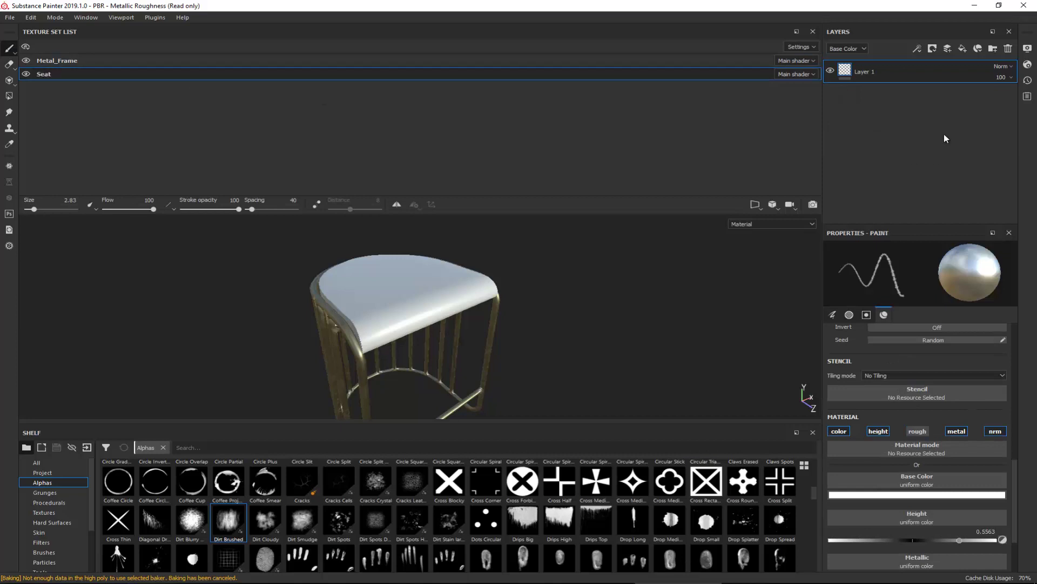
key(t)
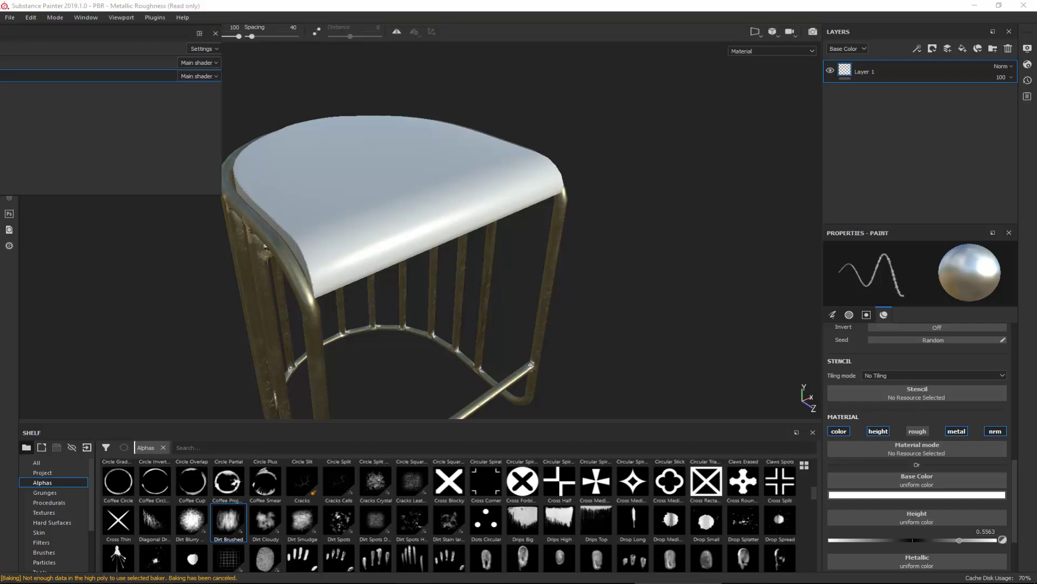
drag(0, 99, 25, 99)
key(t)
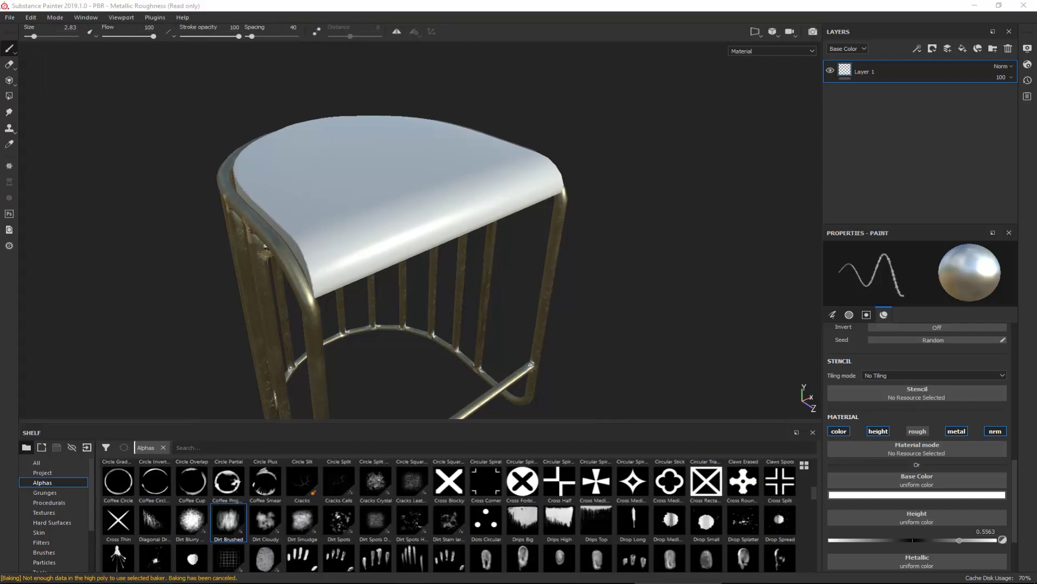
Step: Apply the Leather Fine Aged smart material to the seat and delete the empty Layer 1
mouse_move(344, 194)
alt+middle_down()
mouse_move(348, 211)
mouse_move(361, 179)
alt+middle_up()
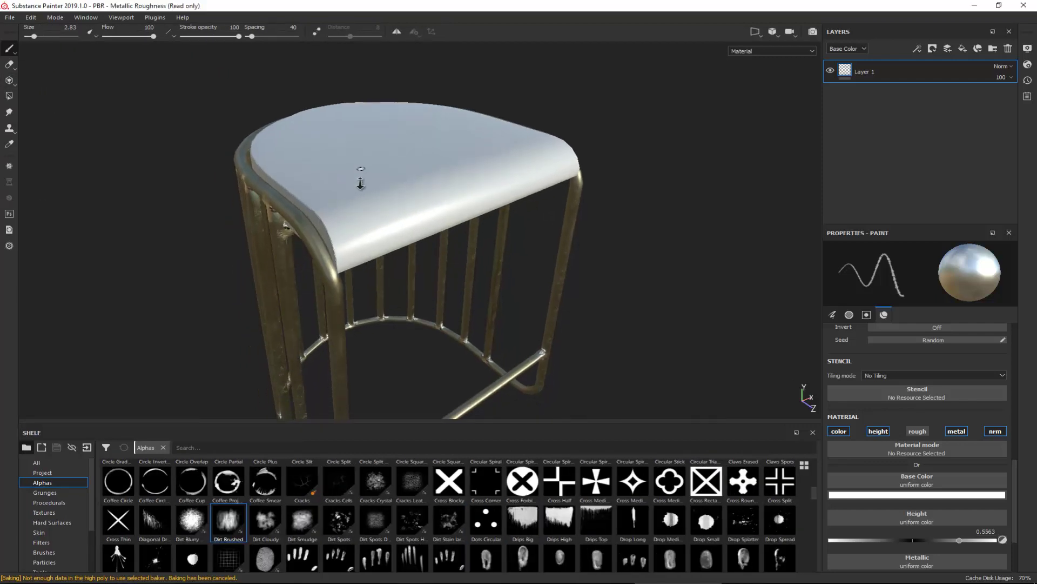
alt+right_drag(361, 180, 348, 253)
alt+drag(349, 254, 329, 219)
key(alt+Tab)
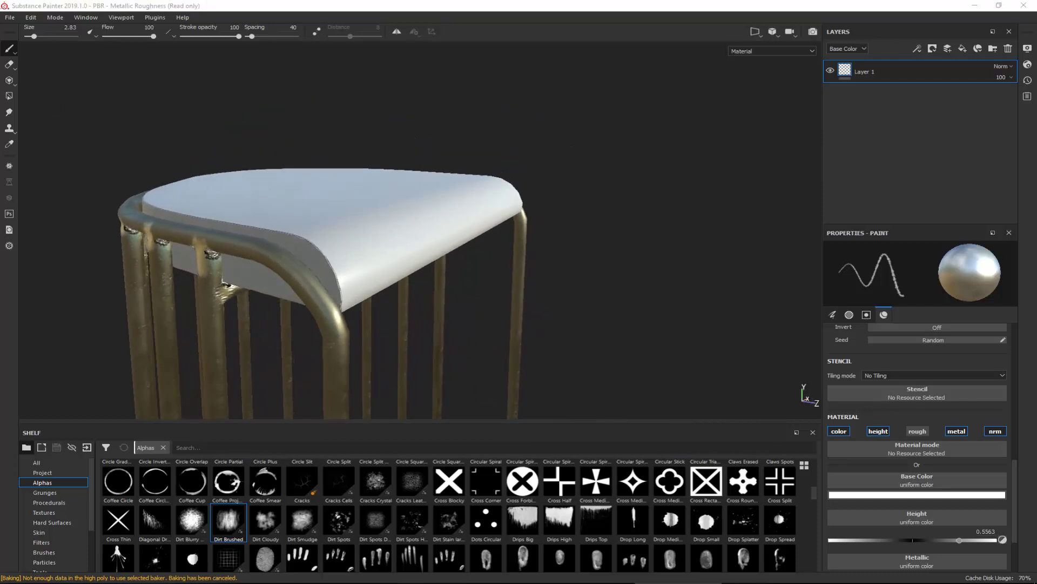
alt+right_drag(328, 227, 342, 390)
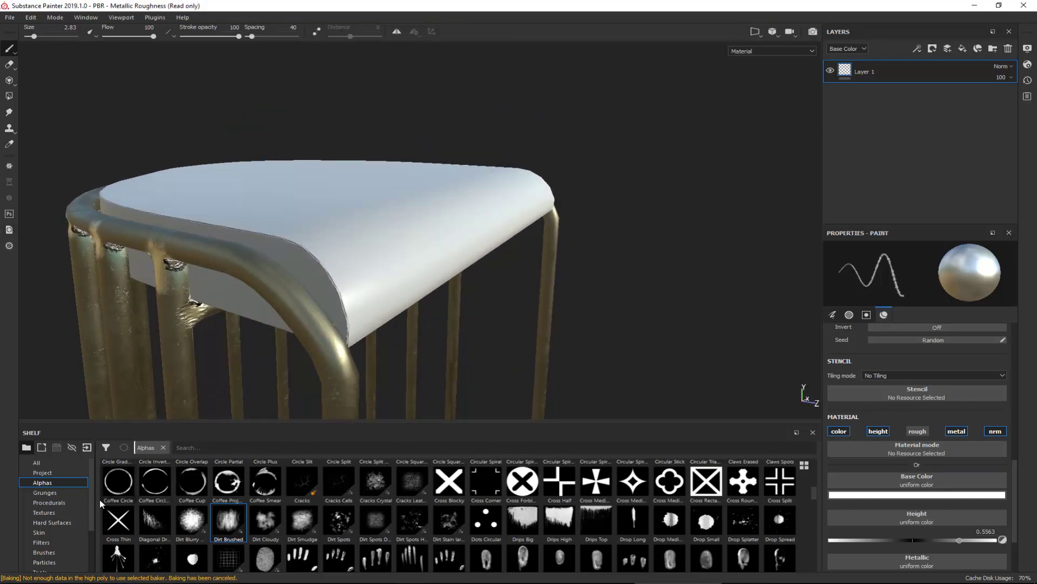
scroll(67, 543, down, 2)
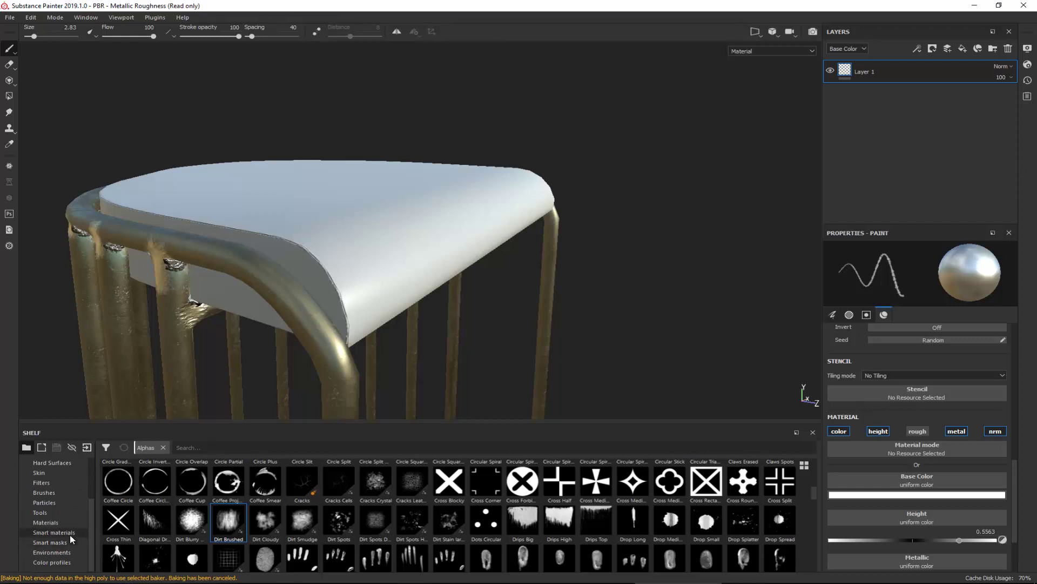
click(70, 533)
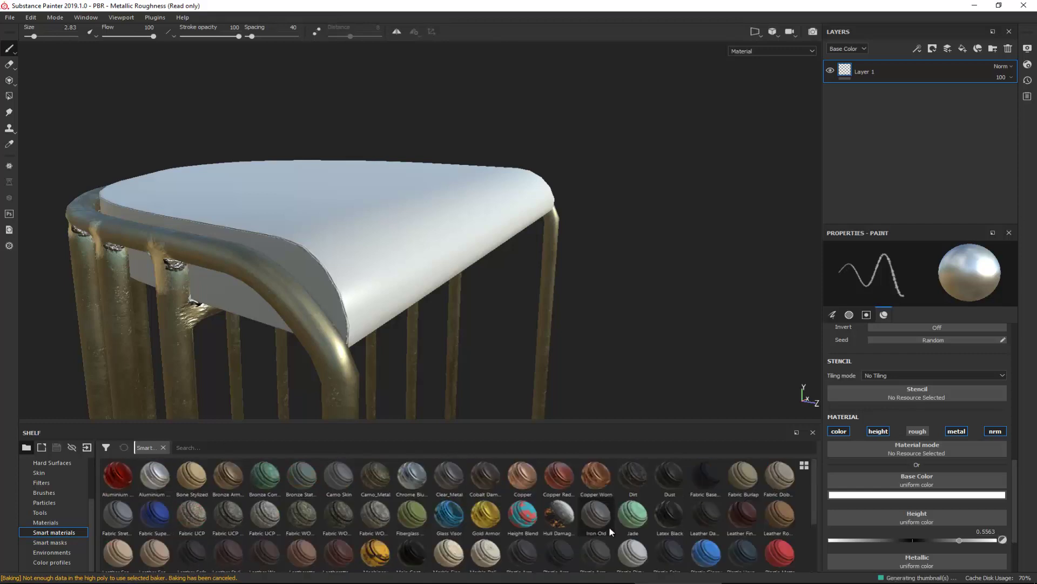
mouse_move(744, 524)
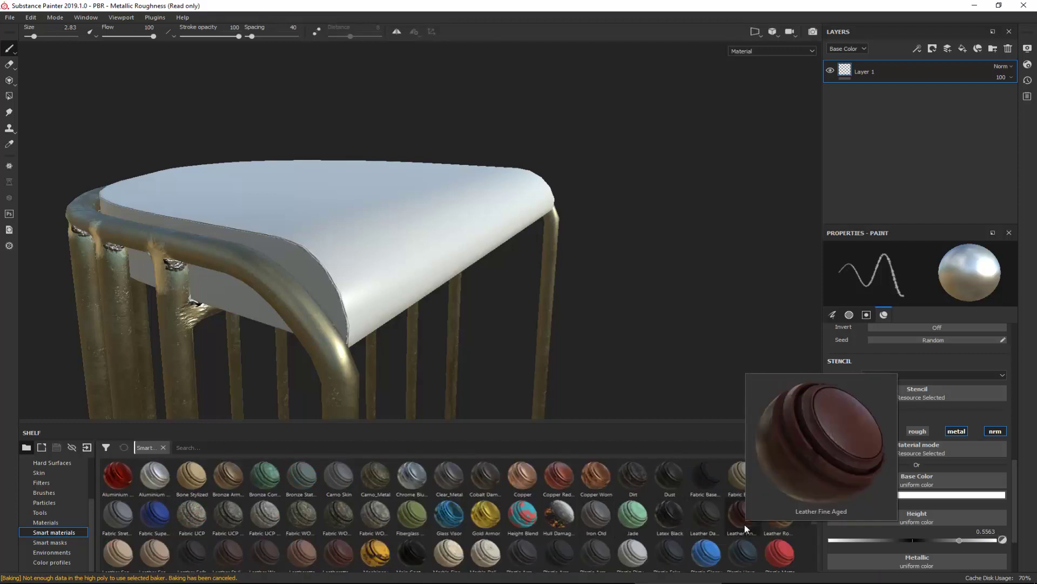
drag(744, 524, 899, 153)
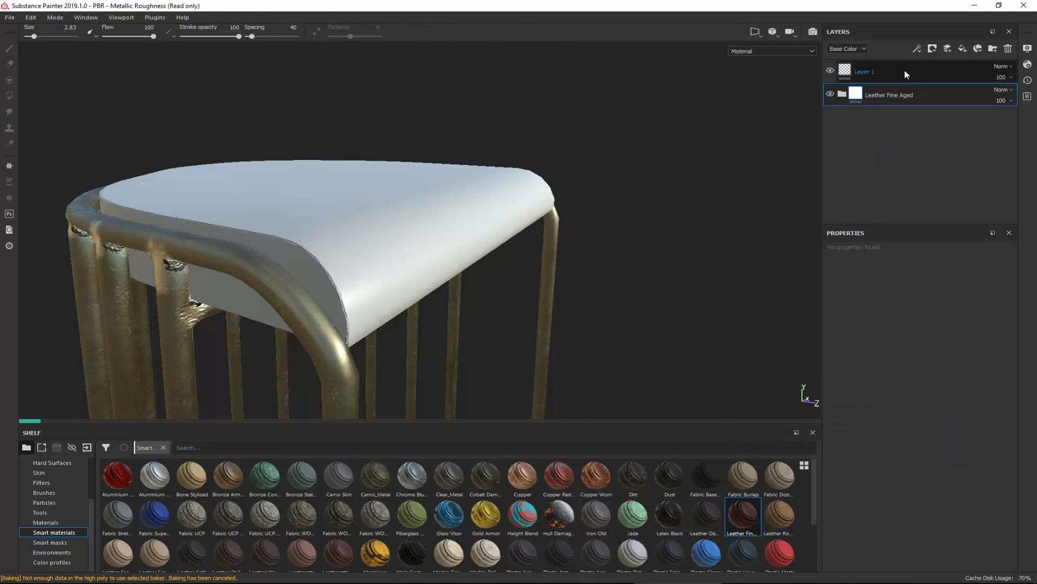
click(876, 76)
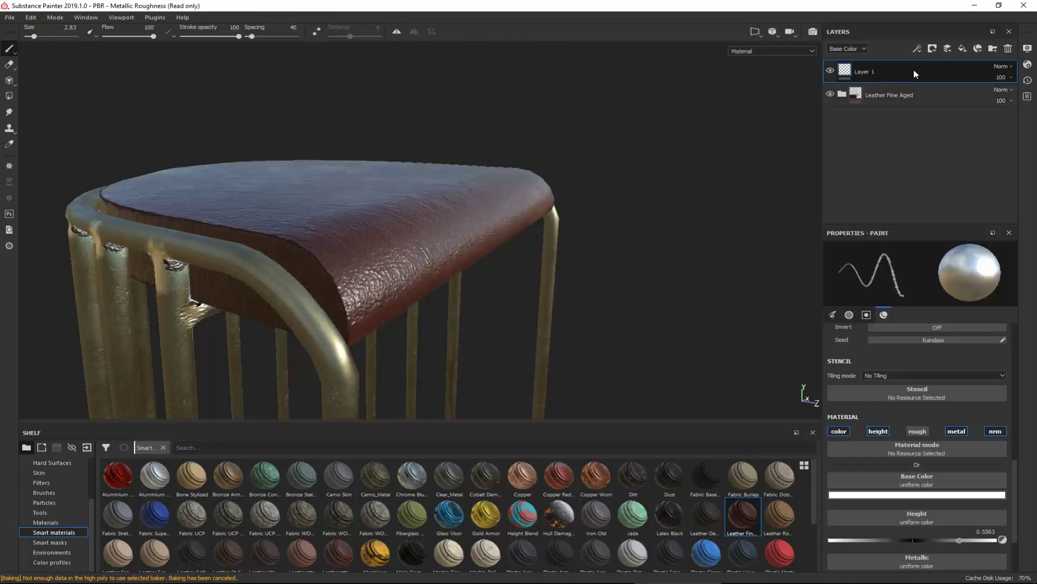
click(1008, 48)
Step: Set the UV scale to 5 on both the Leather Color and Leather Pattern layers inside Leather Fine Aged
alt+drag(479, 135, 389, 184)
click(841, 71)
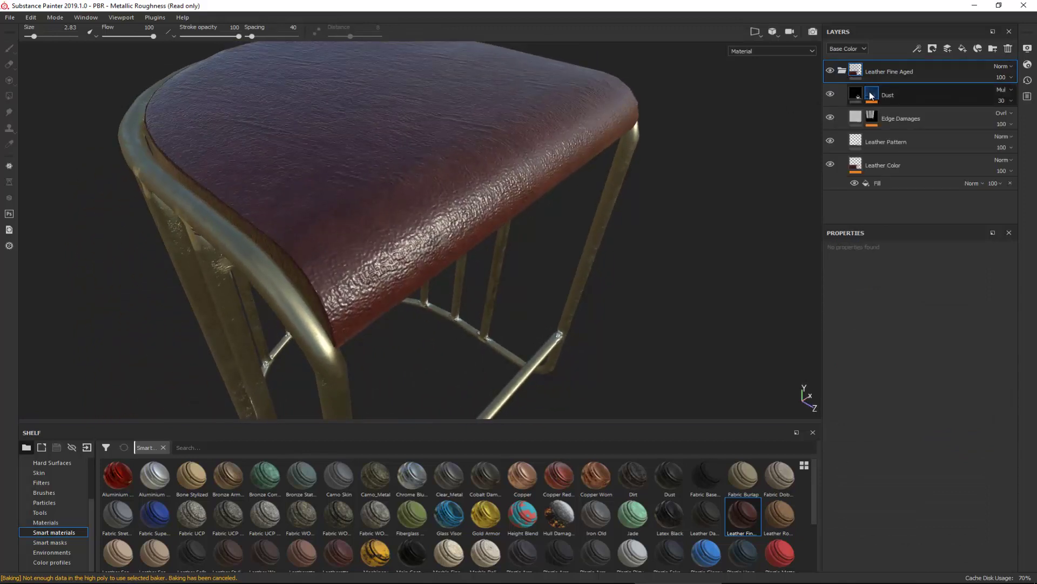
click(903, 168)
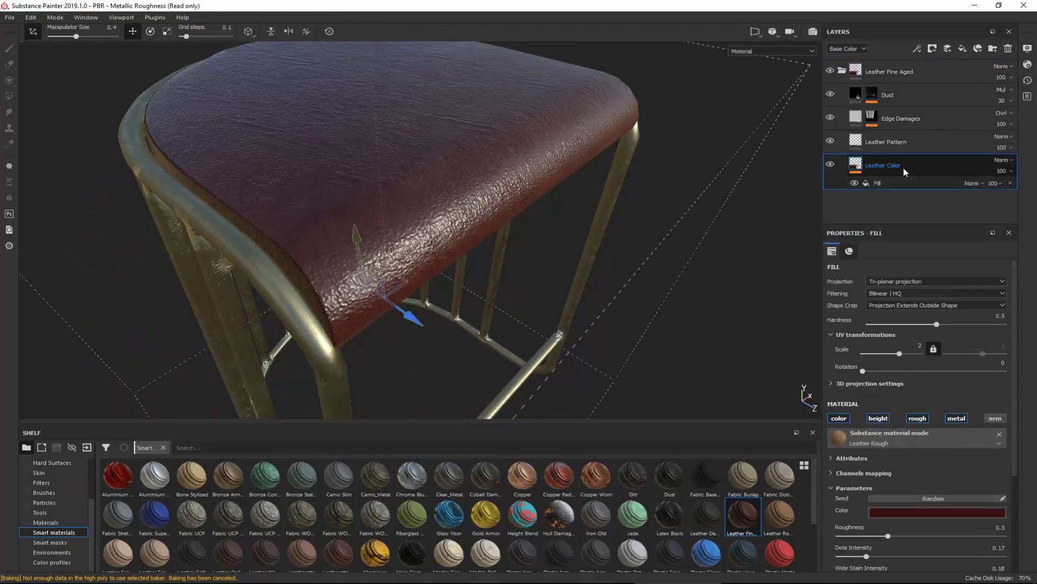
click(920, 344)
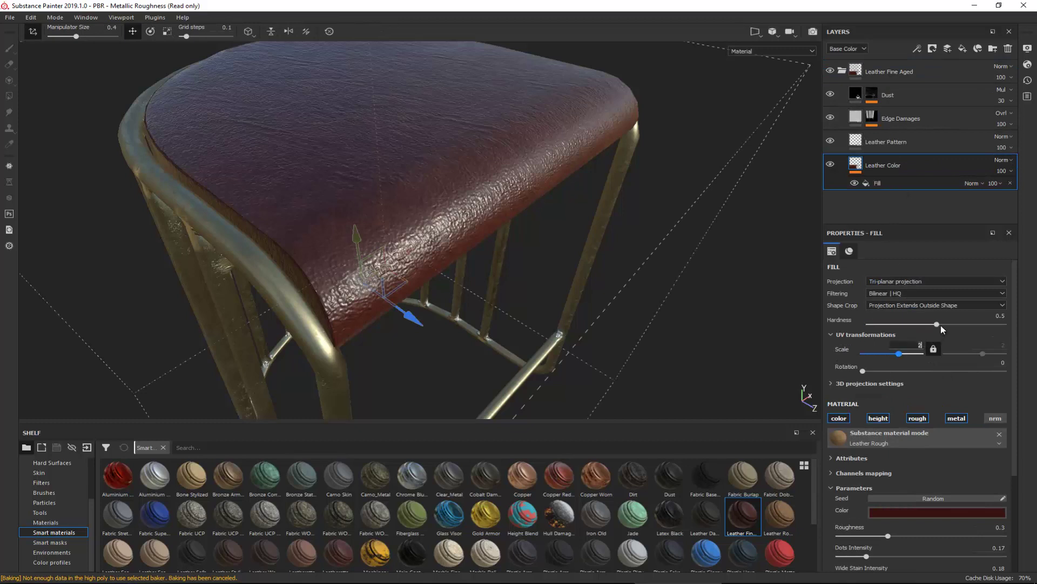
text(5)
key(Return)
click(905, 144)
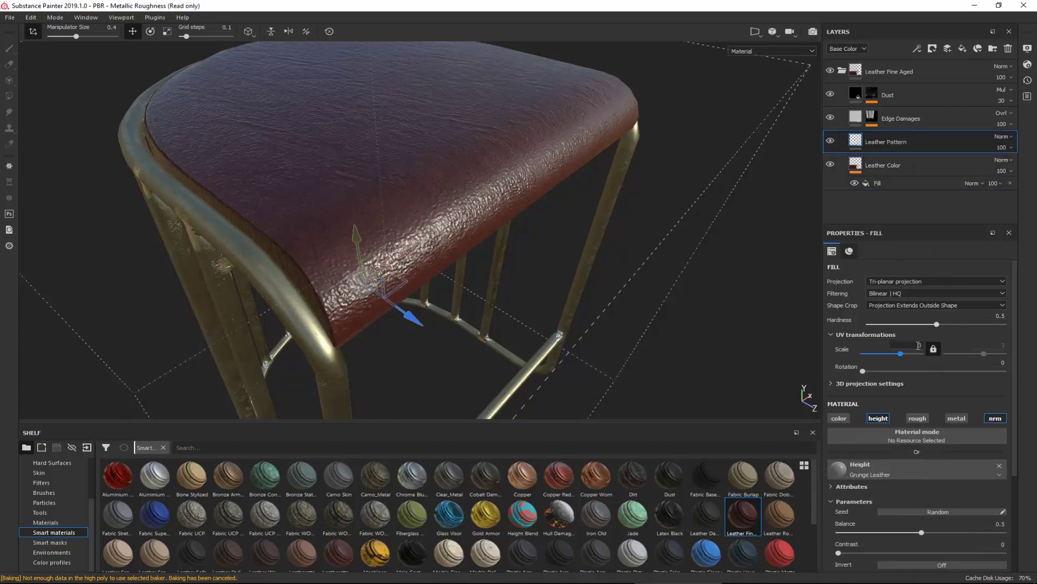
text(5)
key(Return)
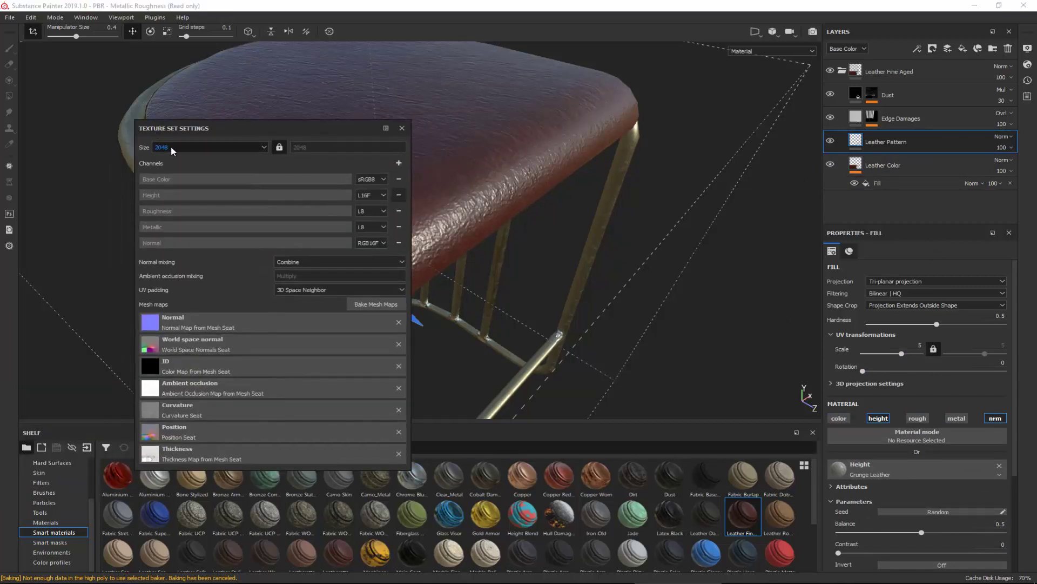
Step: Set the Seat texture set's size to 4096 and inspect the leather grain at the front edge
click(173, 148)
click(172, 190)
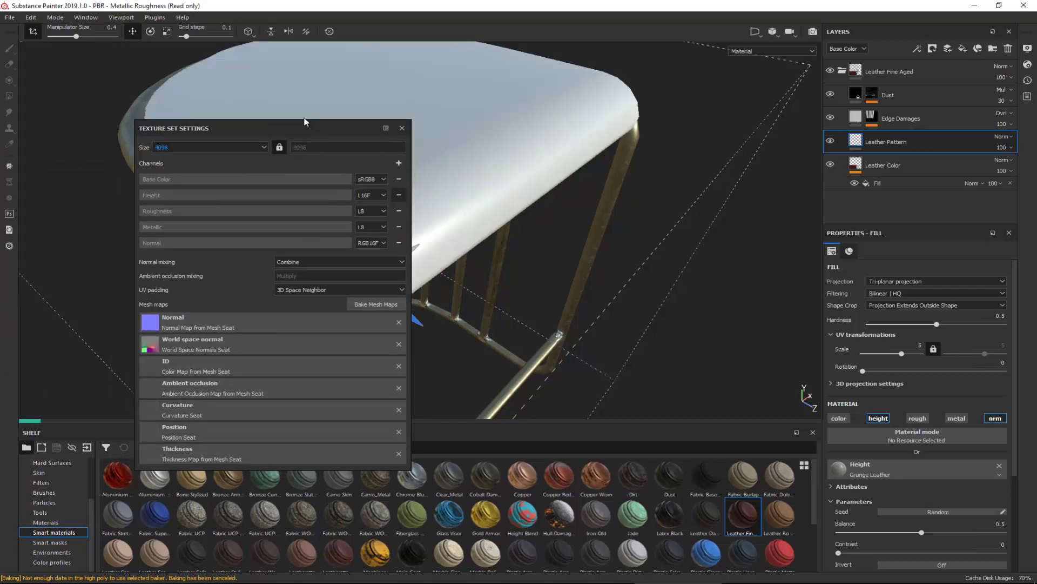
drag(296, 127, 291, 128)
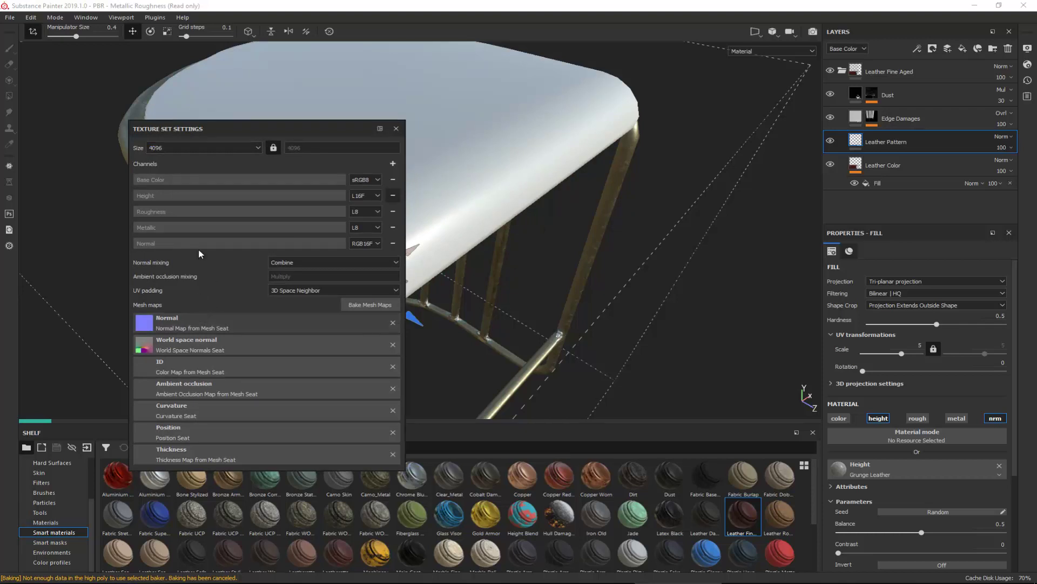
drag(243, 128, 0, 131)
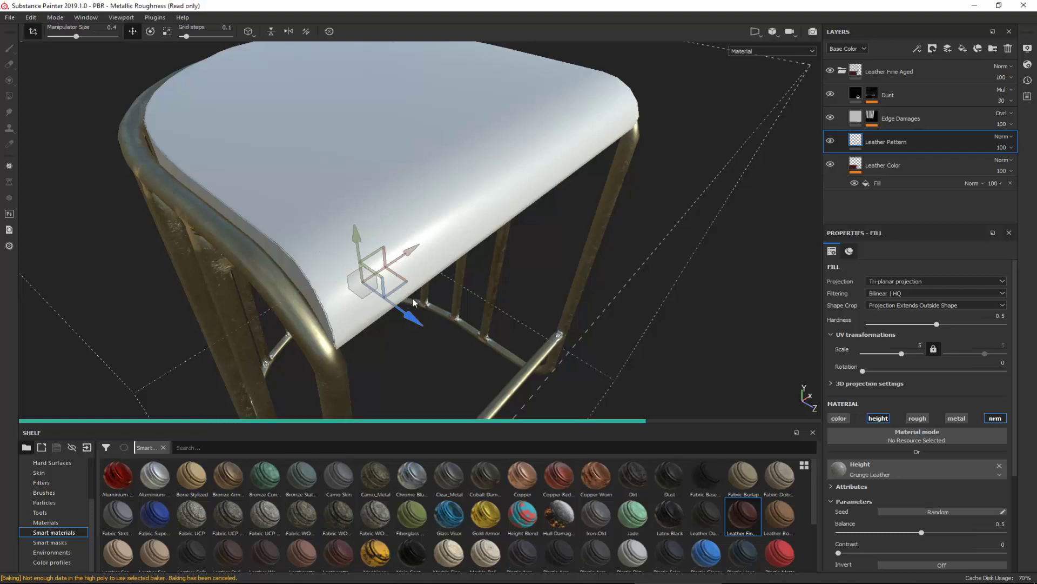
mouse_move(431, 290)
alt+mouse_down()
mouse_move(396, 267)
mouse_move(494, 277)
mouse_move(624, 261)
mouse_move(449, 291)
alt+mouse_up()
scroll(397, 266, up, 3)
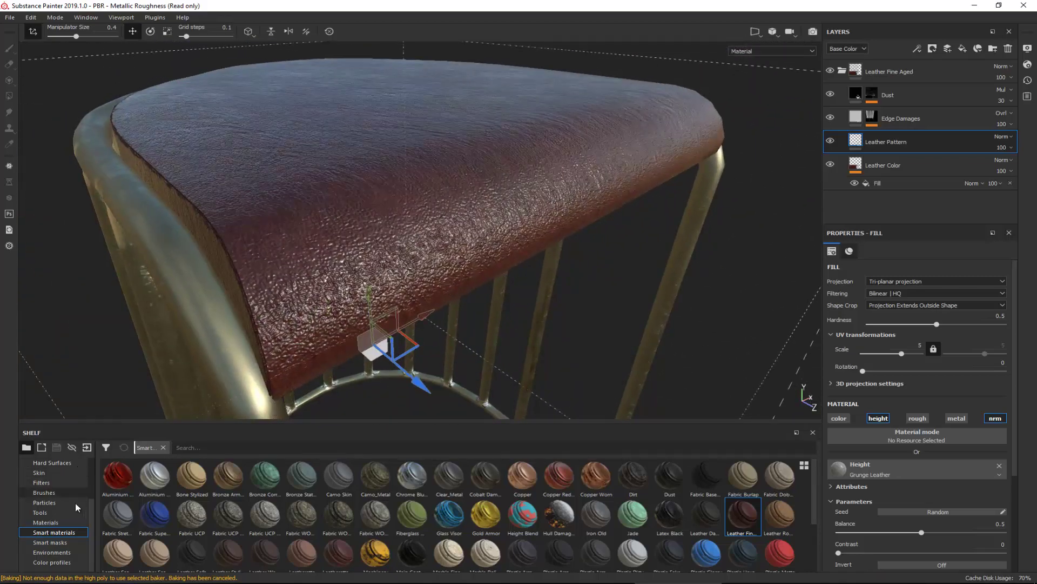
Step: Browse the regular materials, and collapse and hide the Leather Fine Aged folder
click(69, 523)
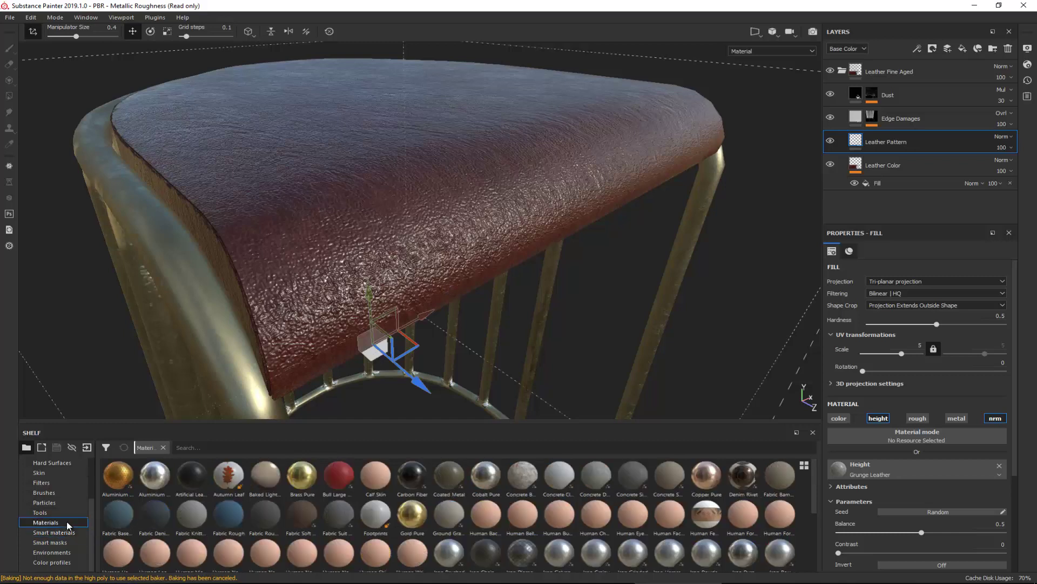
click(844, 72)
click(830, 70)
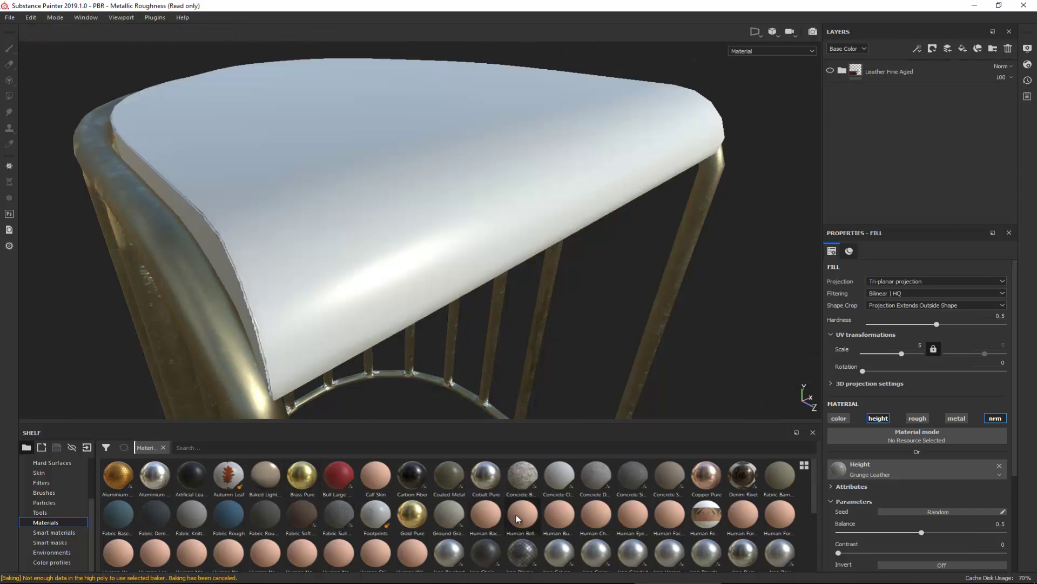
Step: Try the Leather Rough material on the seat and delete its layer
scroll(516, 514, down, 3)
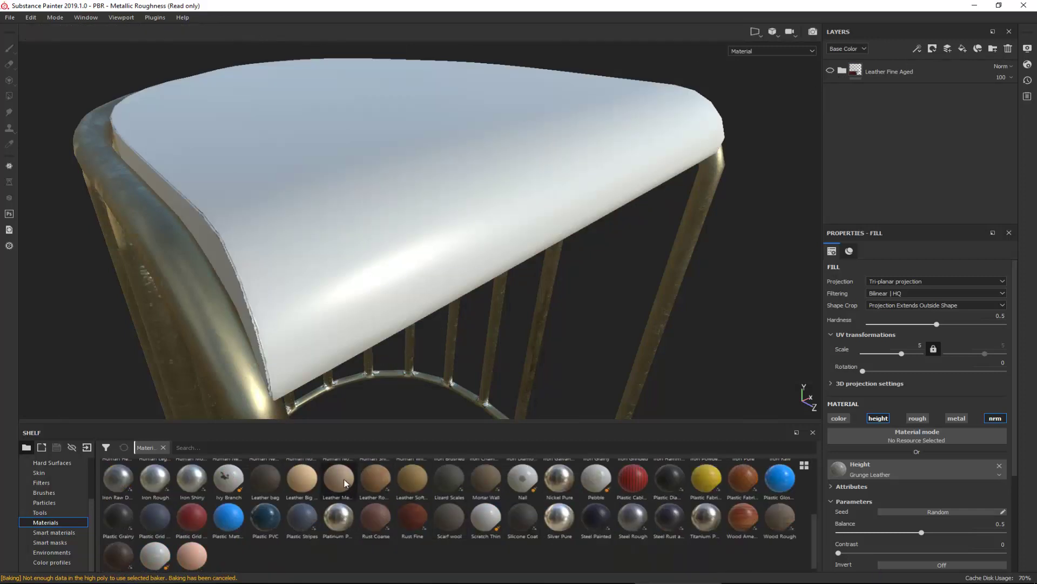
mouse_move(347, 483)
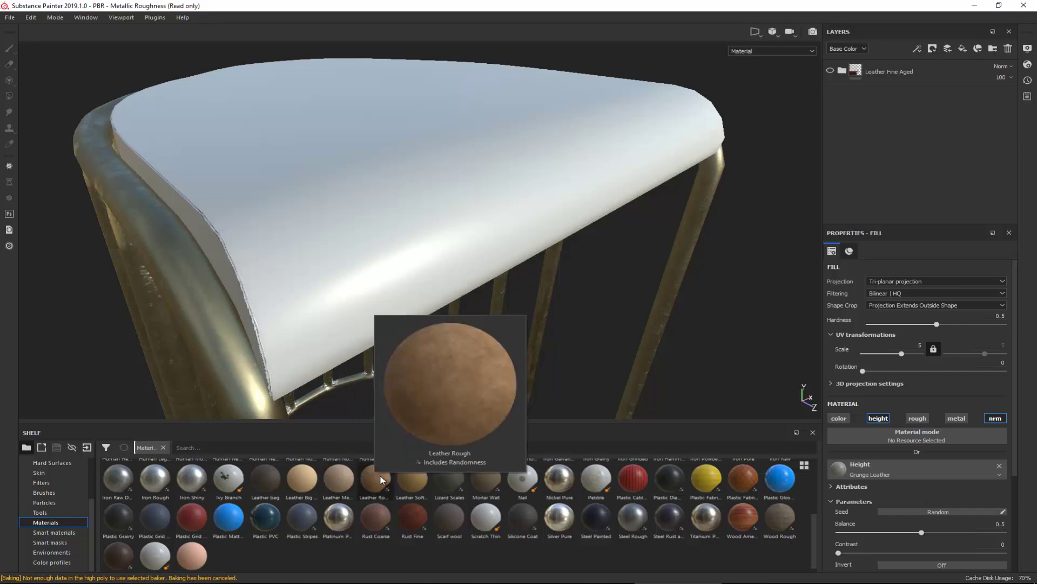
mouse_move(417, 477)
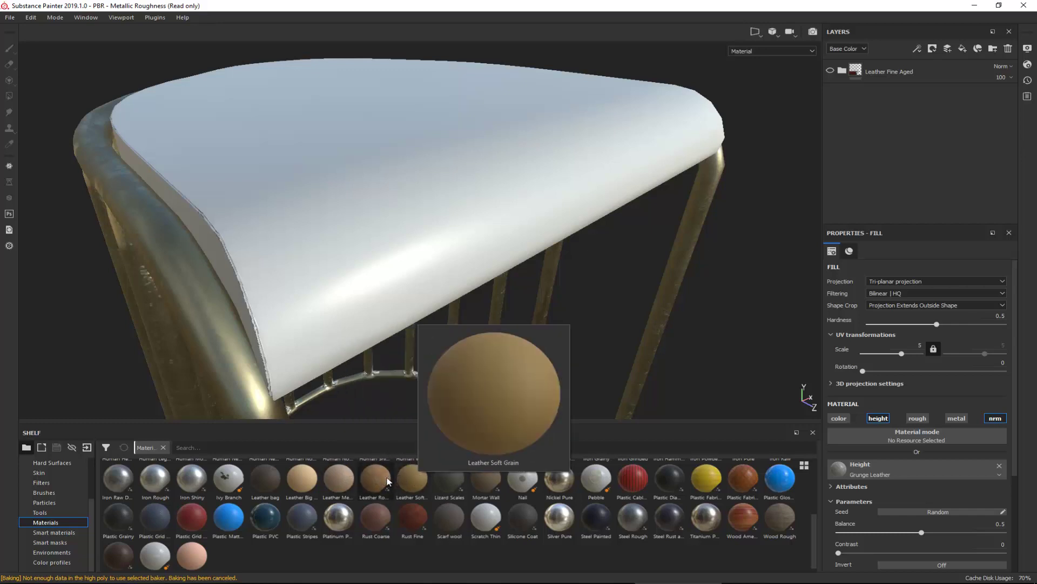
drag(377, 481, 963, 147)
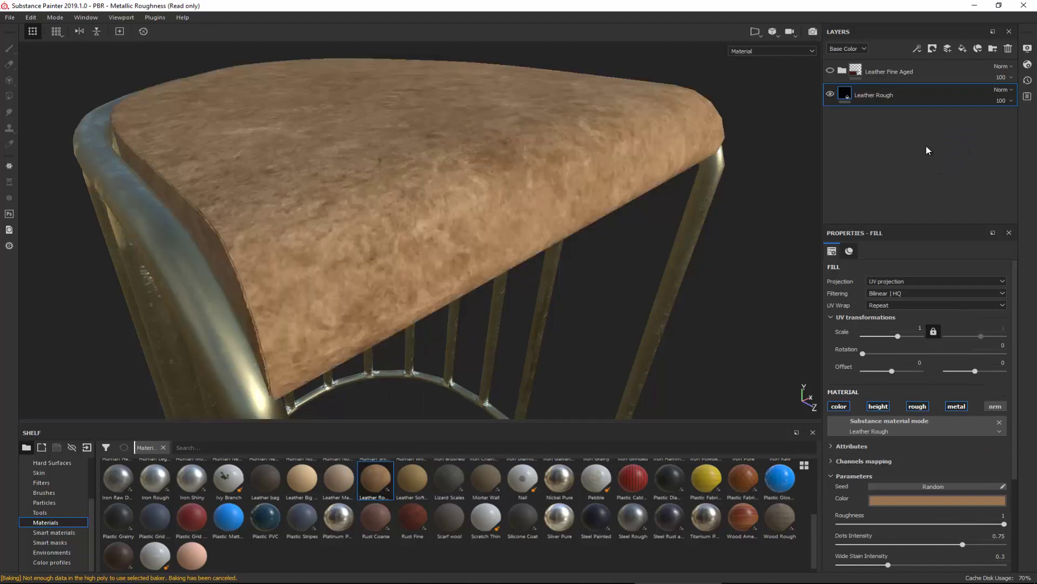
alt+drag(607, 147, 620, 156)
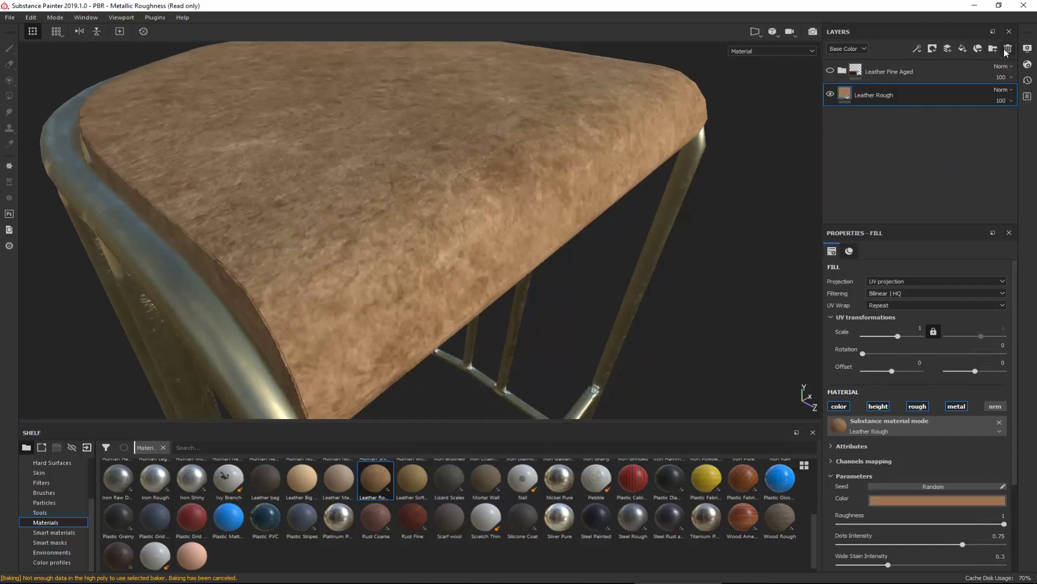
click(1008, 48)
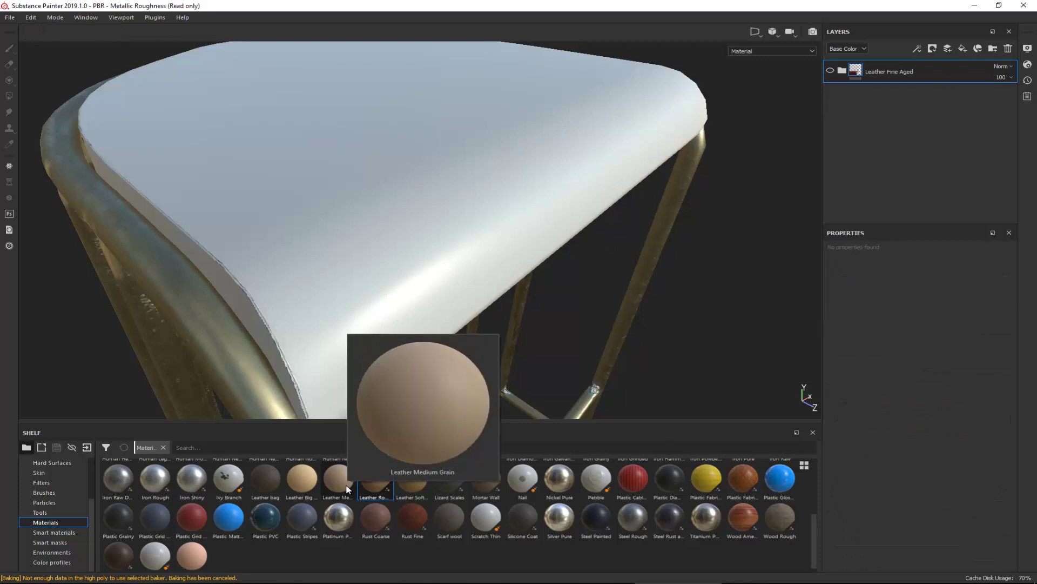
Step: Apply the Leather Big Grain material to the seat and set its UV scale to 5
mouse_move(304, 486)
drag(304, 487, 897, 183)
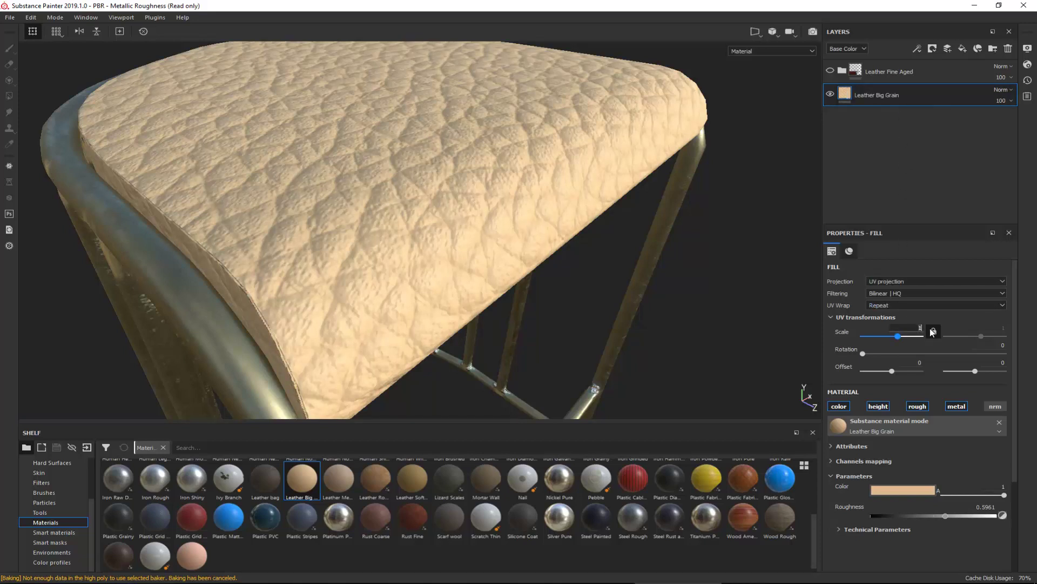
key(Return)
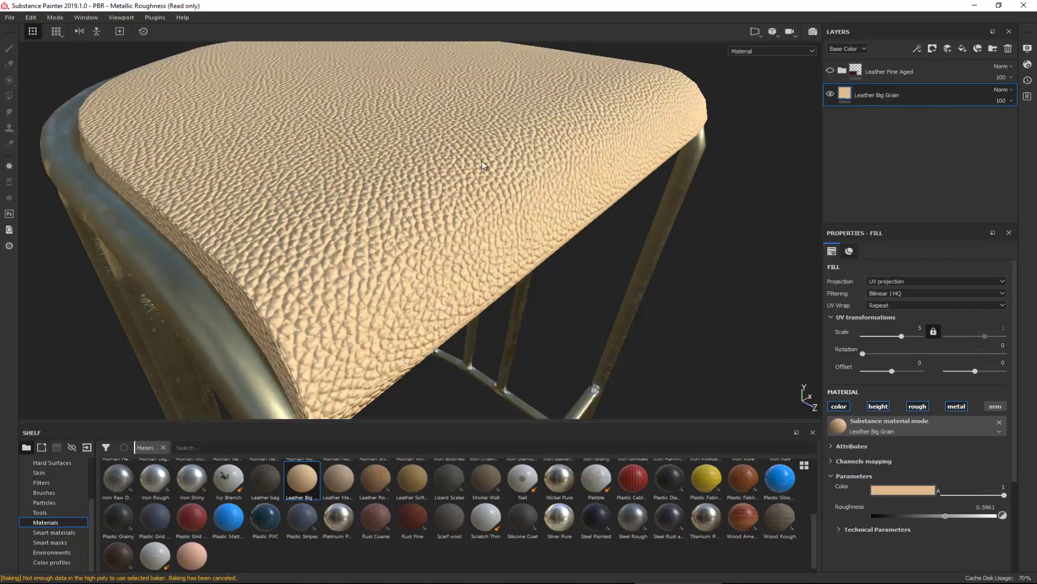
Step: Try the Leather Medium Grain material on the seat at UV scale 5 and then 3
alt+drag(475, 186, 478, 67)
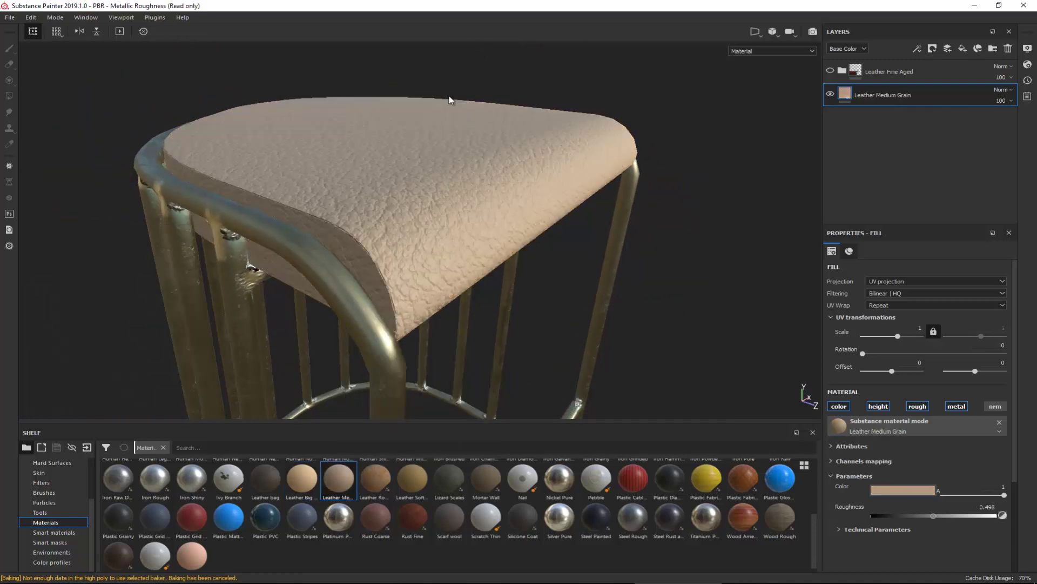
mouse_move(343, 497)
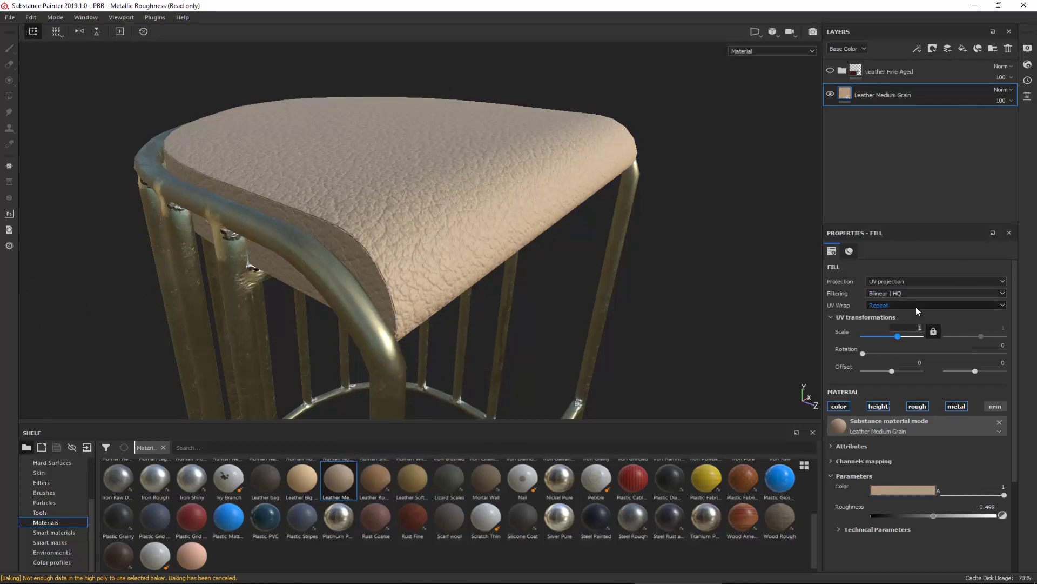
key(Return)
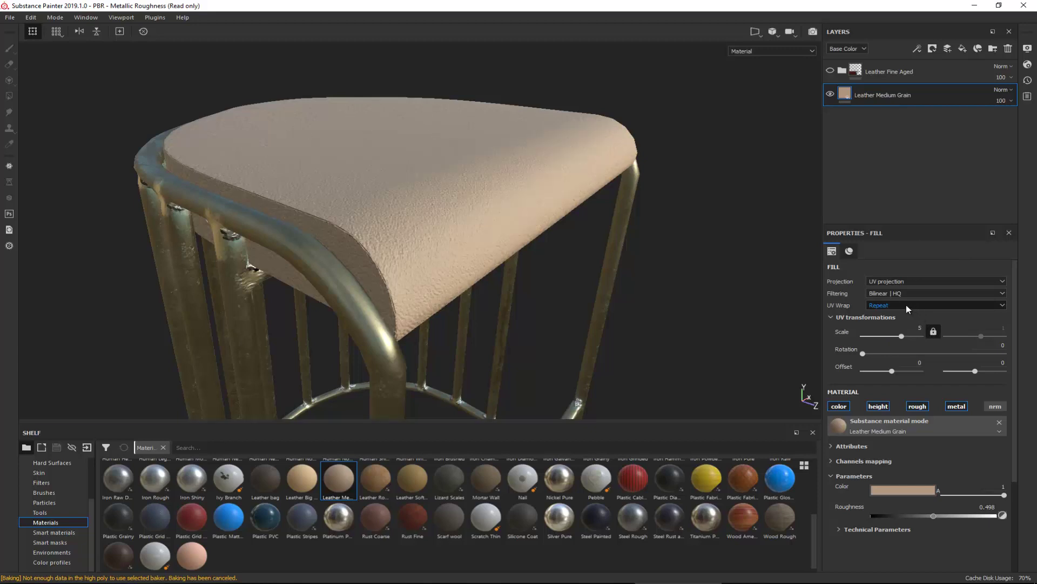
alt+drag(506, 204, 464, 221)
alt+right_drag(439, 209, 477, 263)
mouse_move(451, 277)
alt+mouse_down()
mouse_move(482, 285)
mouse_move(454, 286)
alt+mouse_up()
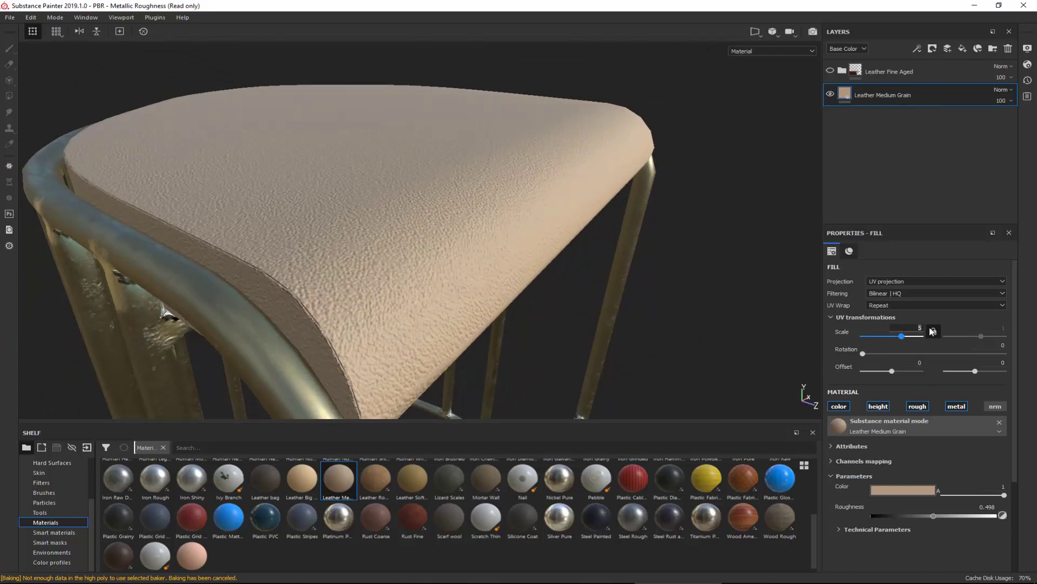
key(Return)
alt+drag(523, 212, 440, 296)
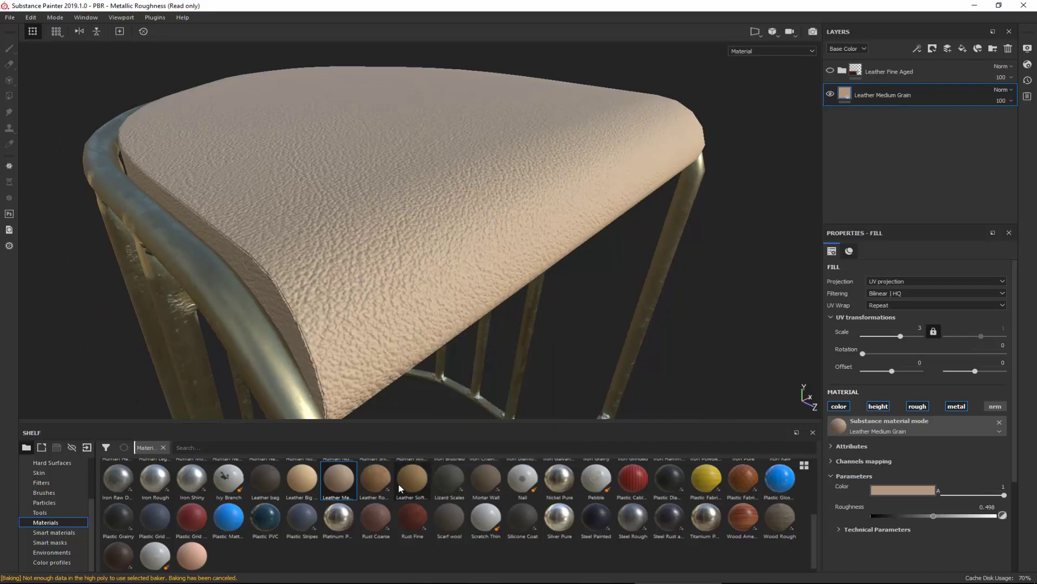
Step: Compare Leather Soft Grain with Leather Medium Grain by toggling layer visibility, and discard both in favour of Leather Fine Aged
drag(400, 488, 965, 143)
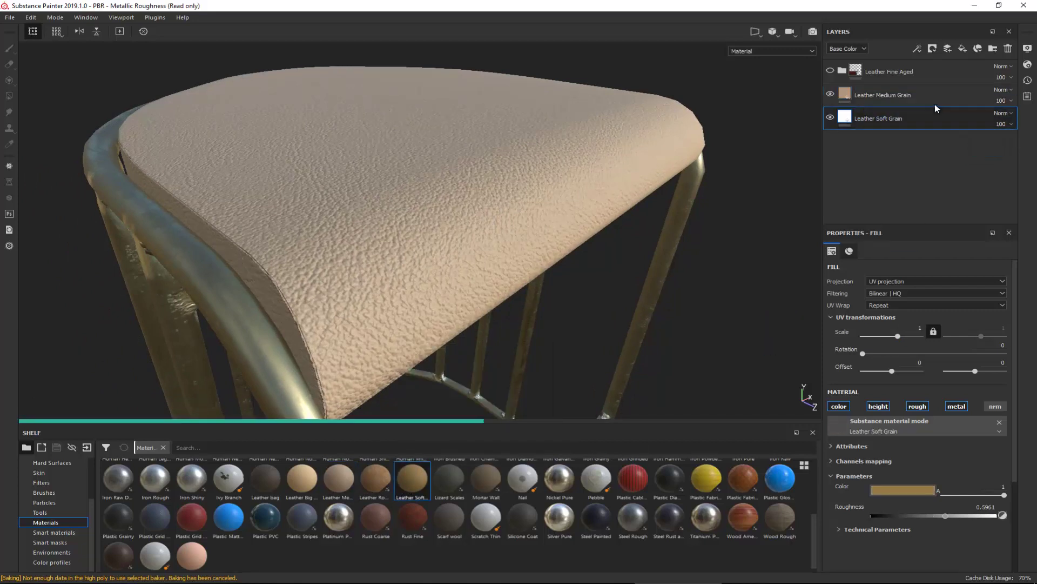
click(831, 94)
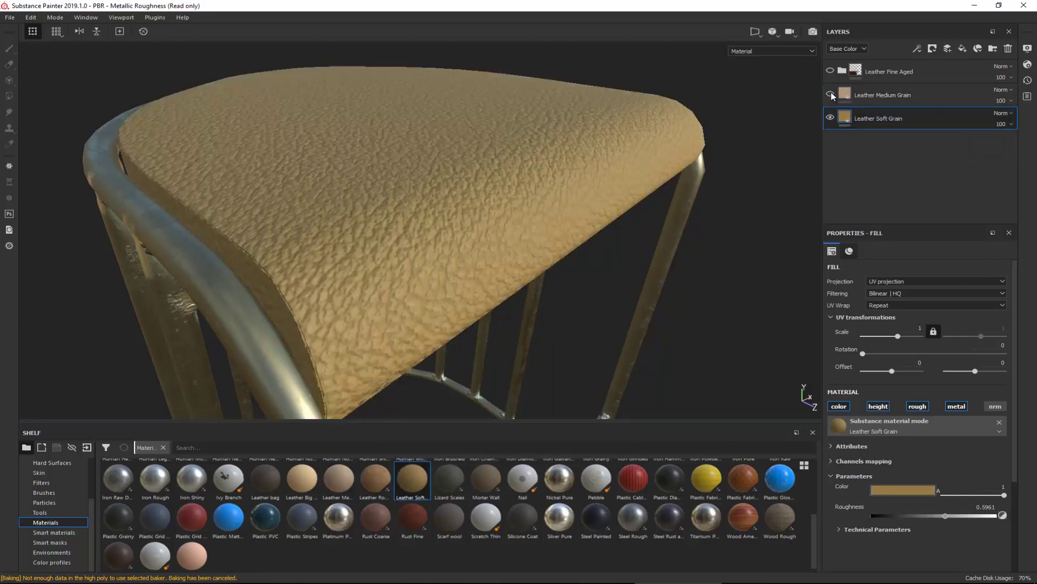
click(831, 94)
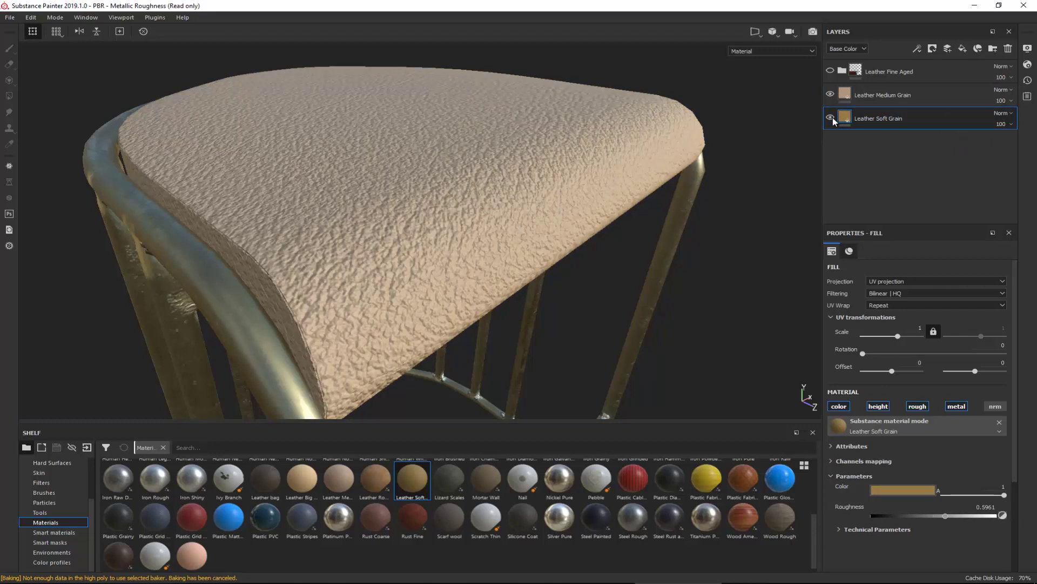
click(831, 117)
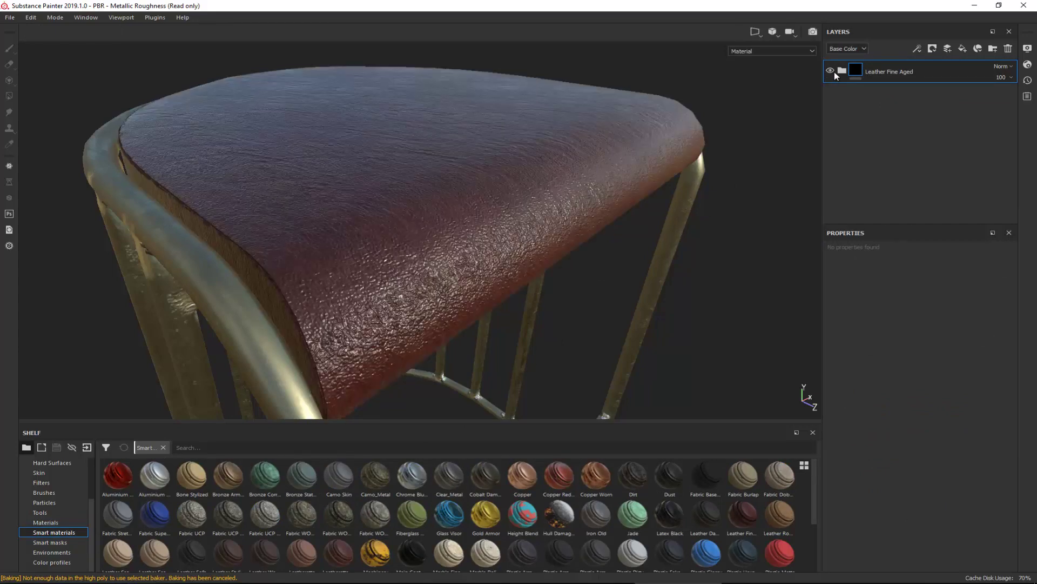
Step: Expand the Leather Fine Aged folder and set the Leather Color layer's roughness to 0.63
alt+drag(465, 227, 630, 180)
click(846, 72)
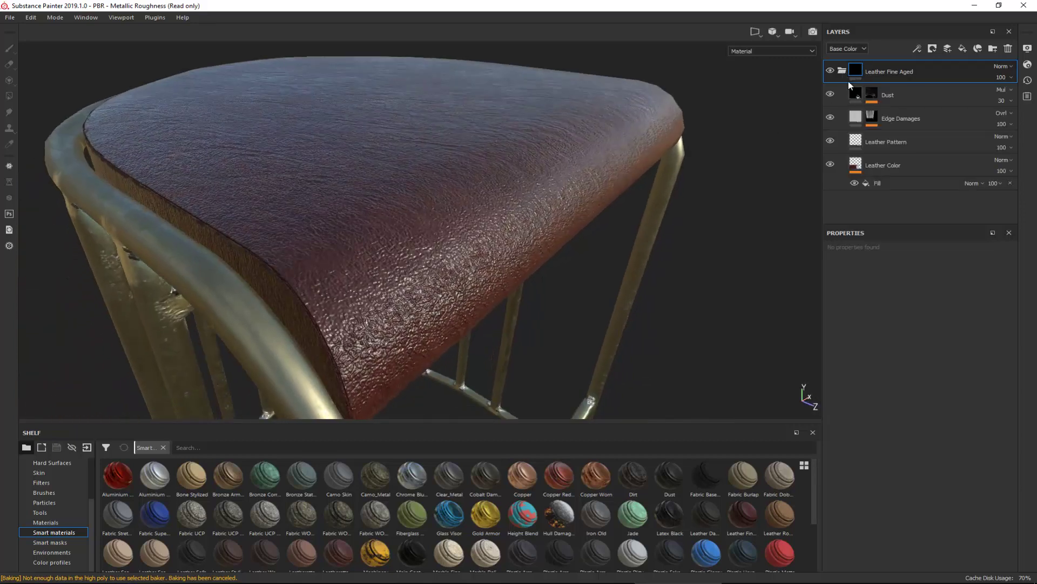
click(881, 165)
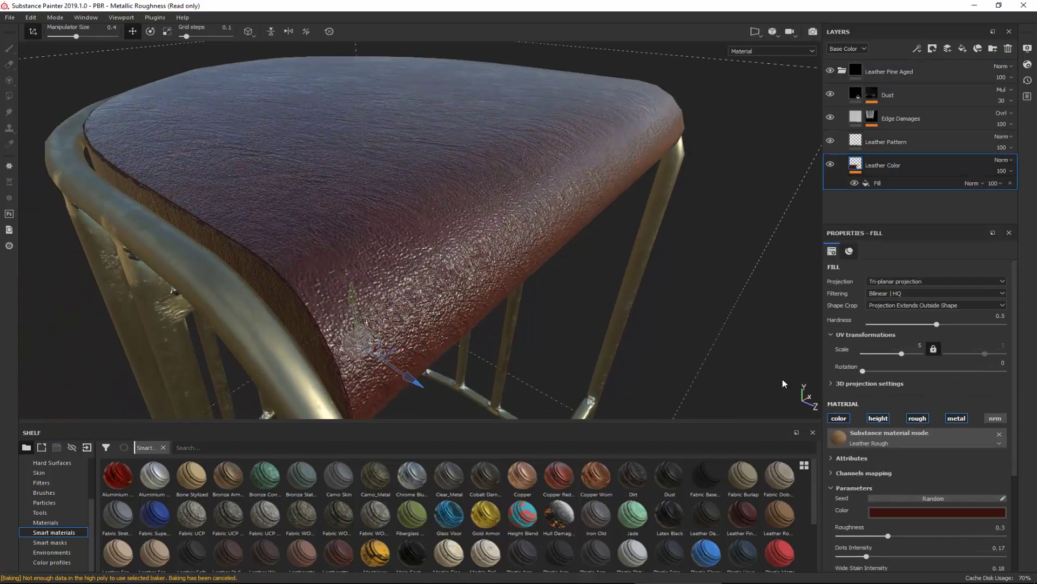
drag(891, 538, 964, 535)
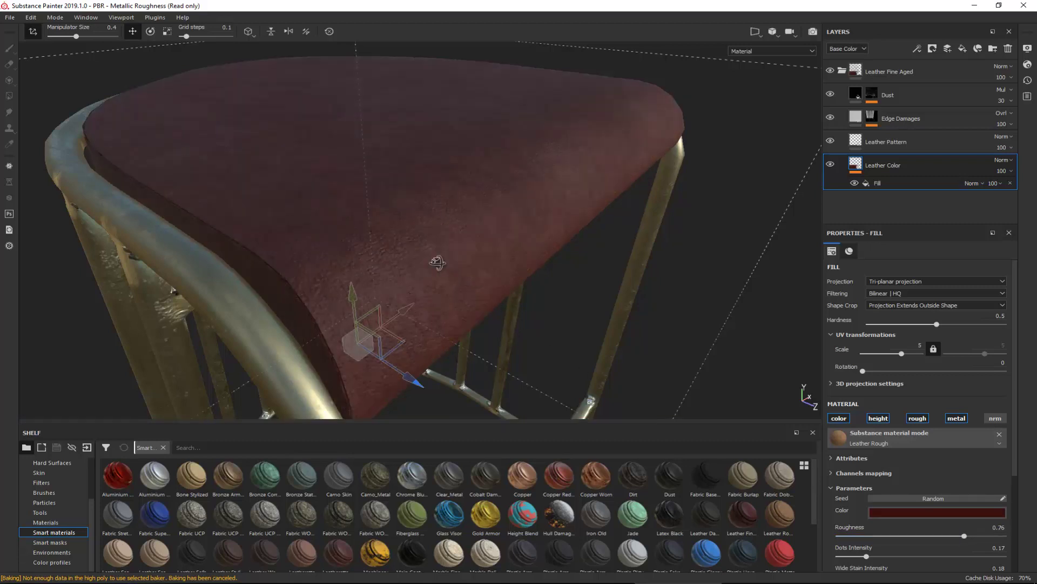
mouse_move(437, 263)
alt+mouse_down()
mouse_move(495, 290)
mouse_move(449, 291)
mouse_move(423, 128)
mouse_move(435, 261)
alt+mouse_up()
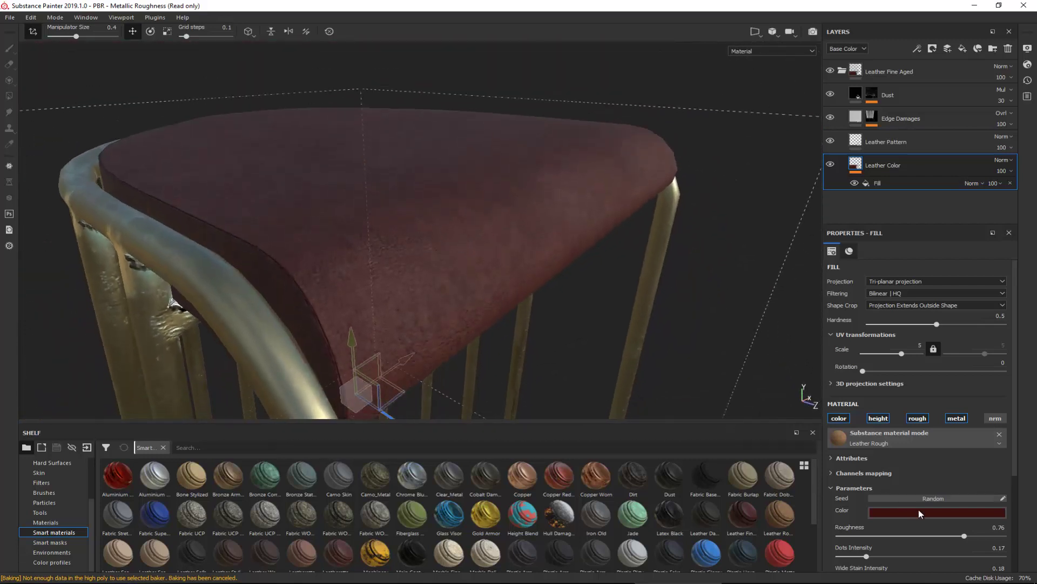
drag(964, 535, 942, 536)
Step: Examine the seat's leather sheen and grain up close, and on the whole stool with the Leather Fine Aged folder selected
alt+drag(506, 273, 529, 241)
scroll(529, 241, down, 4)
alt+drag(503, 202, 452, 195)
shift+right_drag(452, 195, 454, 368)
alt+drag(454, 367, 339, 326)
alt+middle_drag(369, 233, 390, 157)
alt+right_drag(403, 209, 404, 69)
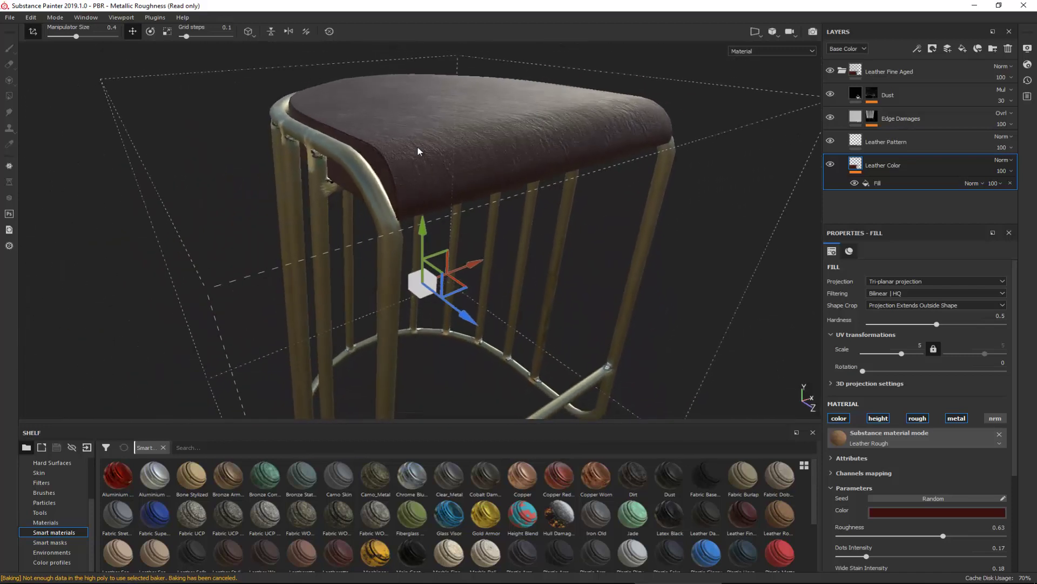
alt+right_drag(419, 151, 425, 122)
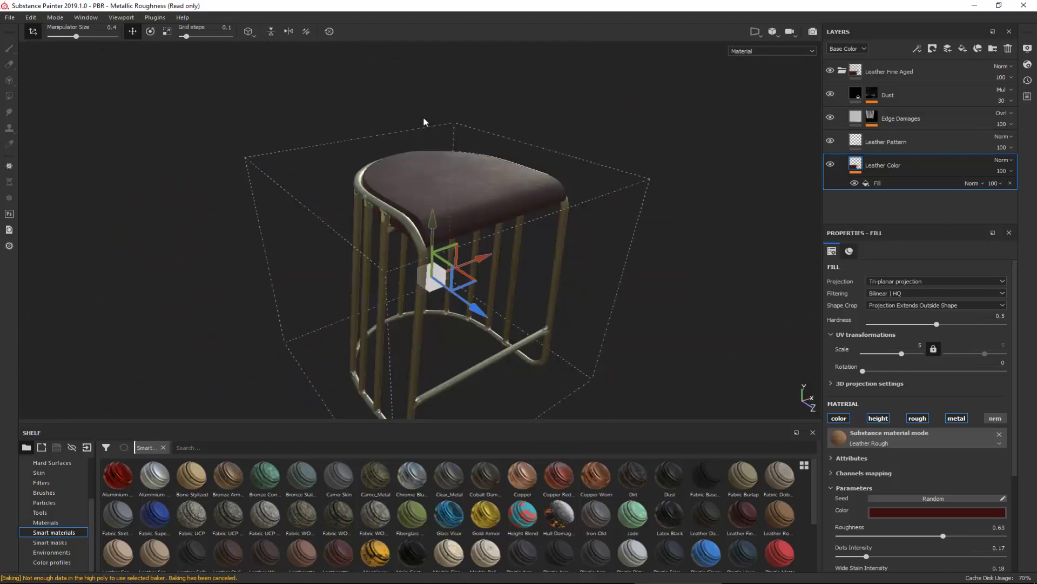
click(879, 76)
click(843, 71)
alt+drag(519, 249, 470, 174)
alt+middle_drag(470, 173, 486, 195)
Step: Set the Leather Color layer's colour to a muted brownish pink with RGB 0.580, 0.431, 0.380
click(842, 71)
click(881, 164)
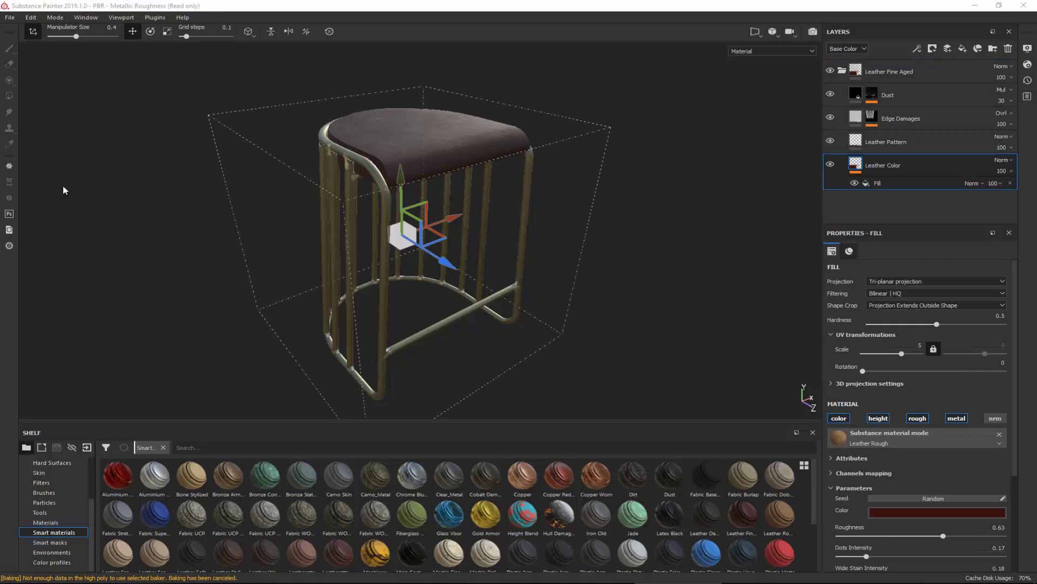
click(907, 512)
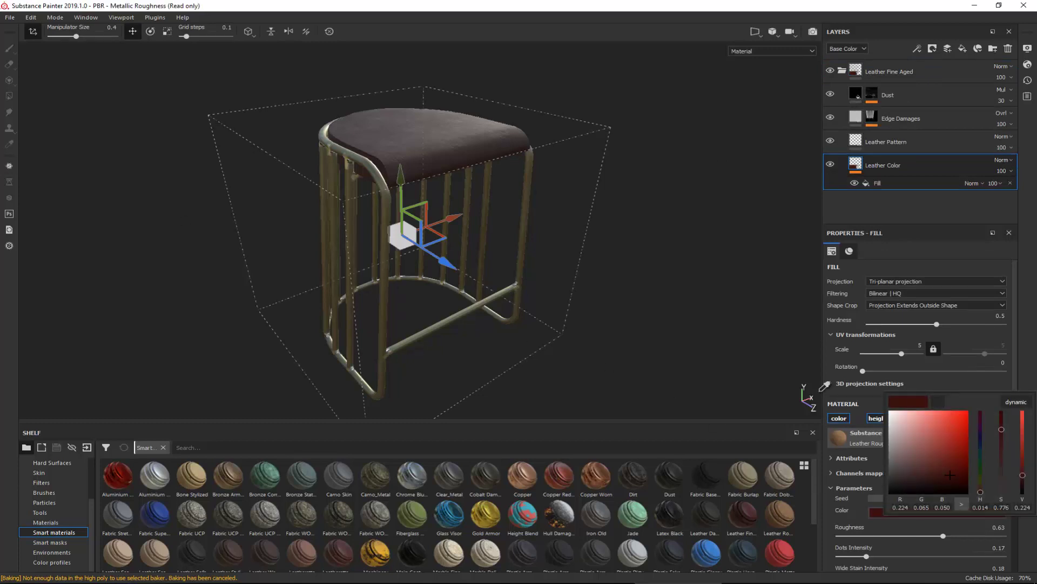
click(920, 436)
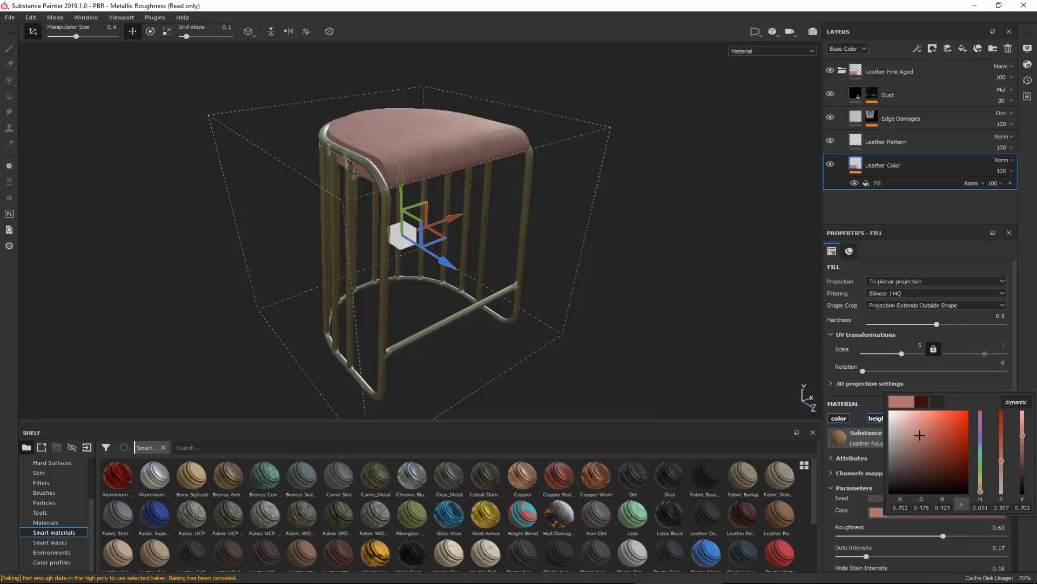
drag(919, 435, 916, 444)
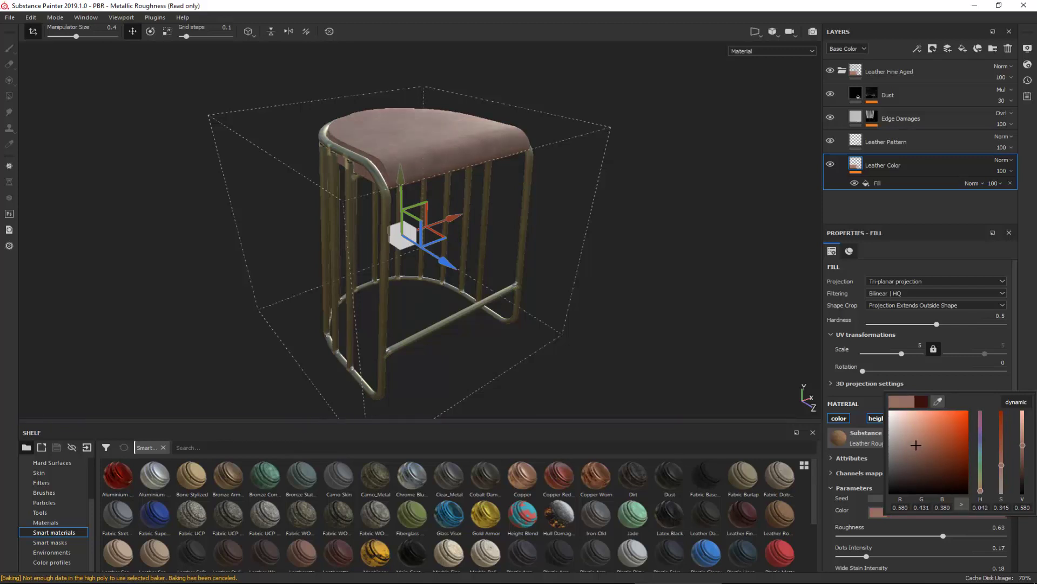
Step: Increase the saturation of the Leather Color layer's colour to a warmer reddish brown
key(alt+Tab)
alt+right_drag(455, 200, 468, 331)
alt+middle_drag(382, 185, 456, 260)
alt+right_drag(456, 260, 468, 350)
scroll(468, 350, down, 3)
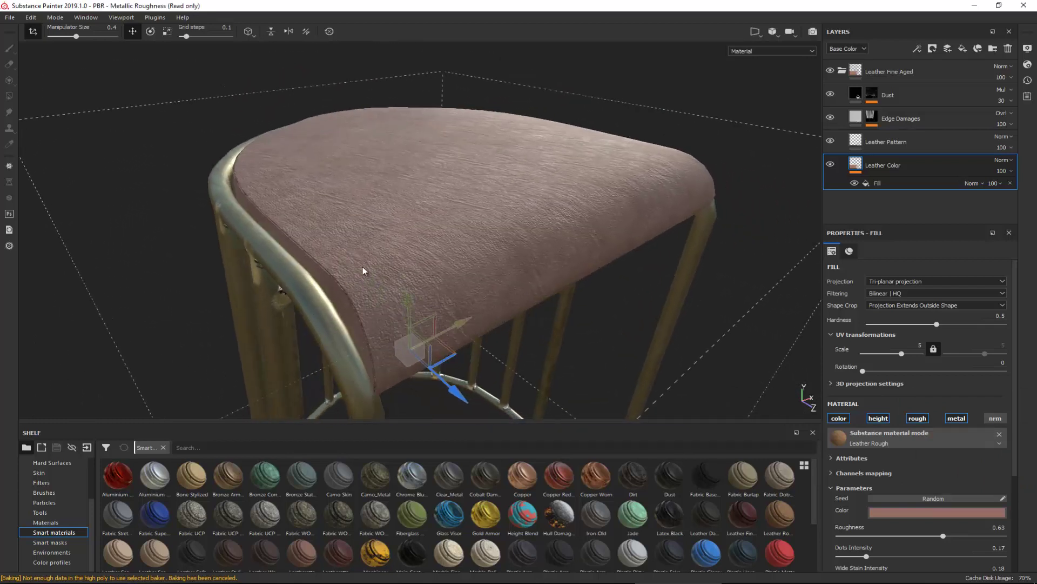
click(955, 512)
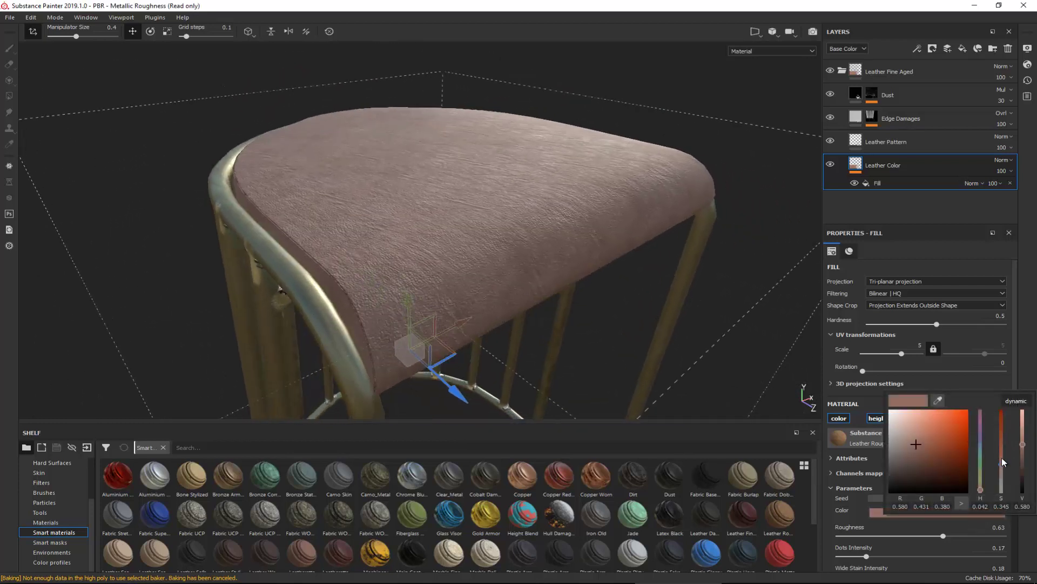
drag(1002, 457, 1001, 445)
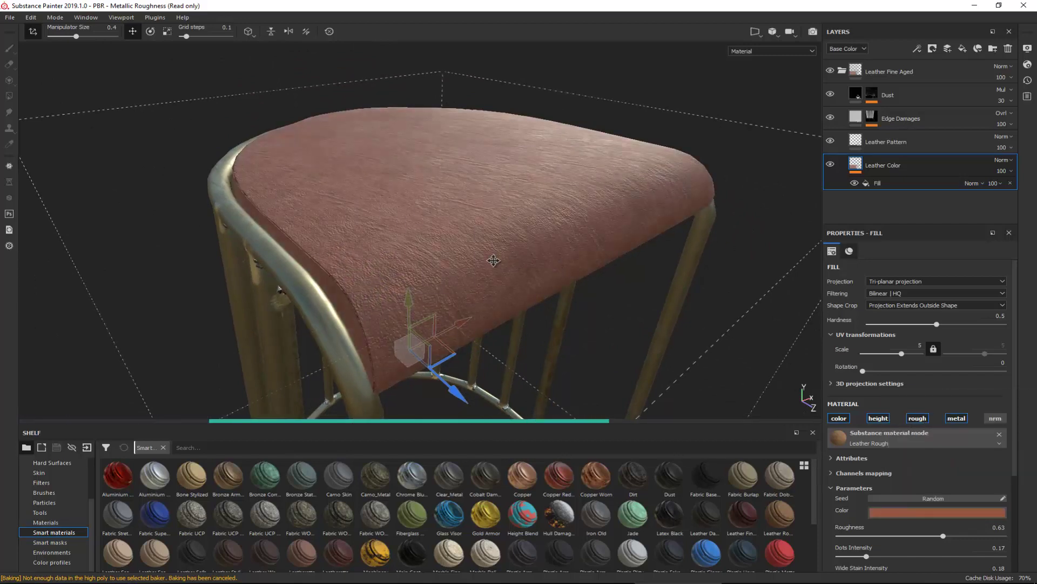
Step: View the whole stool without the projection manipulator and open the reference photo IMG_20190617_161059 beside it, zoomed out to the full stool
scroll(493, 260, down, 5)
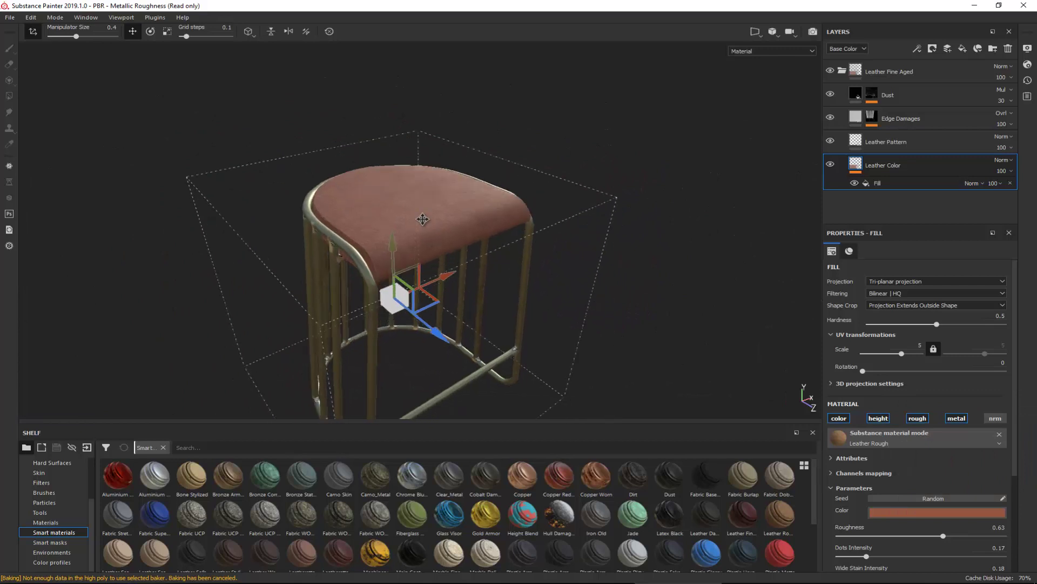
alt+middle_drag(423, 219, 410, 184)
click(893, 70)
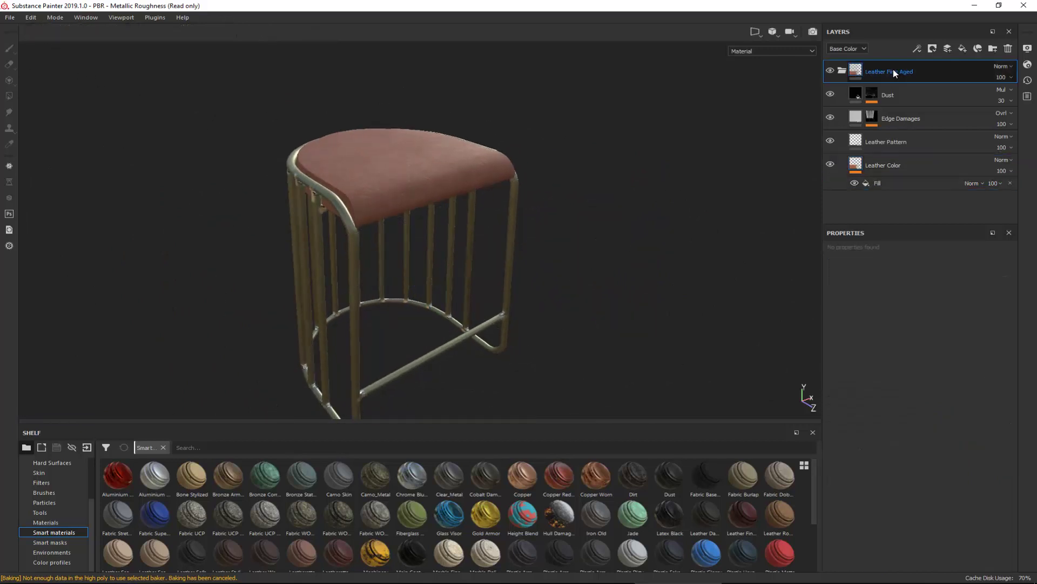
alt+middle_drag(550, 171, 520, 176)
alt+drag(519, 176, 468, 210)
alt+drag(469, 209, 475, 211)
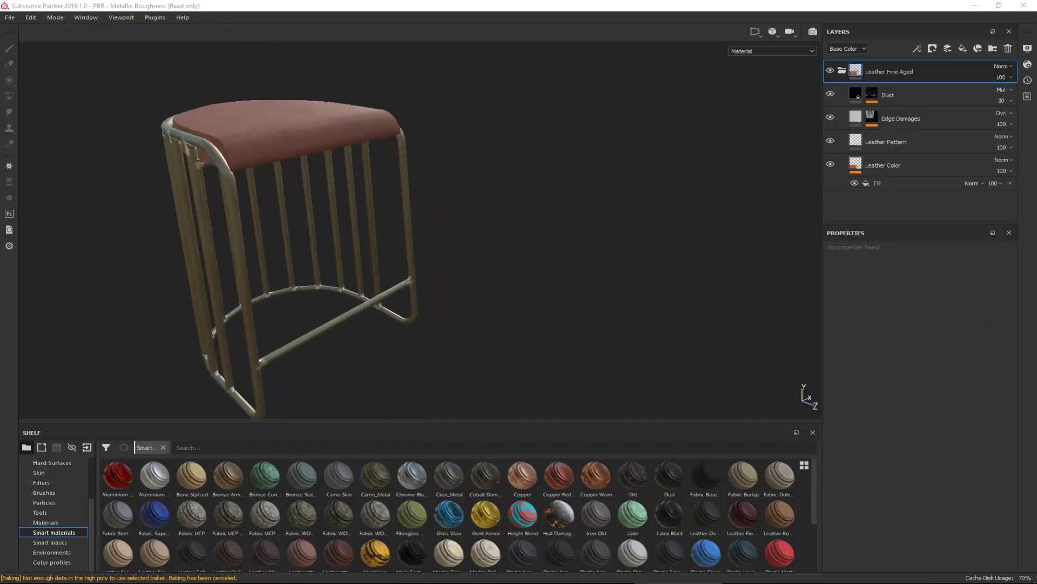
drag(0, 56, 714, 56)
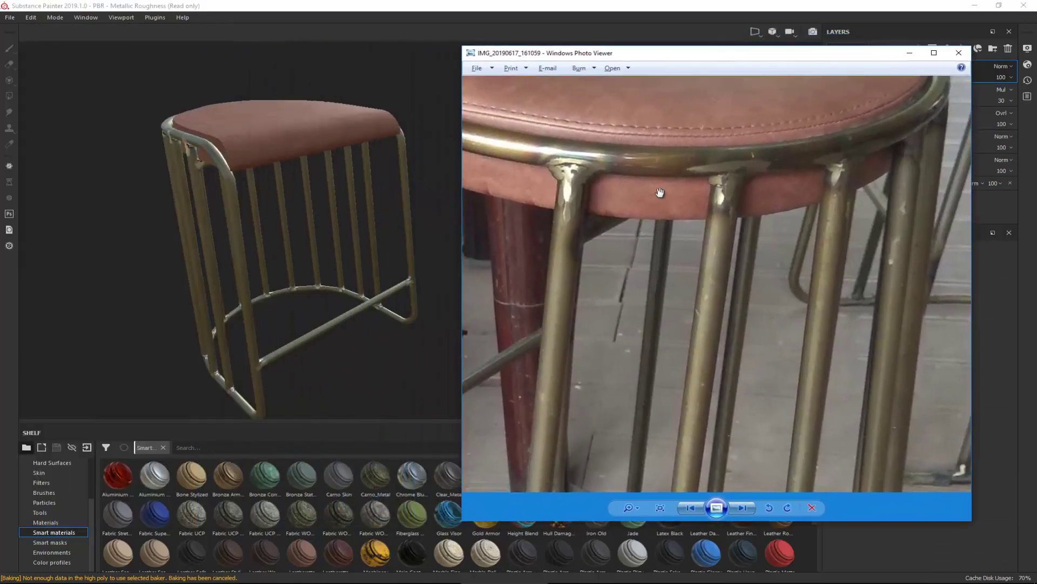
scroll(659, 205, down, 4)
scroll(658, 211, down, 3)
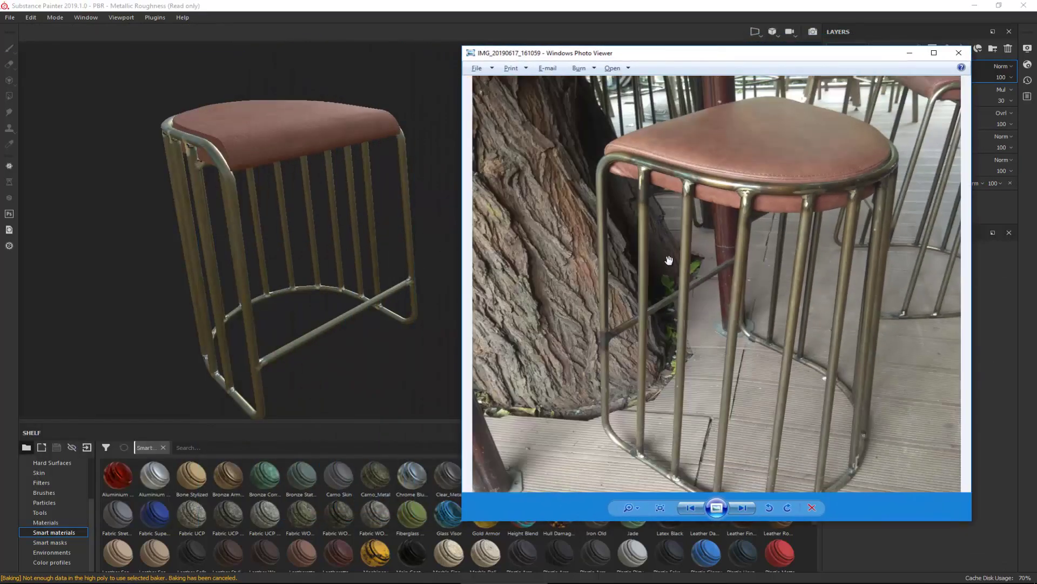
Step: View the stool from the reference photo's angle and compare its seat and frame colours with the photo
mouse_move(283, 287)
alt+mouse_down()
mouse_move(331, 293)
mouse_move(704, 269)
mouse_move(904, 276)
alt+mouse_up()
alt+right_drag(624, 315, 373, 176)
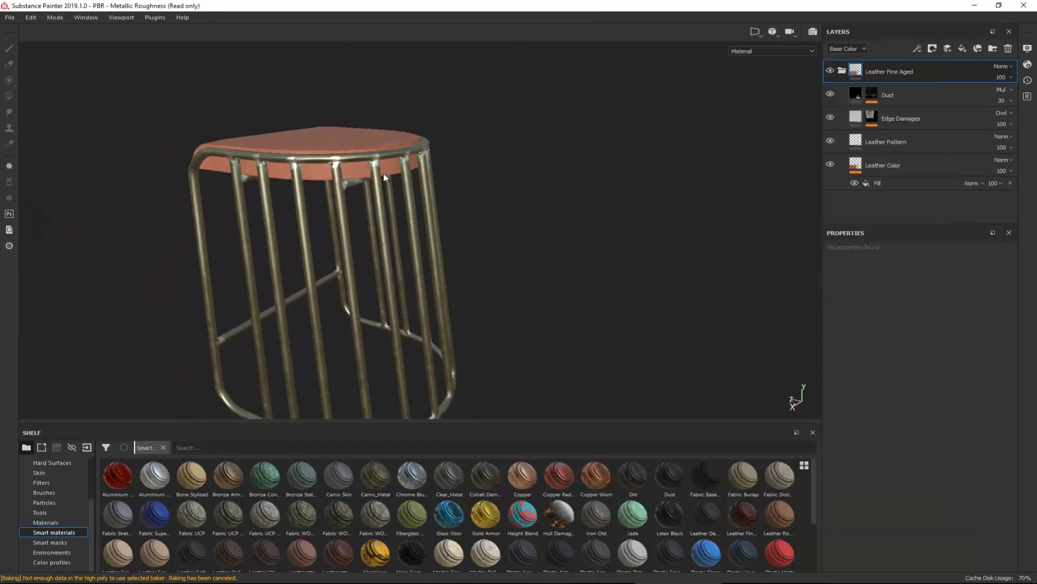
alt+middle_drag(373, 176, 350, 134)
alt+drag(349, 134, 355, 167)
alt+middle_drag(355, 167, 339, 196)
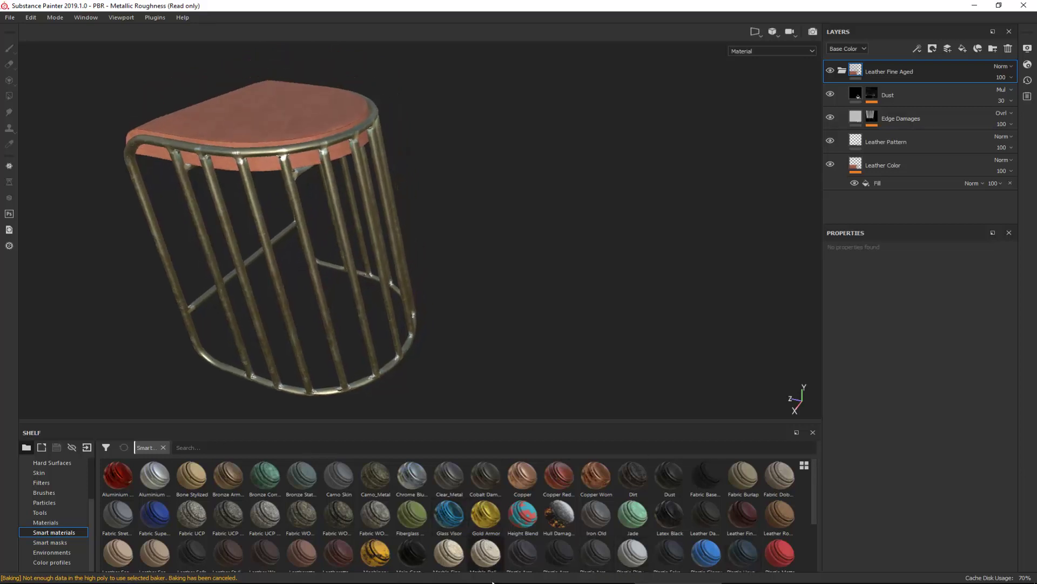
click(510, 582)
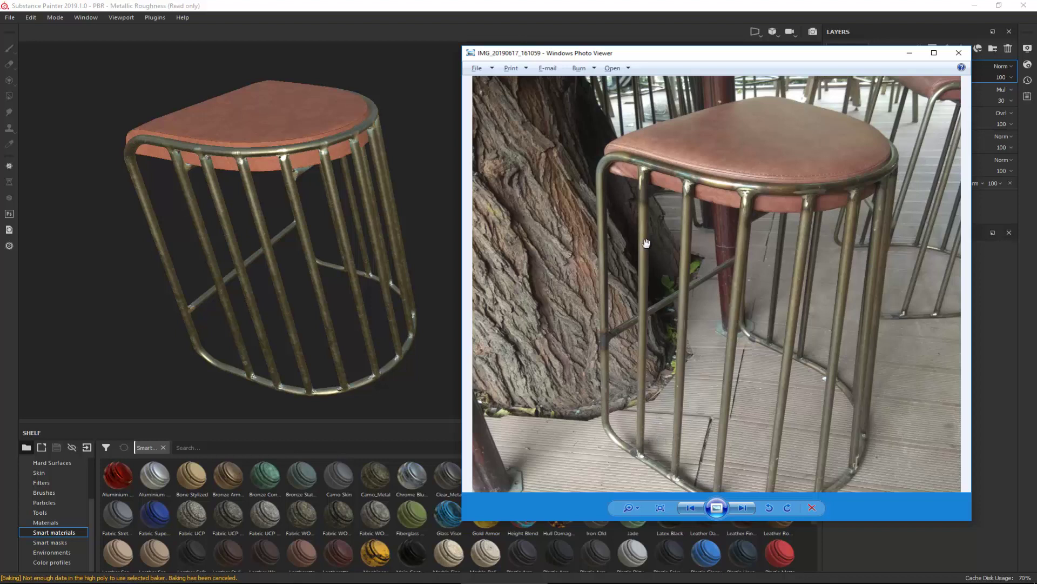
scroll(646, 244, down, 1)
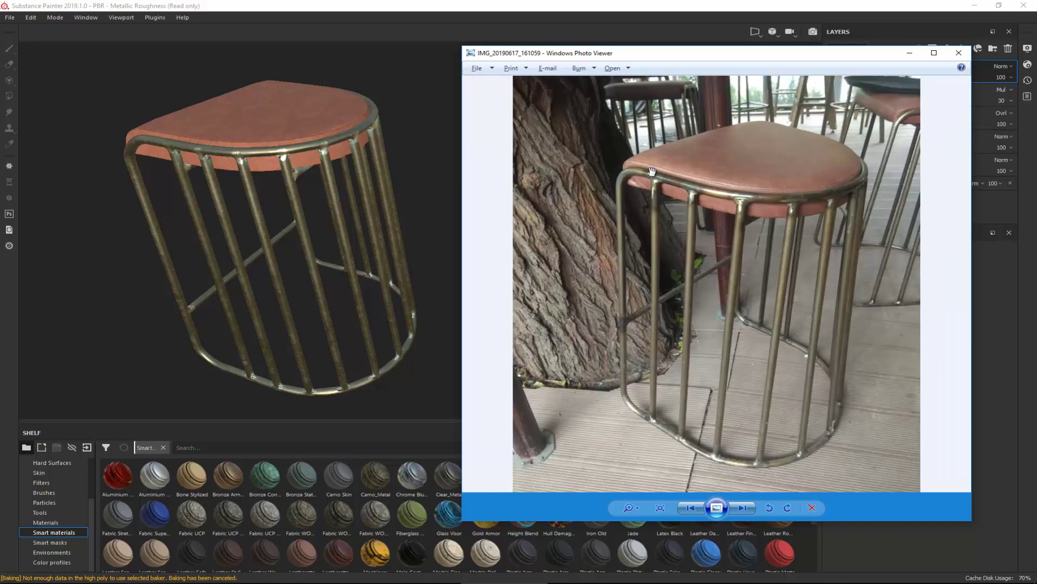